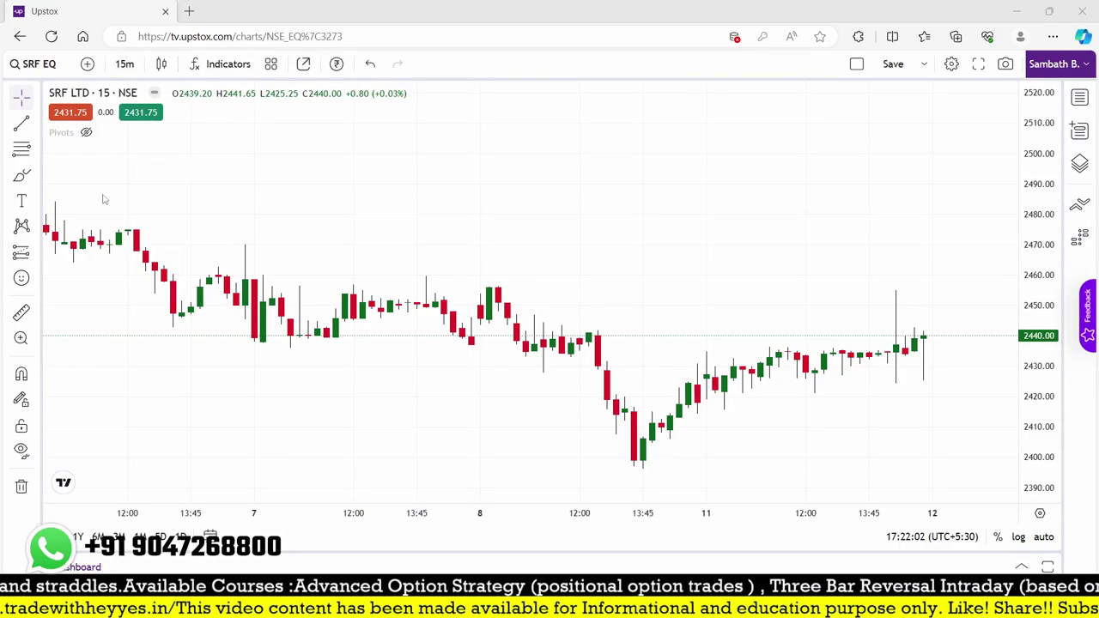
Sketch two pairs of rectangular candles in the blank area above the price bars to compare each bar's range with its neighbour
mouse_move(496, 166)
left_mouse_down()
mouse_move(524, 220)
mouse_move(510, 222)
mouse_move(541, 224)
left_mouse_up()
left_click_drag(526, 177, 541, 211)
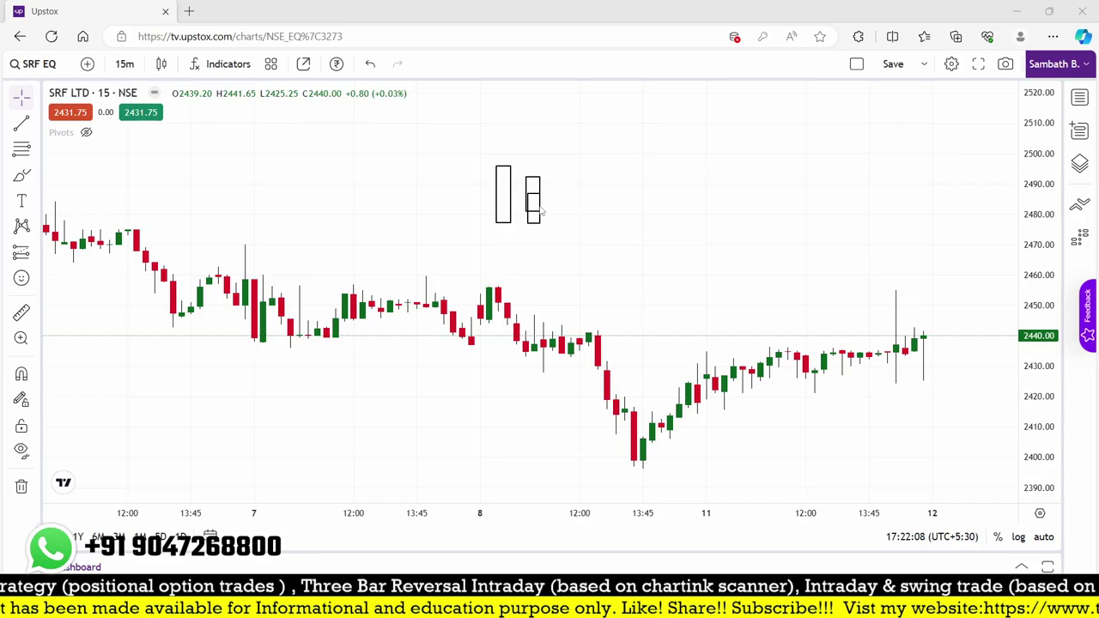
left_click_drag(659, 200, 679, 244)
left_click_drag(698, 178, 716, 270)
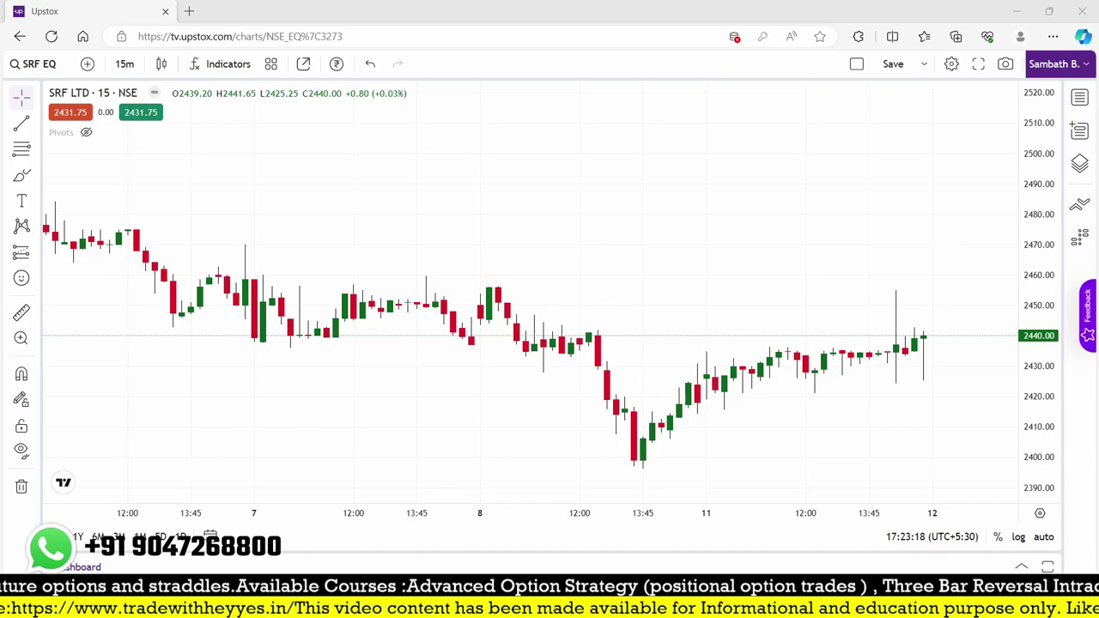
Box the 09:45 and 10:00 candles of 6 December and mark their highs and lows with connecting breakout lines
left_click_drag(163, 334, 368, 321)
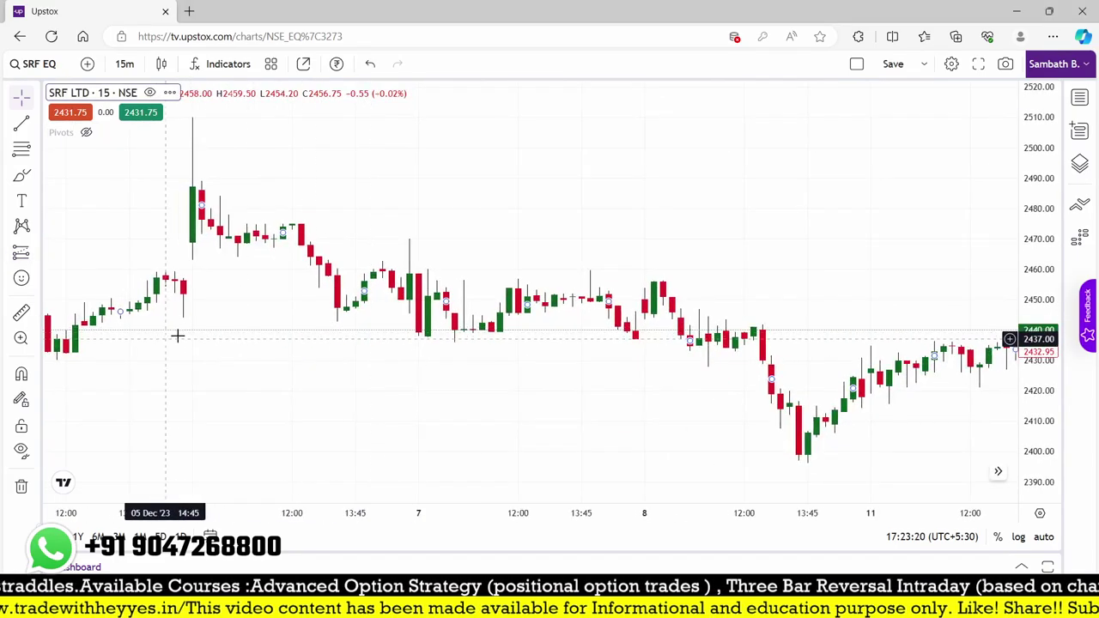
left_click_drag(263, 304, 181, 292)
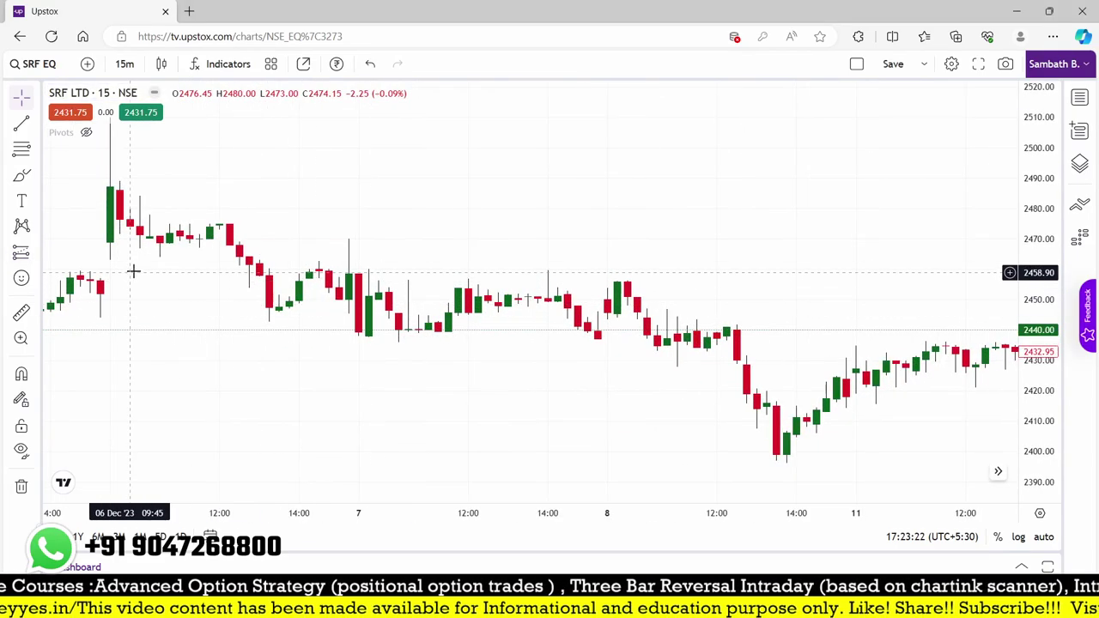
scroll(132, 319, "up", 3)
left_click_drag(133, 318, 347, 351)
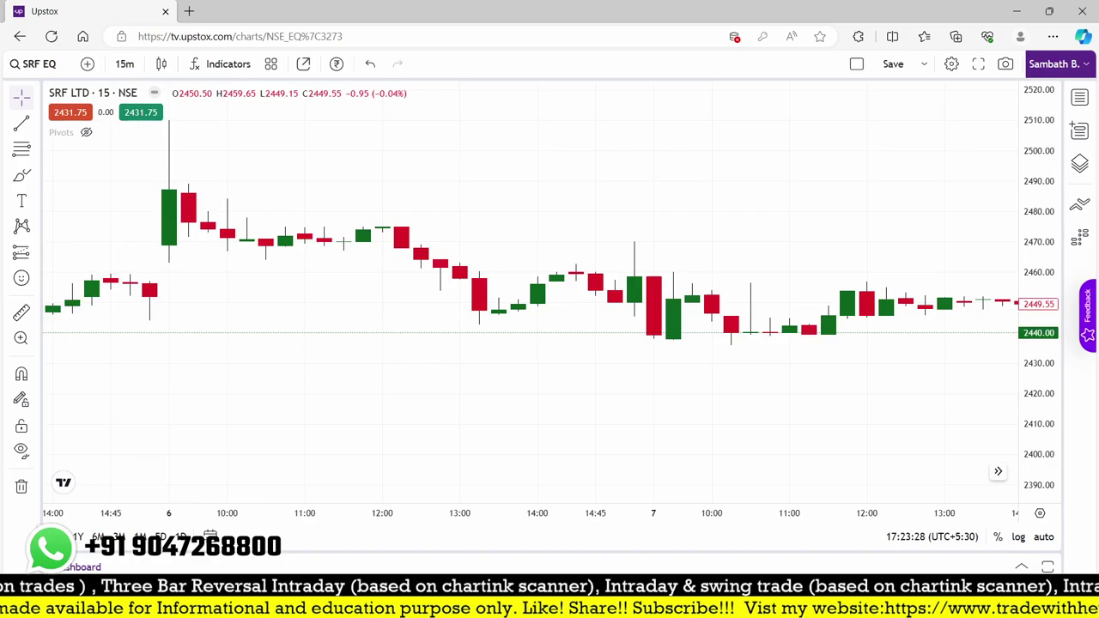
left_click_drag(195, 178, 241, 271)
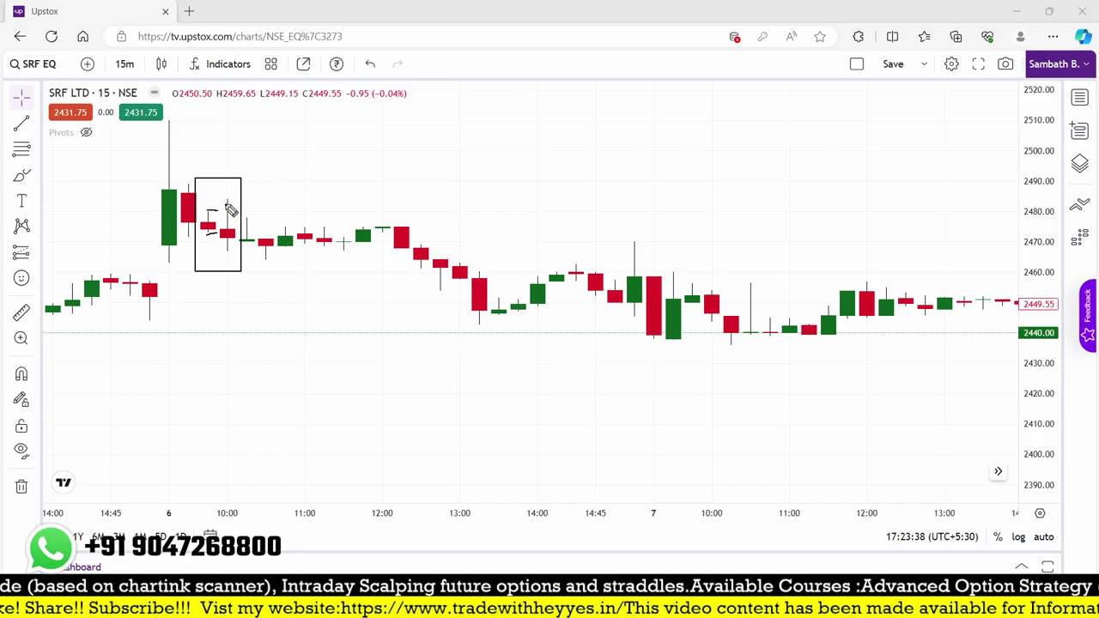
left_click_drag(225, 251, 237, 249)
left_click_drag(208, 215, 244, 188)
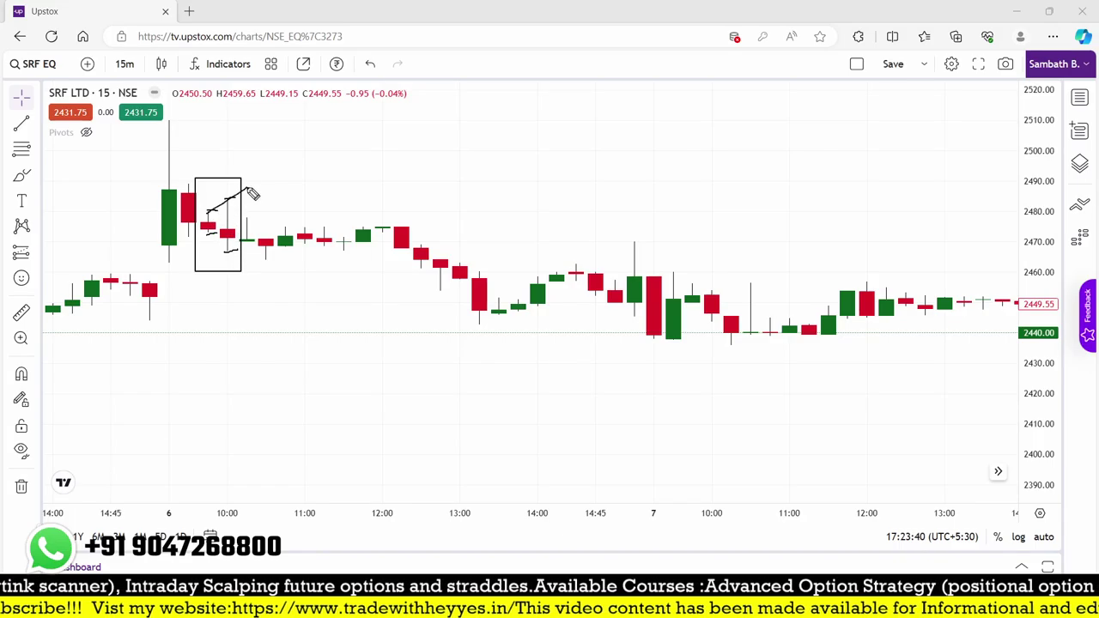
left_click_drag(208, 230, 234, 260)
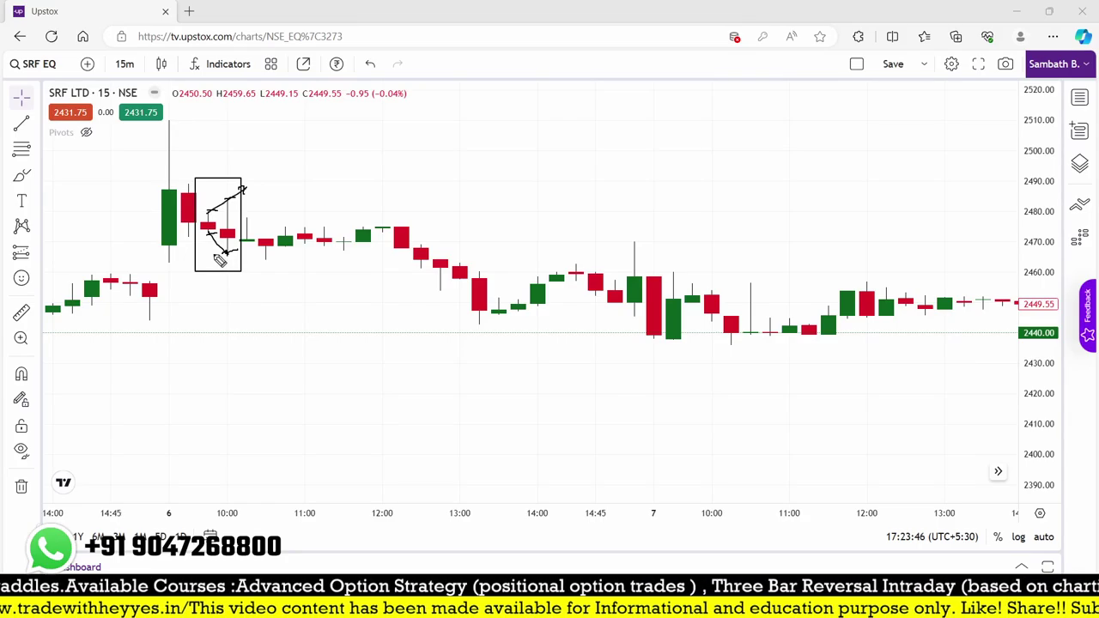
Sketch an example candle in the blank area with high and low level lines, a price path crossing both, and circled breakouts
mouse_move(495, 173)
left_mouse_down()
mouse_move(496, 149)
mouse_move(514, 147)
mouse_move(497, 180)
mouse_move(499, 131)
mouse_move(506, 200)
left_mouse_up()
mouse_move(486, 126)
left_mouse_down()
mouse_move(519, 127)
mouse_move(542, 96)
left_mouse_up()
left_click_drag(494, 211, 543, 201)
mouse_move(550, 153)
left_mouse_down()
mouse_move(572, 201)
mouse_move(585, 199)
mouse_move(576, 223)
mouse_move(602, 232)
mouse_move(603, 197)
left_mouse_up()
left_click_drag(532, 117, 602, 105)
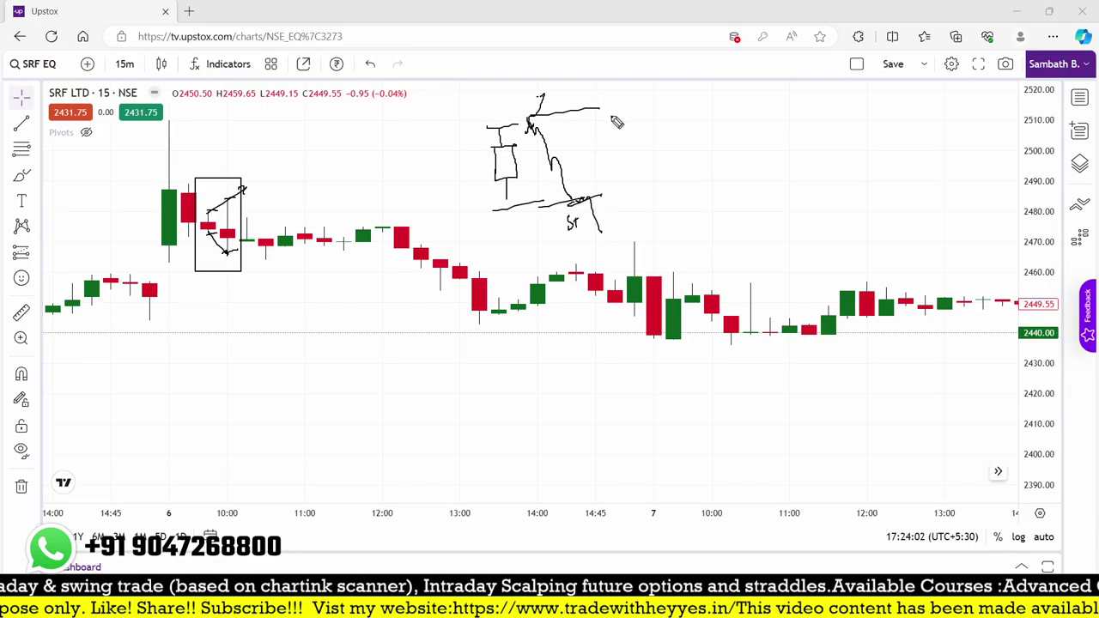
mouse_move(534, 125)
left_mouse_down()
mouse_move(551, 120)
mouse_move(537, 125)
left_mouse_up()
left_click_drag(564, 195, 556, 217)
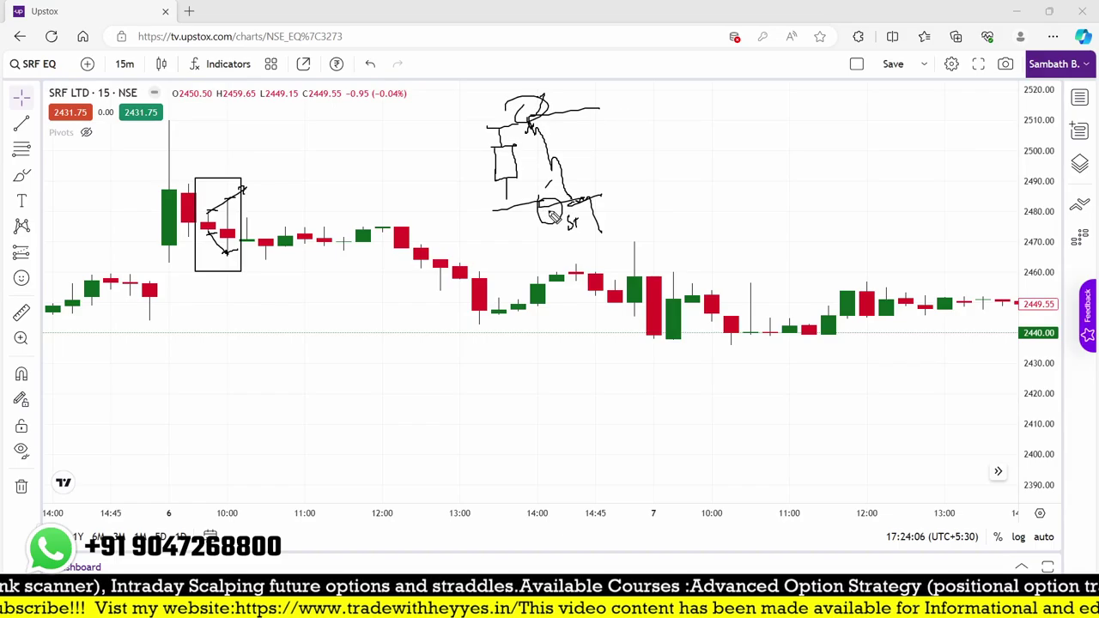
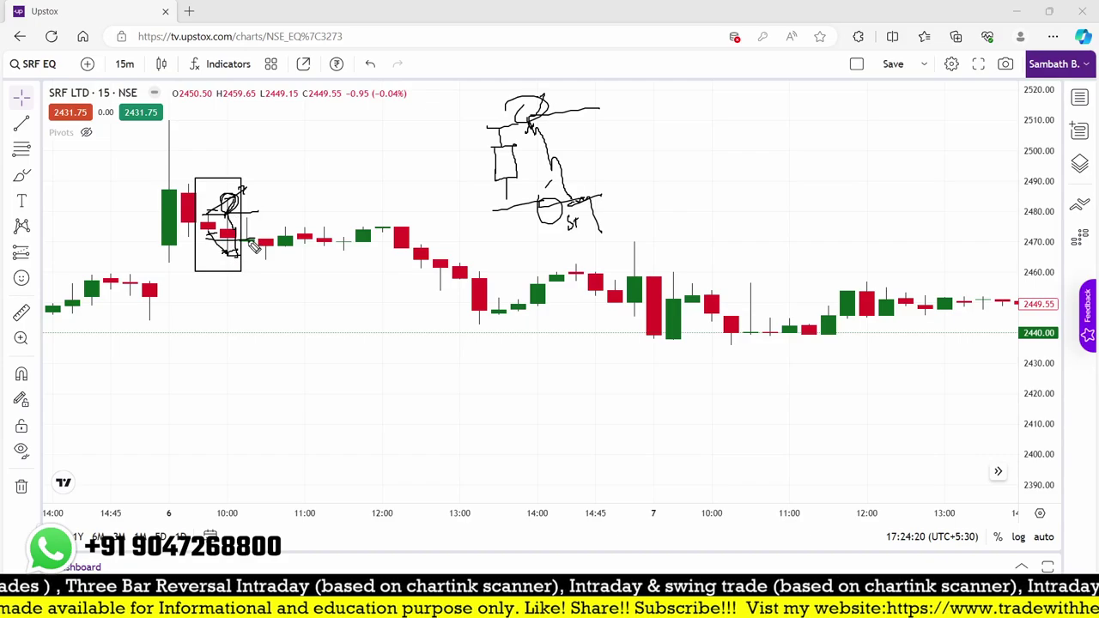
Circle the lower breakout and the whole 10:00 candle of 6 December, and clear all the annotations
mouse_move(247, 243)
left_mouse_down()
mouse_move(225, 266)
mouse_move(237, 249)
left_mouse_up()
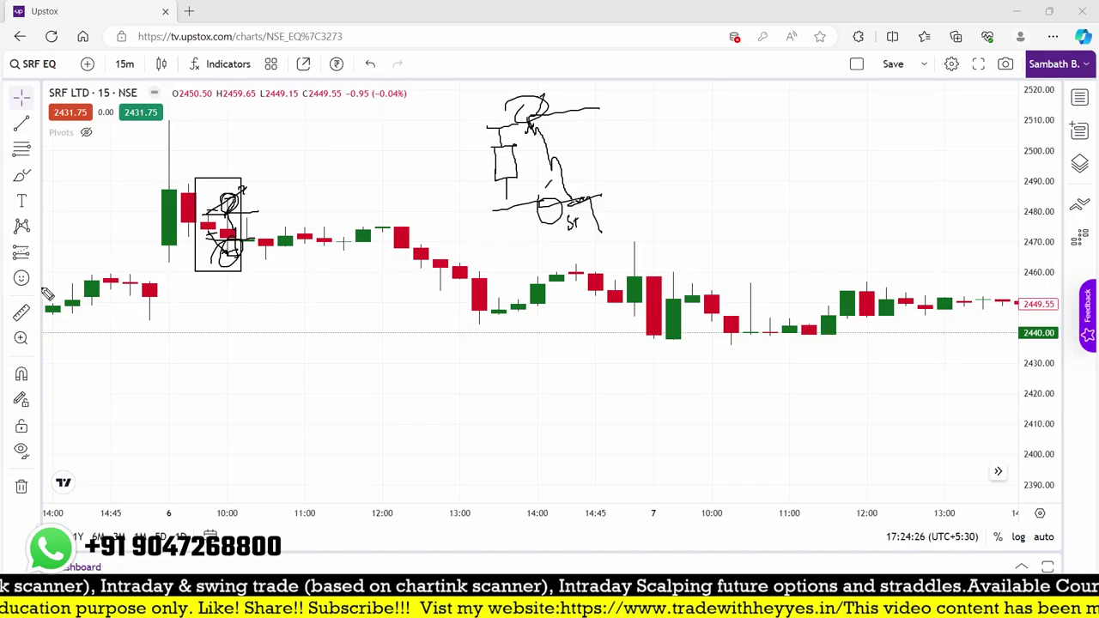
left_click_drag(225, 206, 213, 234)
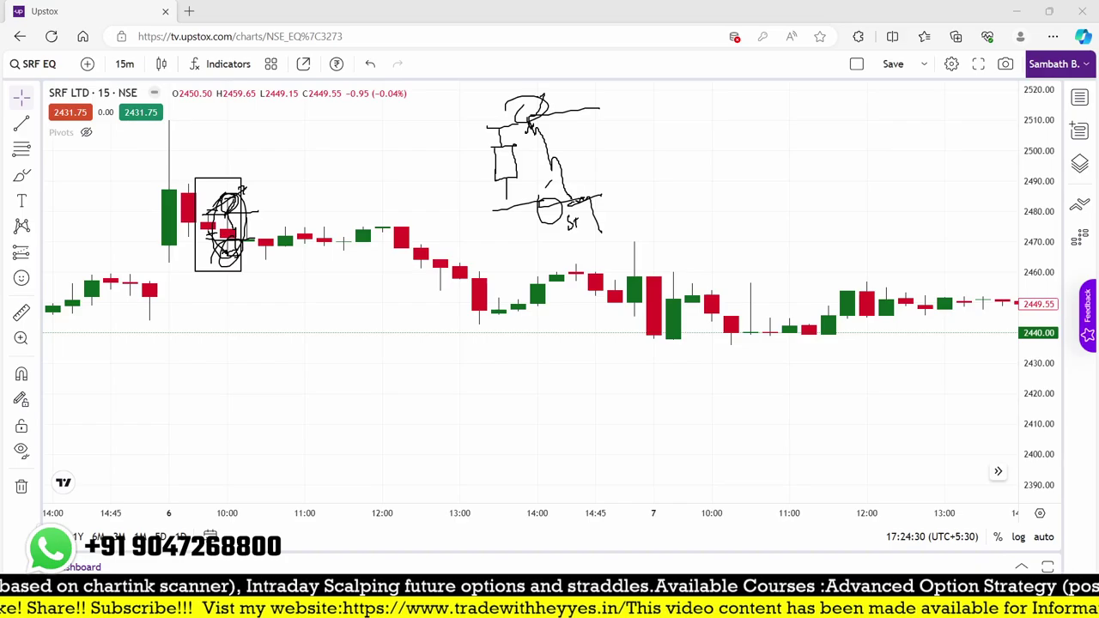
key("e")
Mark the 09:45 candle's range, the 10:00 candle's wider high and low, and the following price path, and clear the annotations
left_click_drag(207, 213, 232, 219)
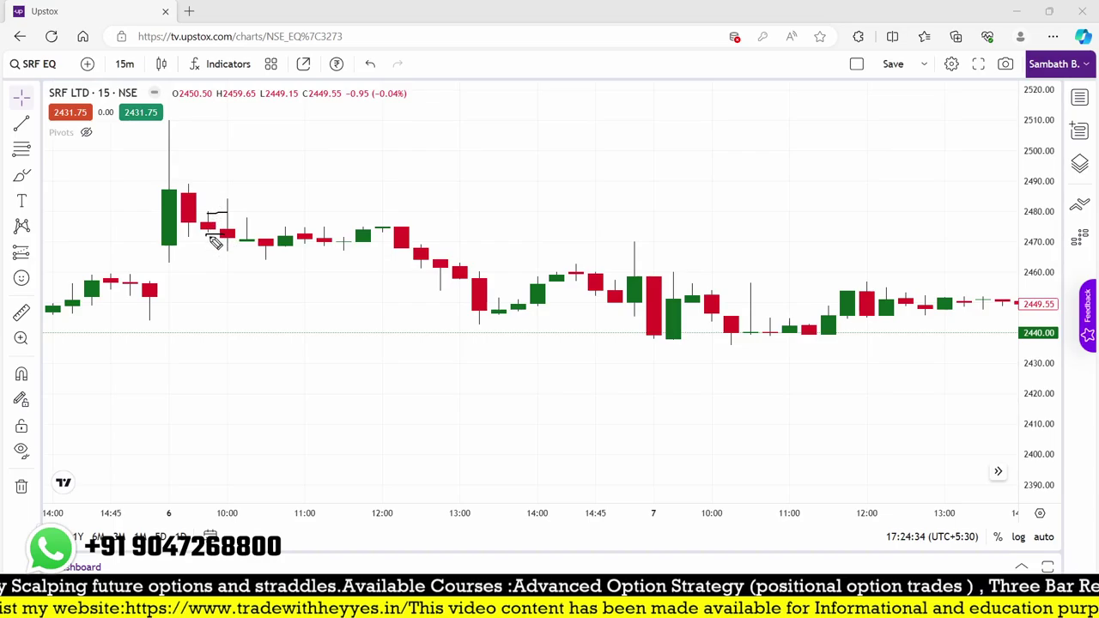
left_click_drag(225, 232, 235, 206)
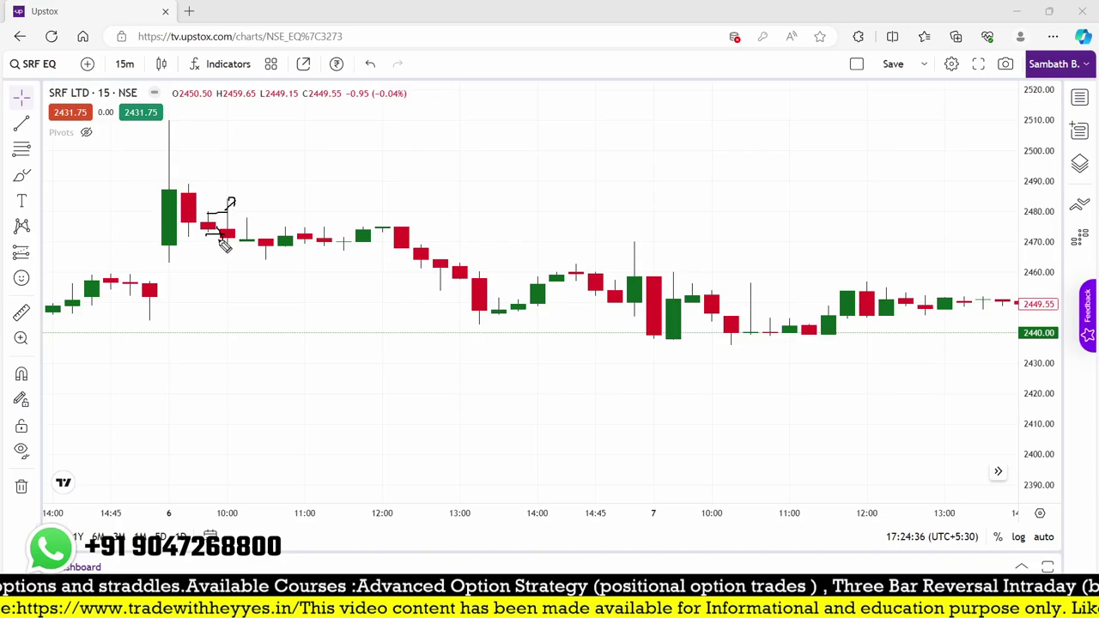
left_click_drag(222, 247, 275, 258)
left_click_drag(230, 203, 258, 199)
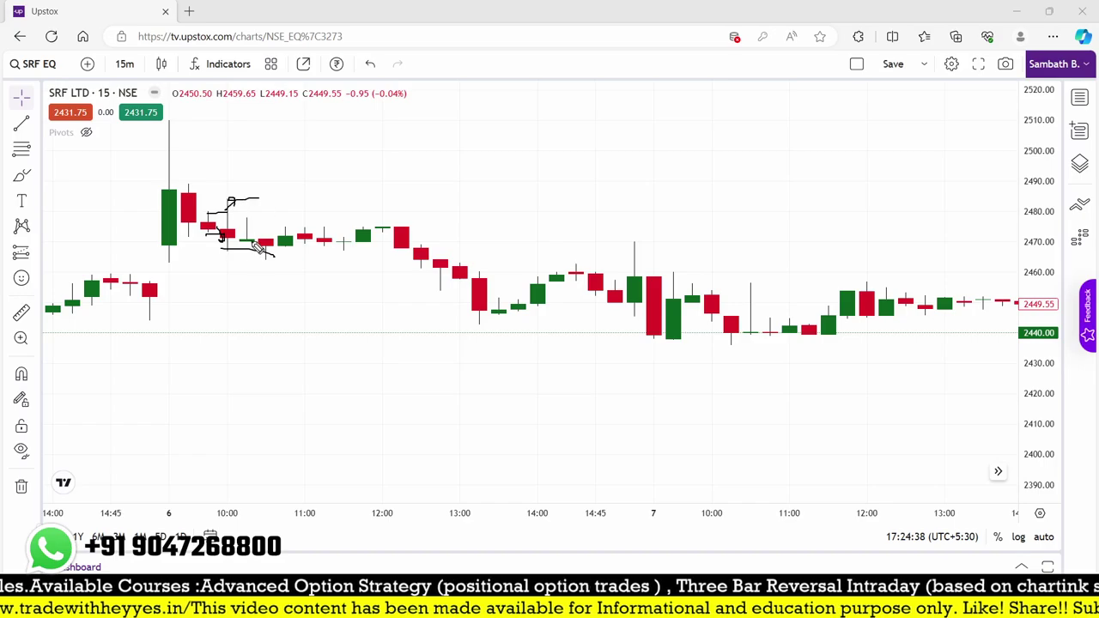
left_click_drag(256, 246, 381, 272)
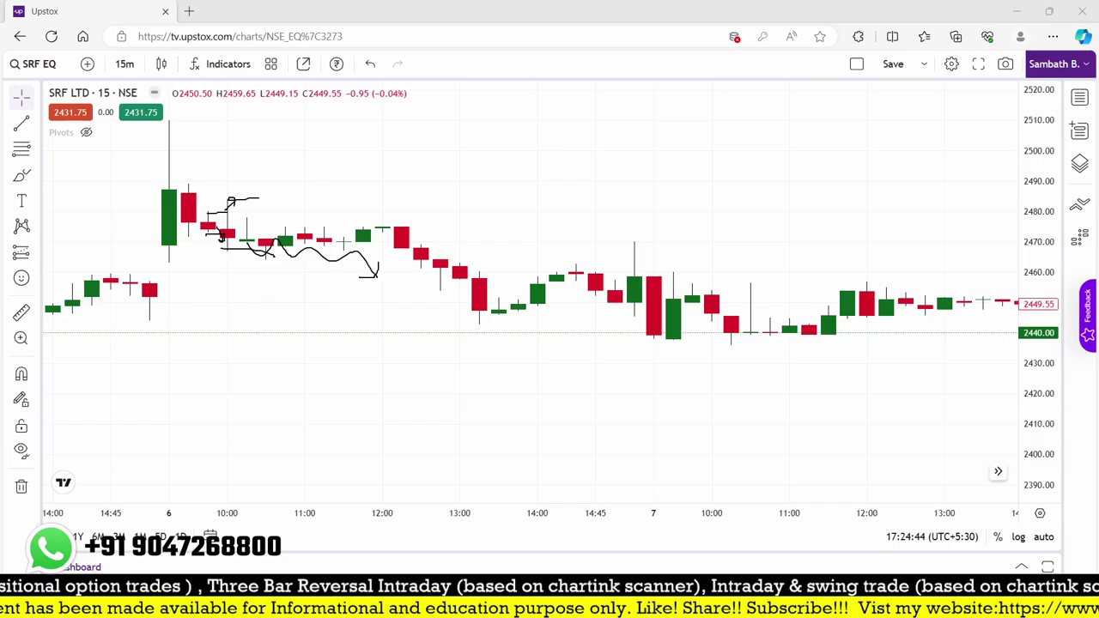
key("e")
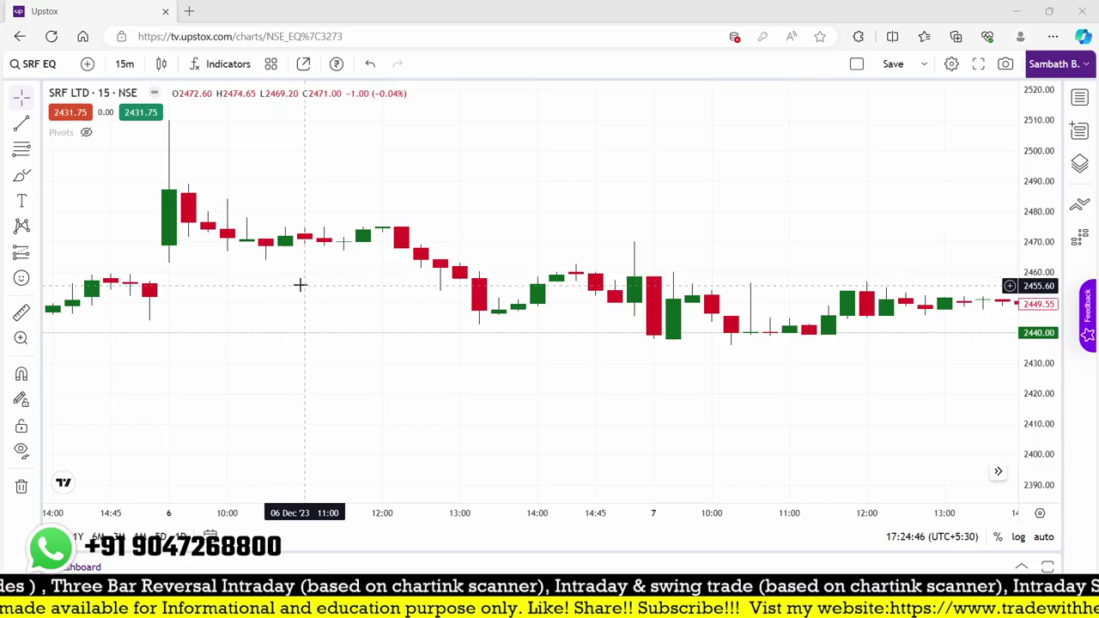
scroll(444, 284, "down", 3)
scroll(409, 292, "down", 1)
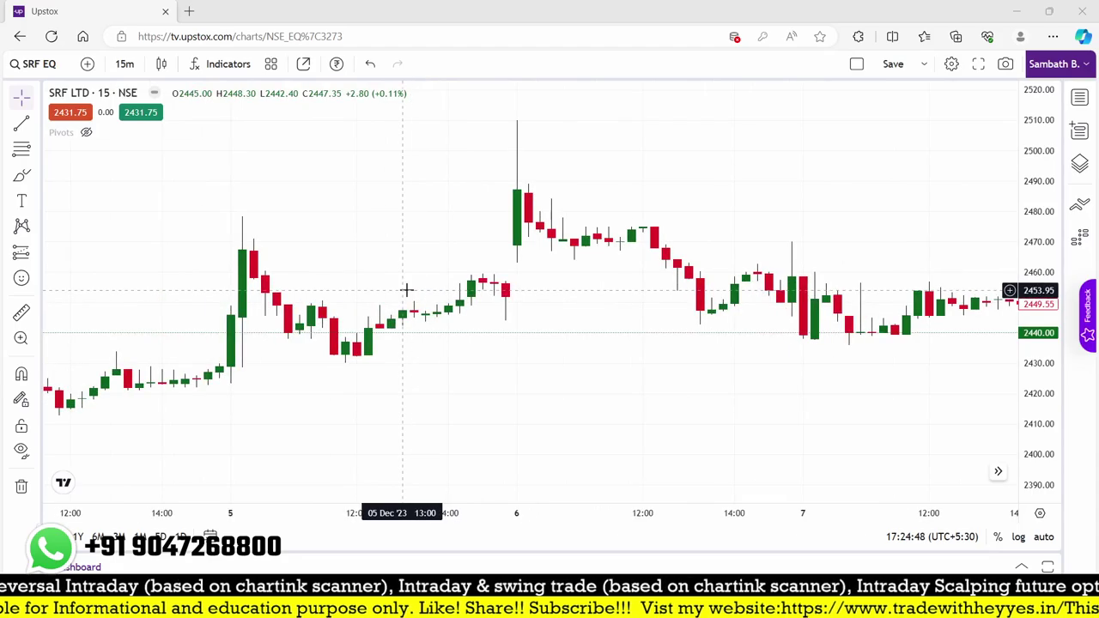
scroll(406, 290, "down", 2)
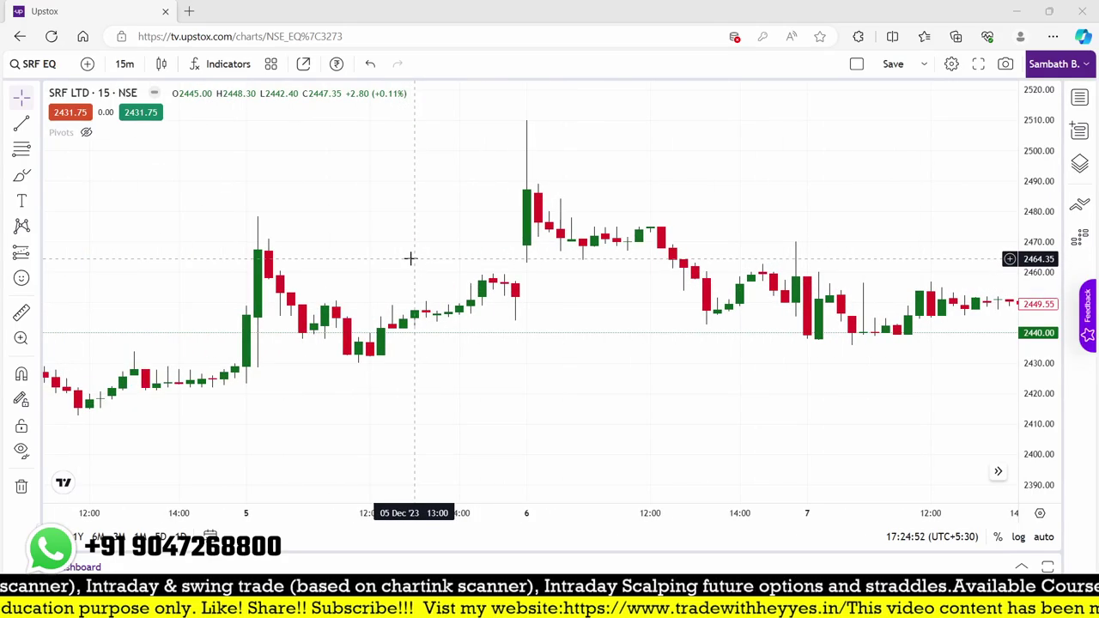
Open chartink.com in a new browser tab
left_click(188, 11)
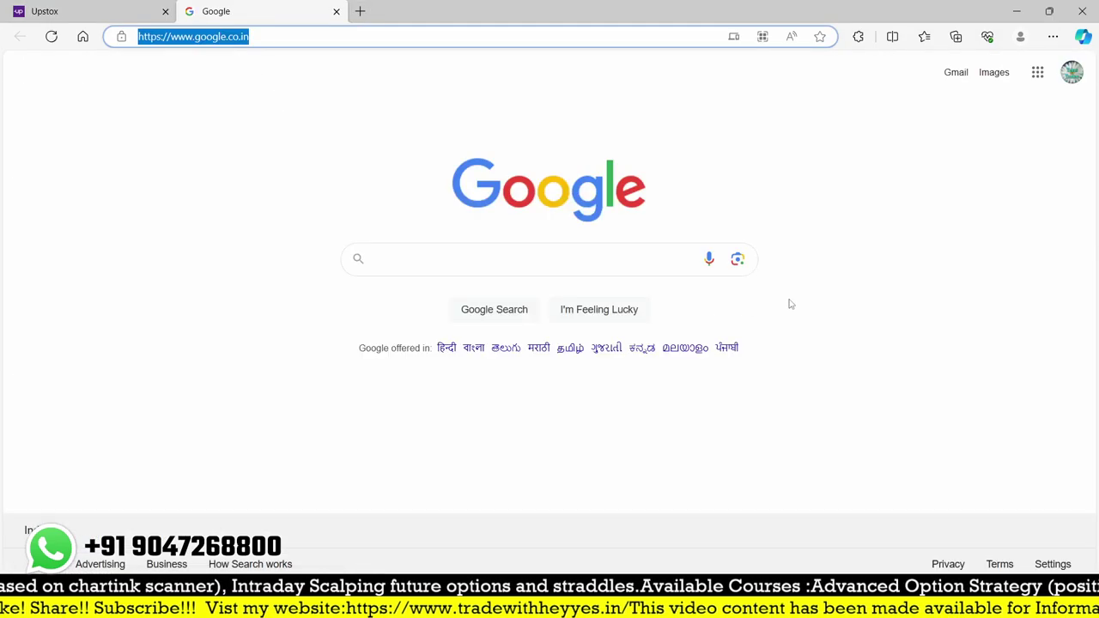
type("chartink.com")
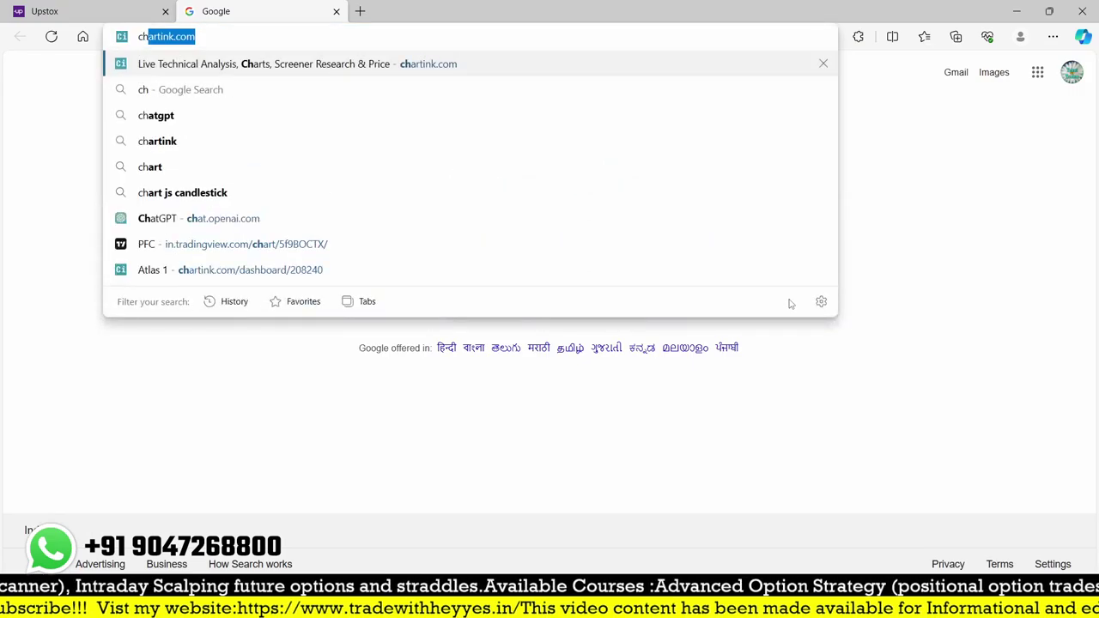
key("Return")
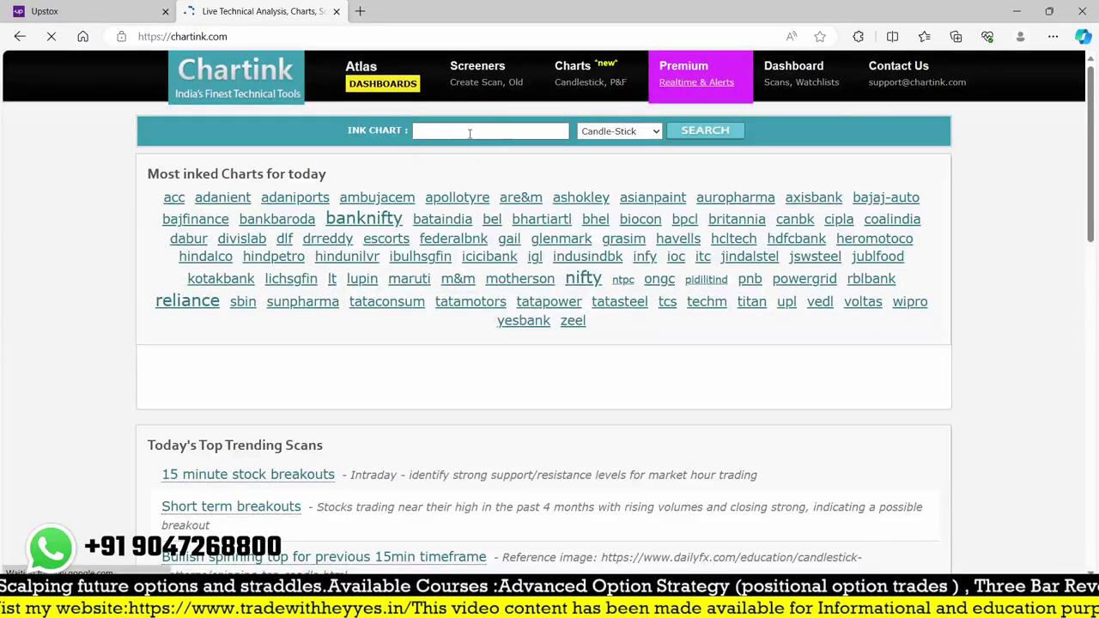
Create a new stock screener scan and set its segment to futures
left_click(469, 91)
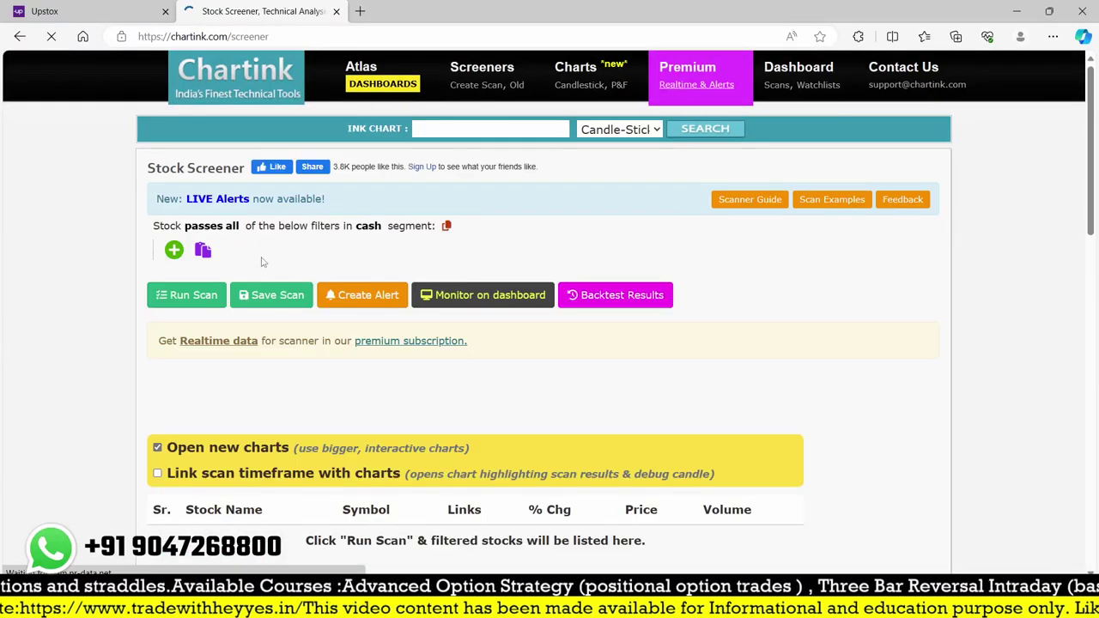
left_click(366, 227)
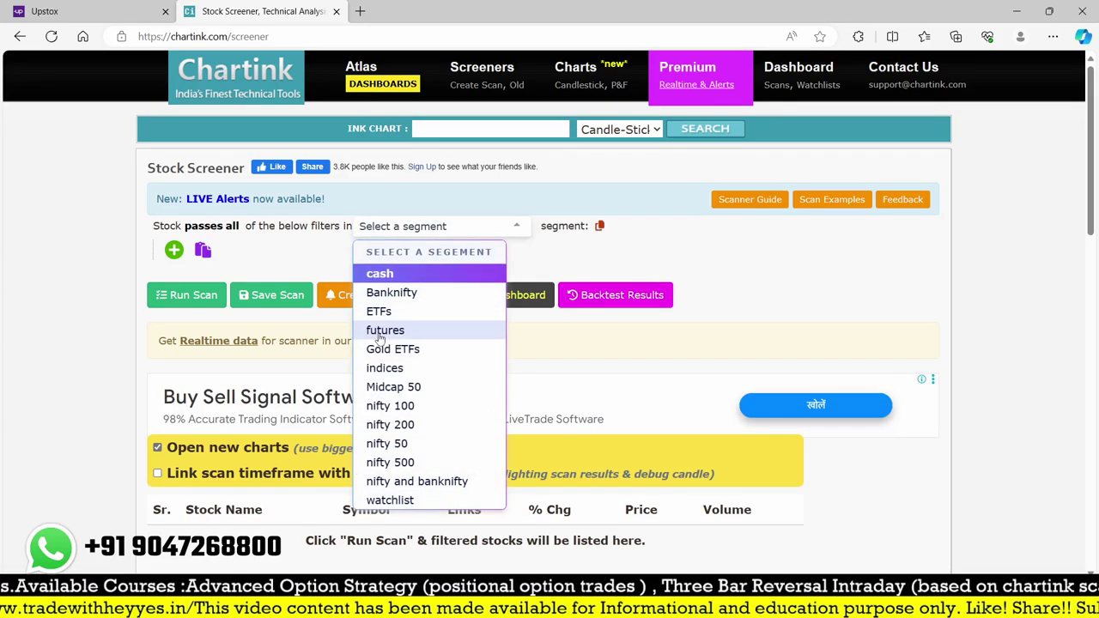
left_click(372, 334)
Add a scan filter requiring Daily High Greater than Daily High
left_click(172, 251)
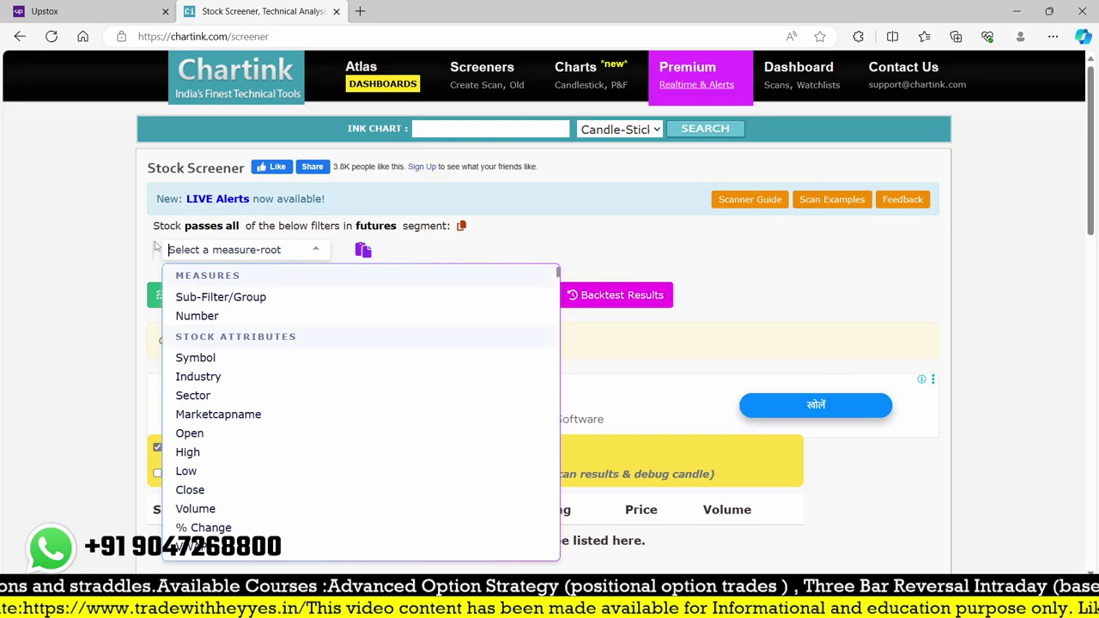
type("high")
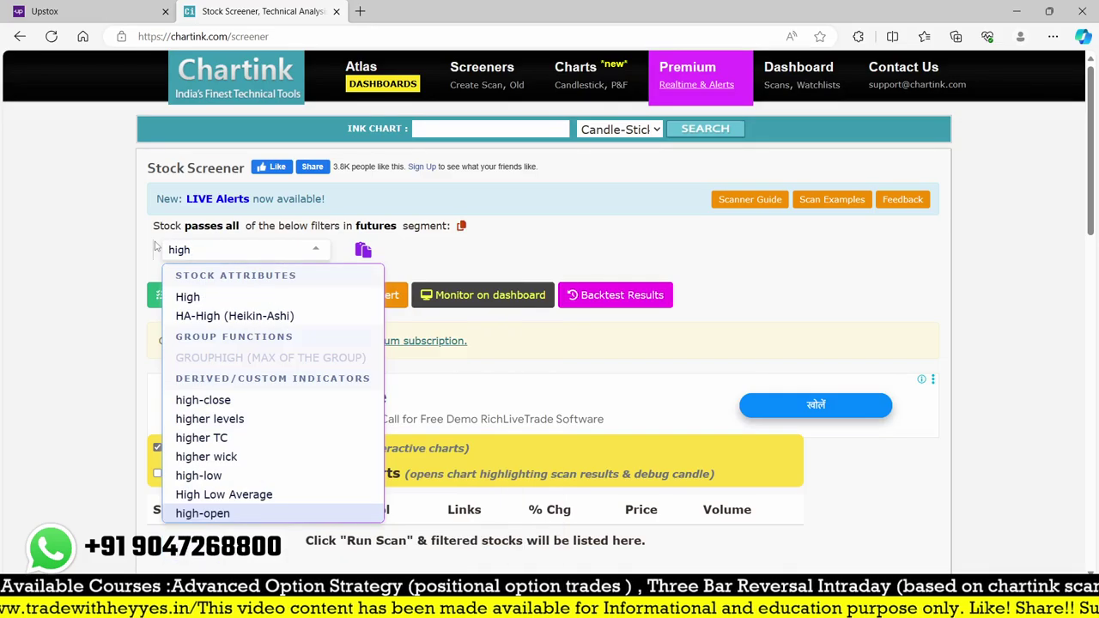
left_click(204, 296)
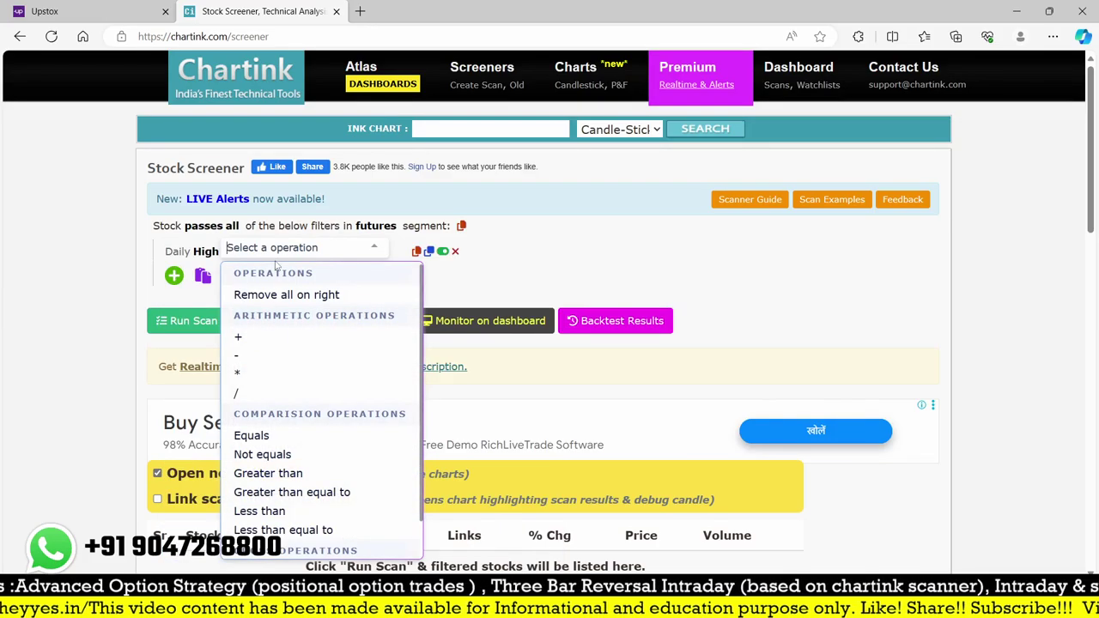
type("gre")
key("Up")
key("Return")
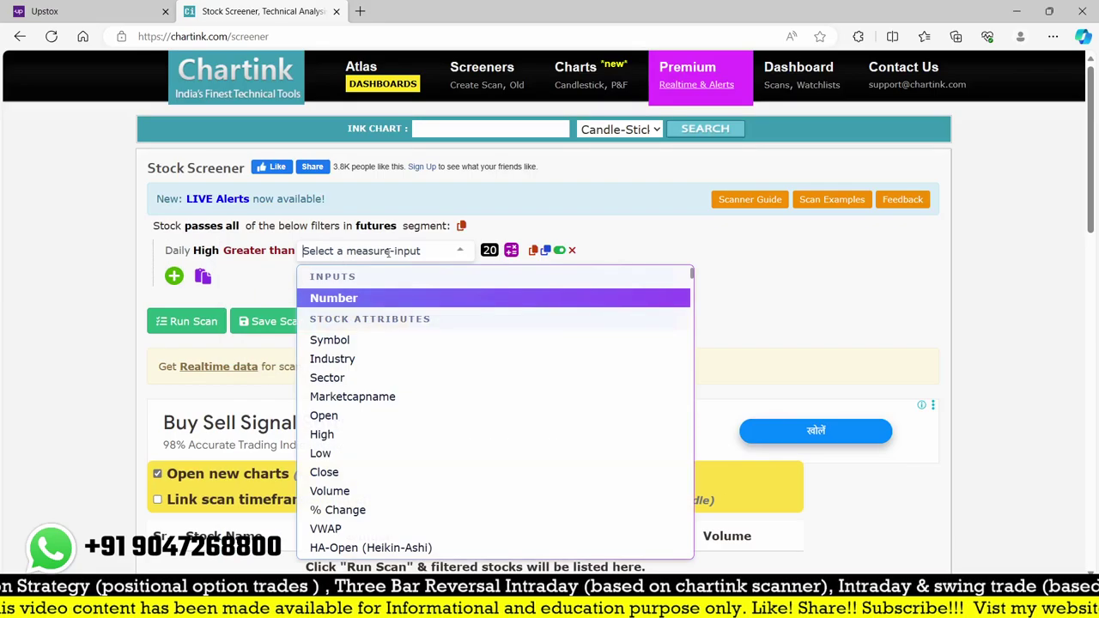
type("high")
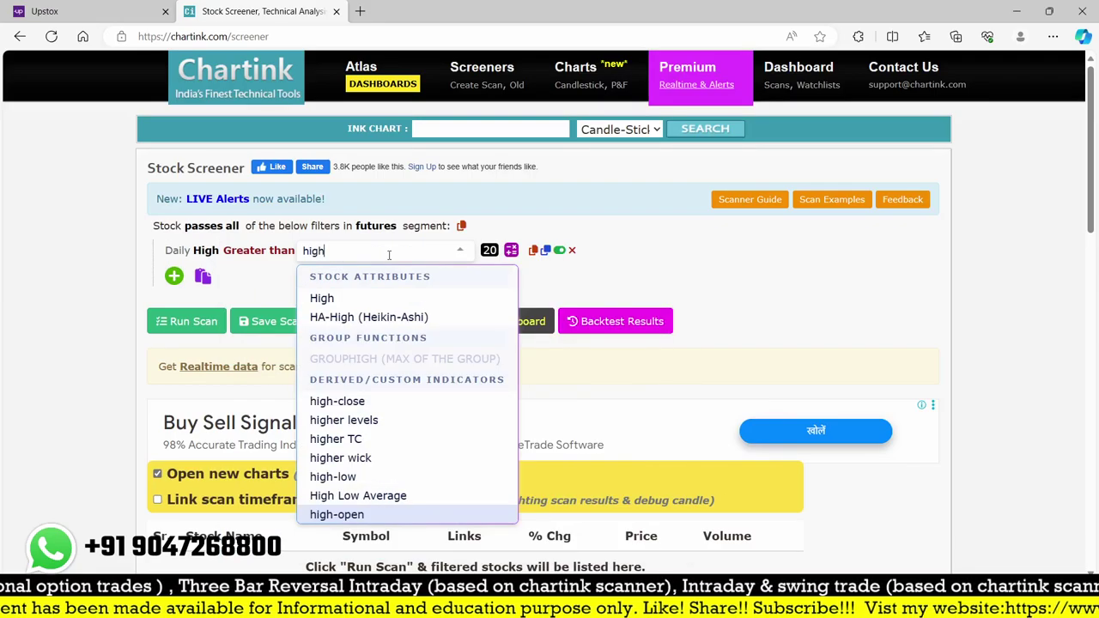
left_click(336, 301)
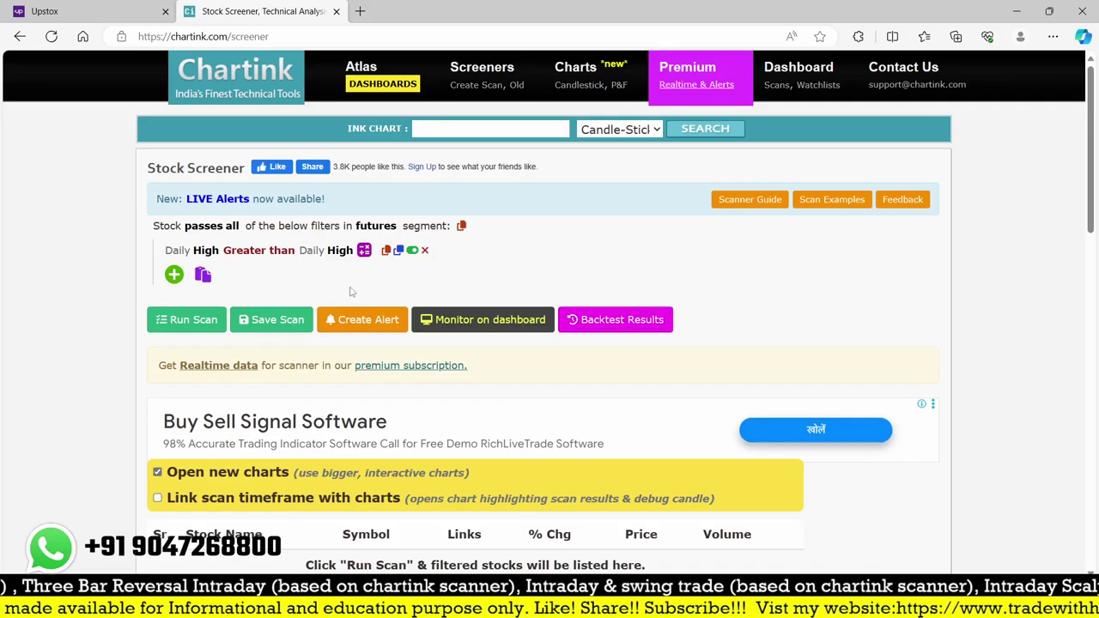
Add a second scan filter requiring Daily Low Less than Daily Low
left_click(173, 277)
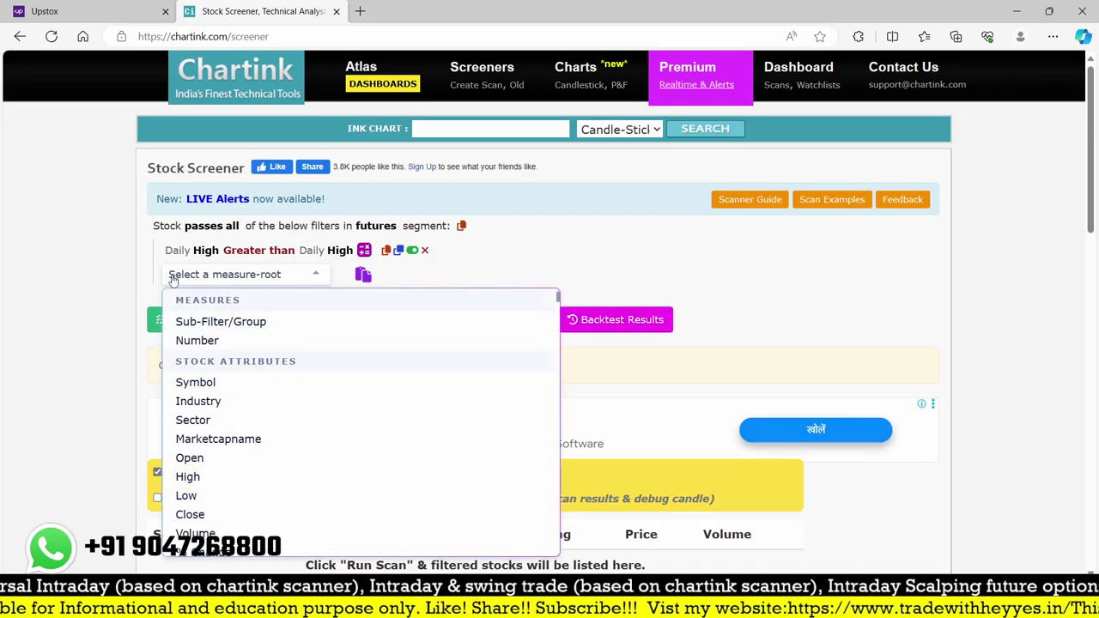
type("low")
left_click(207, 319)
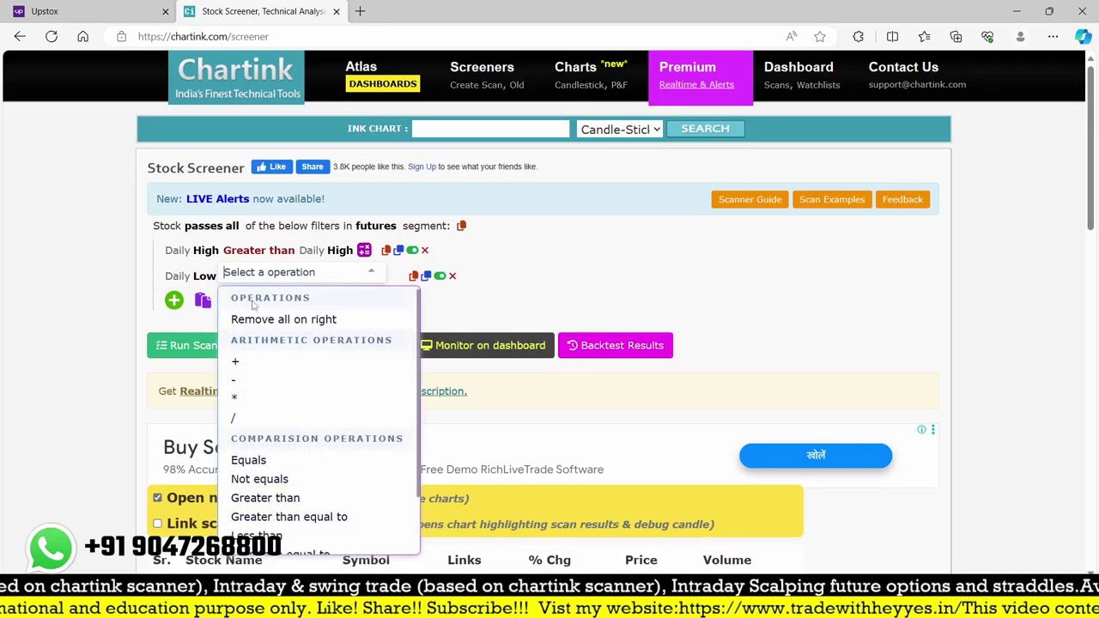
type("less")
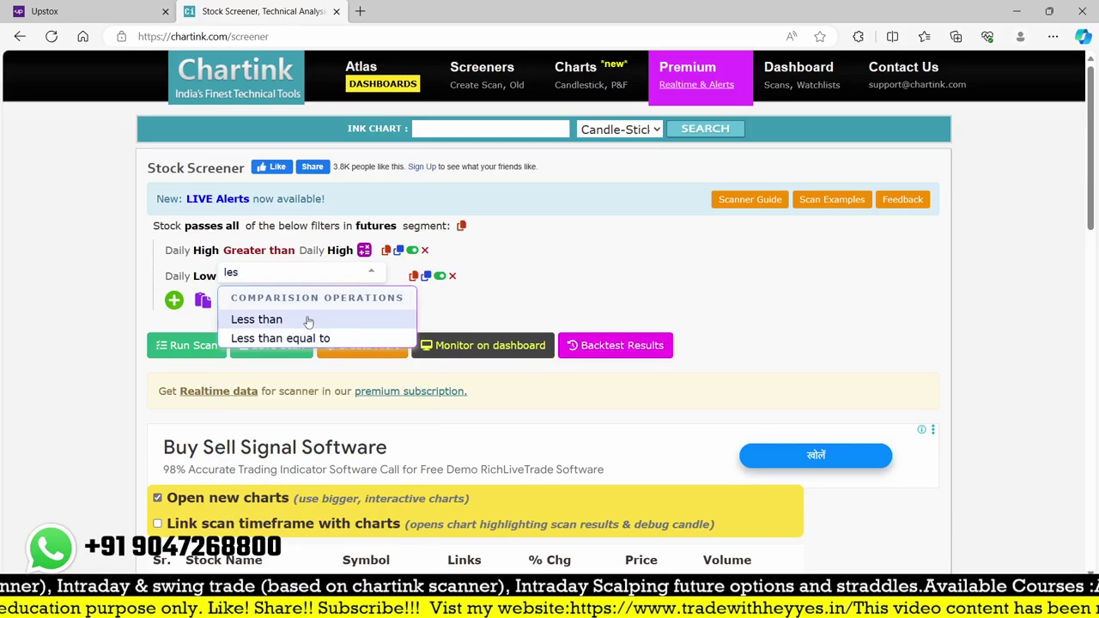
left_click(251, 317)
type("low")
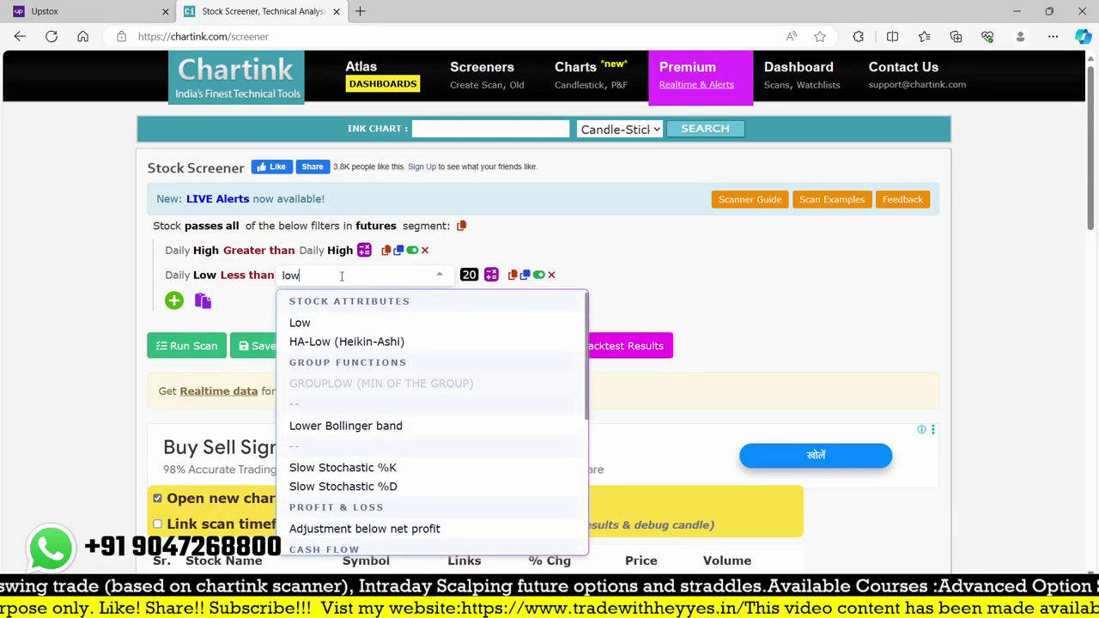
left_click(300, 322)
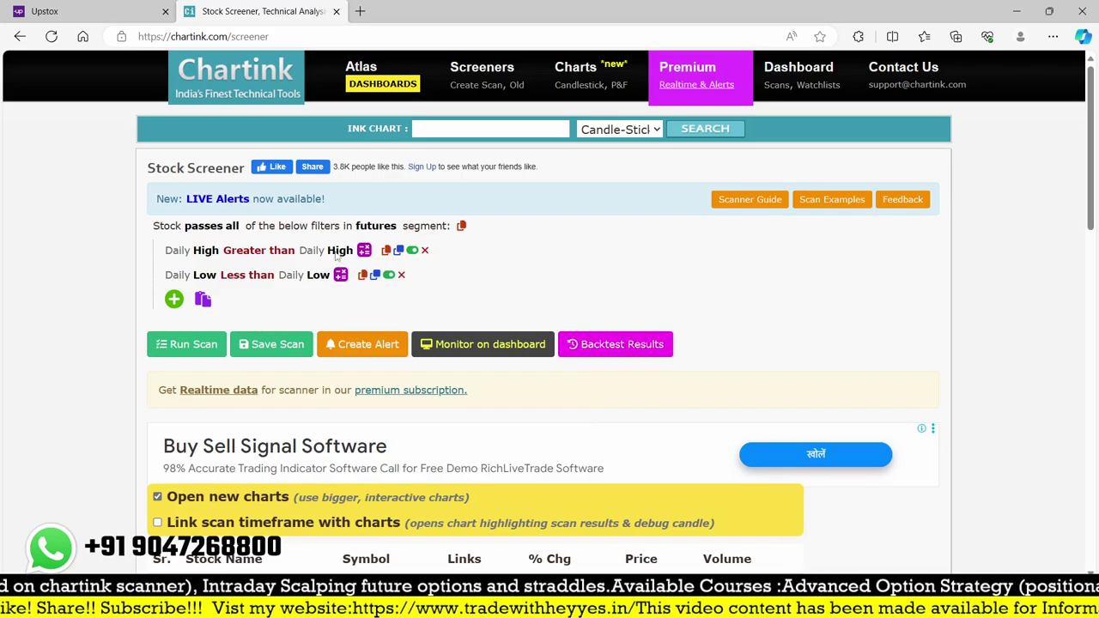
Set the timeframe of the first operand in both the High and Low filters to 15 minute
left_click(172, 250)
type("1")
left_click(206, 300)
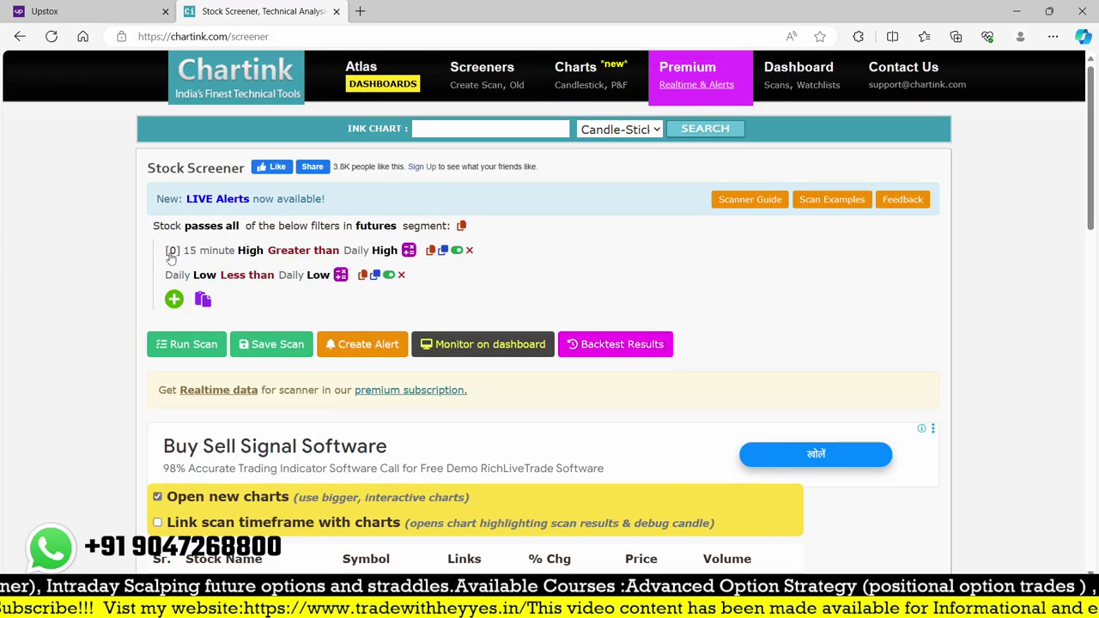
left_click(177, 275)
type("15")
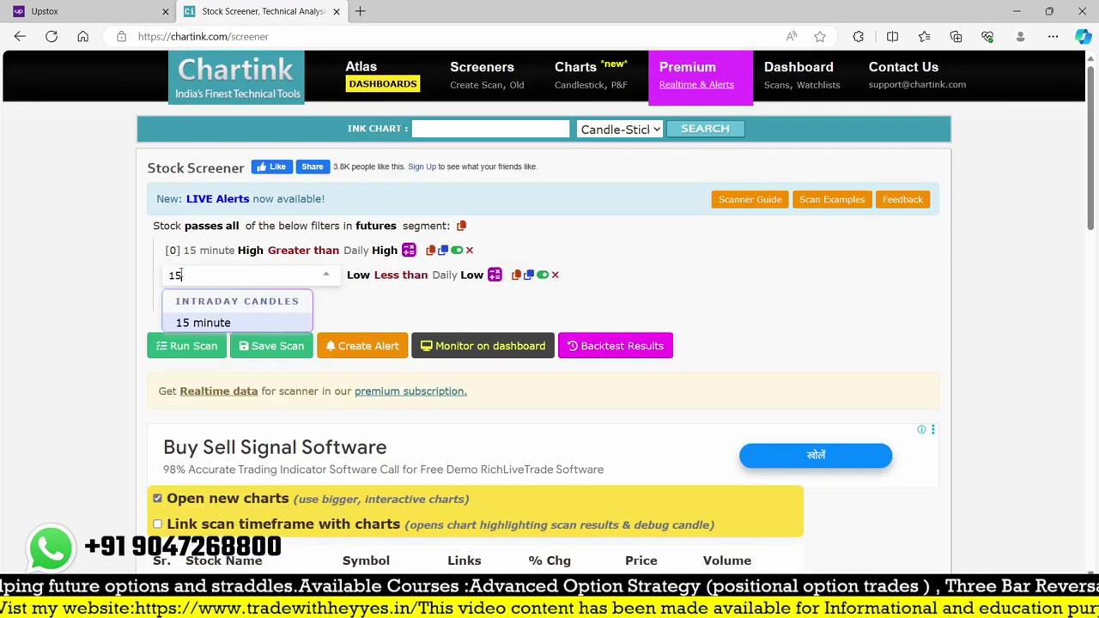
key("Return")
Set the timeframe of the compared Low and High values in both filters to 15 minute
left_click(333, 276)
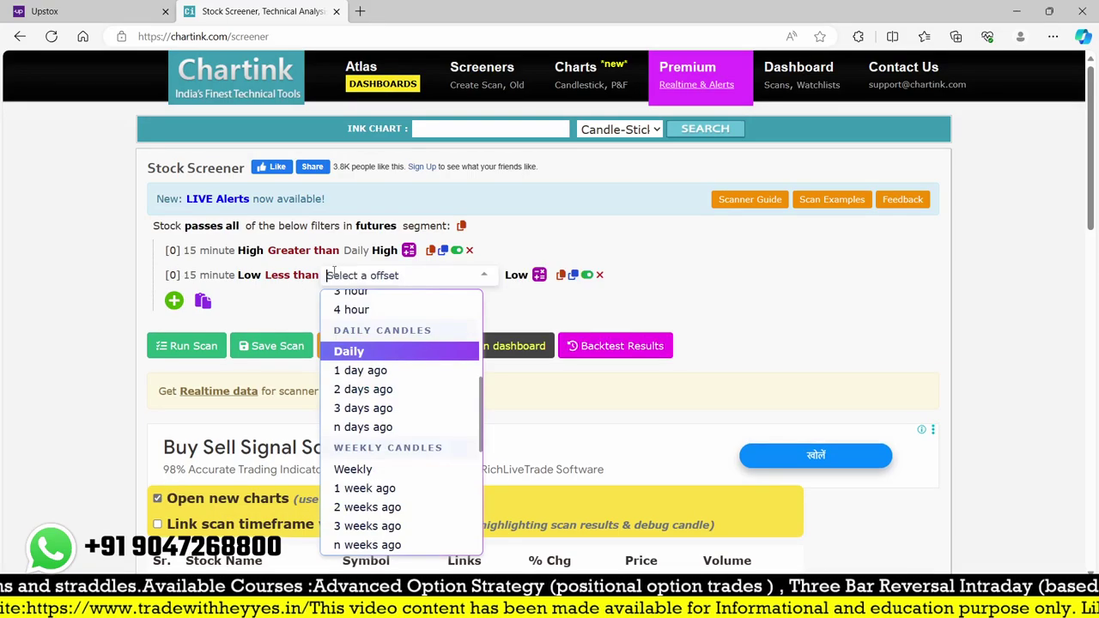
type("15")
left_click(397, 293)
left_click(355, 250)
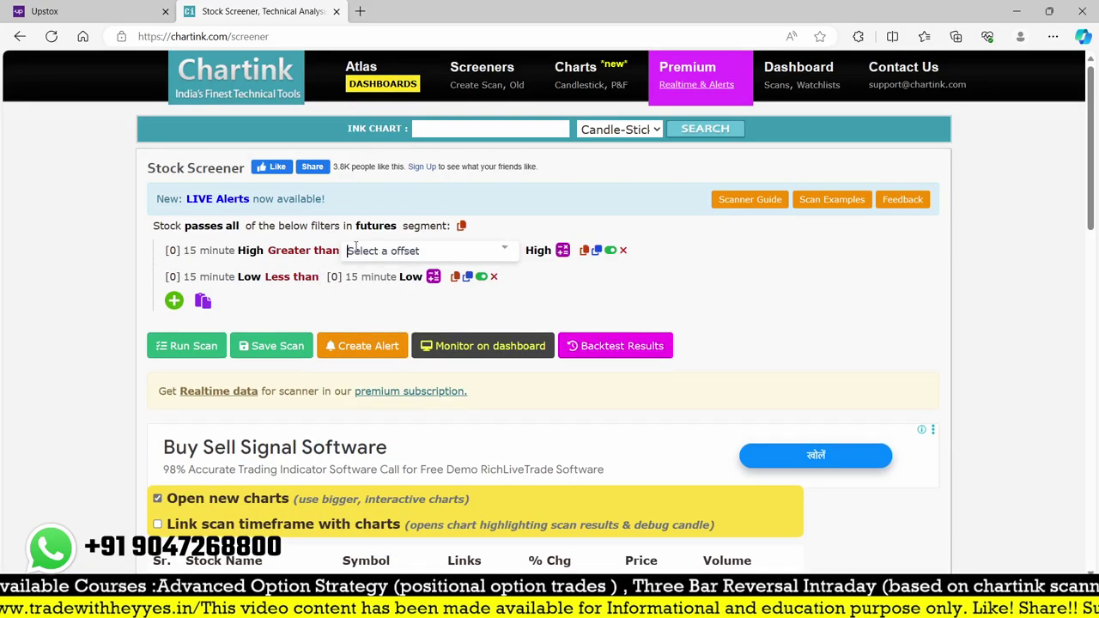
type("15")
key("Return")
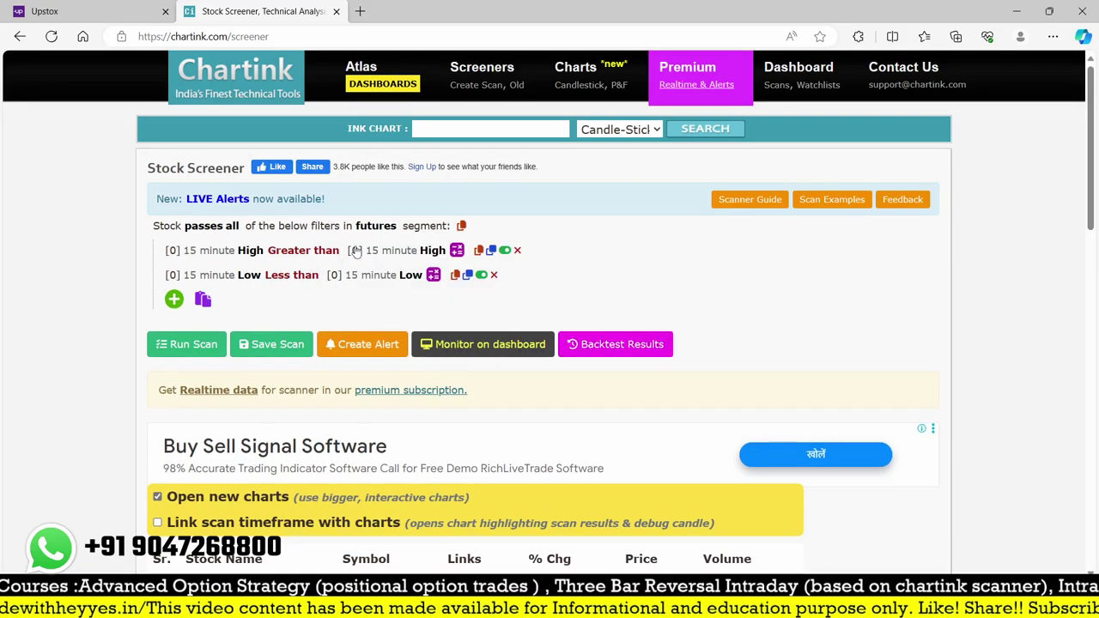
Set the first operand's candle offset to =2 in the High filter and =1 in the Low filter
left_click(173, 251)
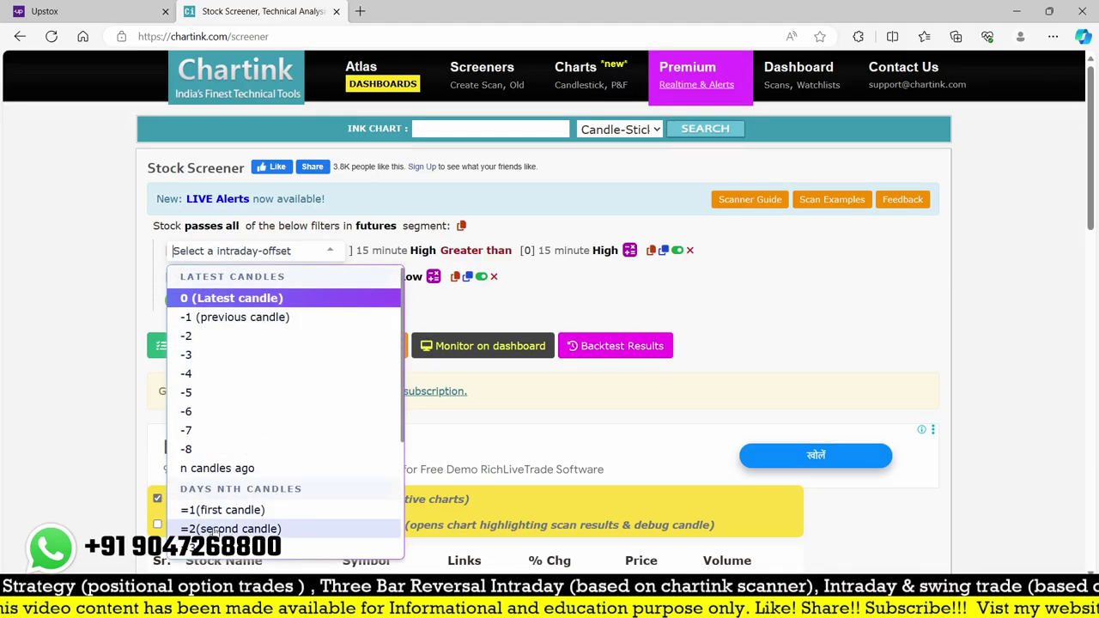
left_click(217, 527)
left_click(173, 274)
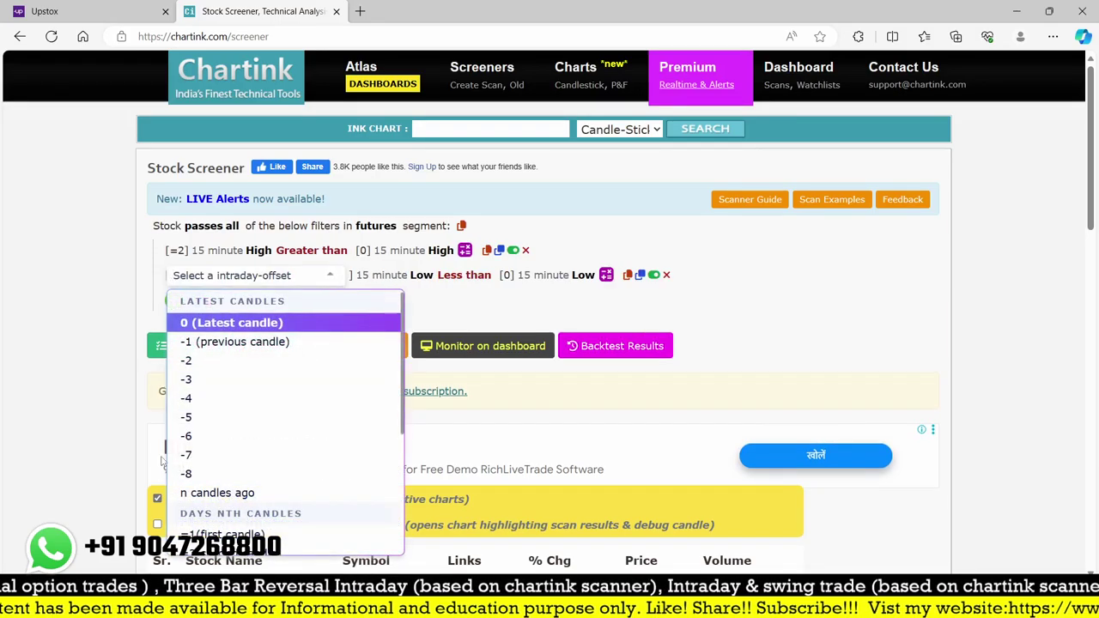
left_click(206, 532)
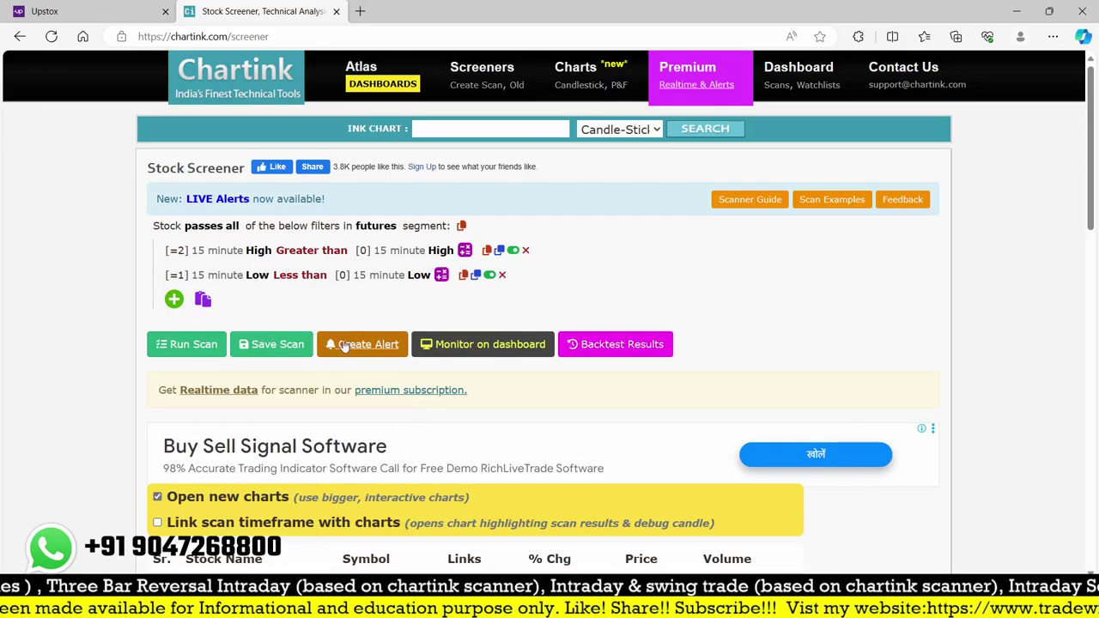
Set the compared value's candle offset to =1, the day's first candle, in both the High and Low filters
left_click(364, 251)
left_click(371, 510)
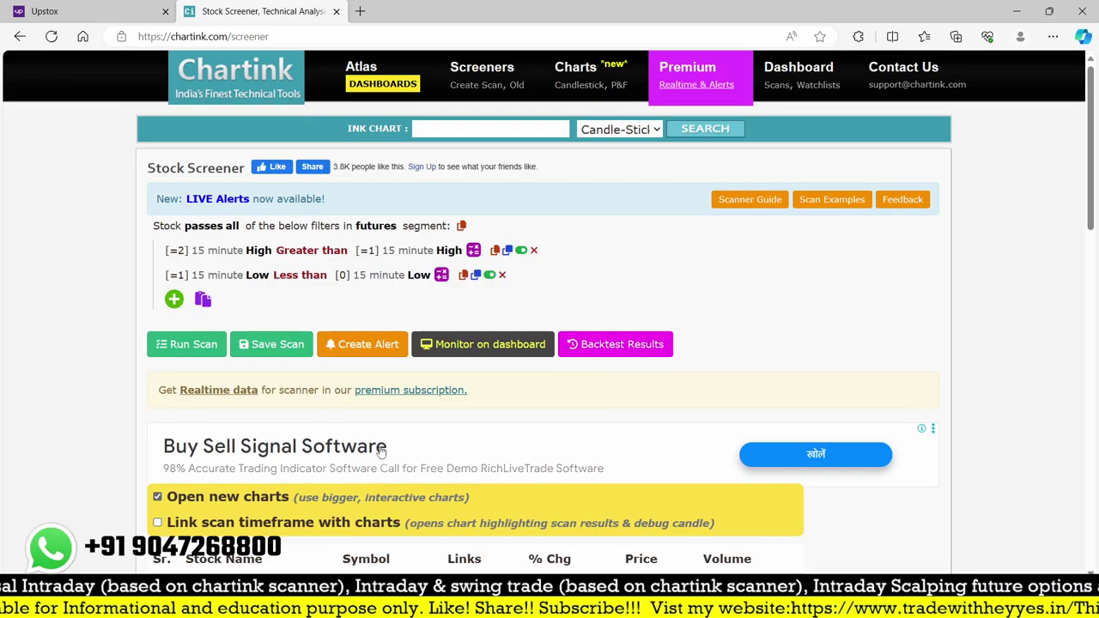
left_click(344, 276)
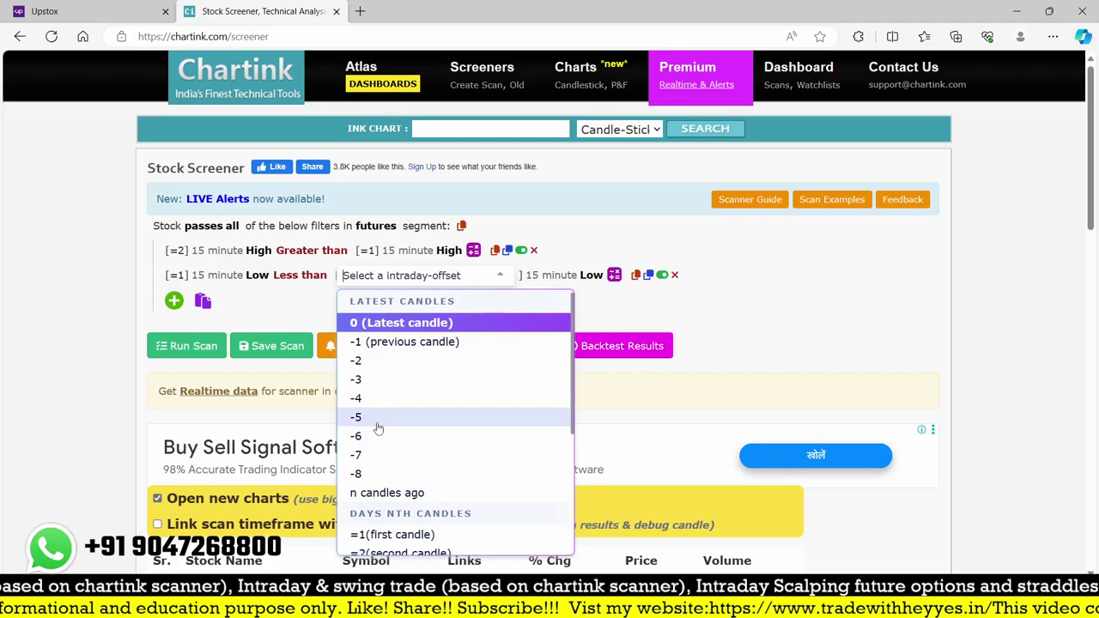
left_click(368, 534)
Run the scan and save it under the name test
left_click(211, 347)
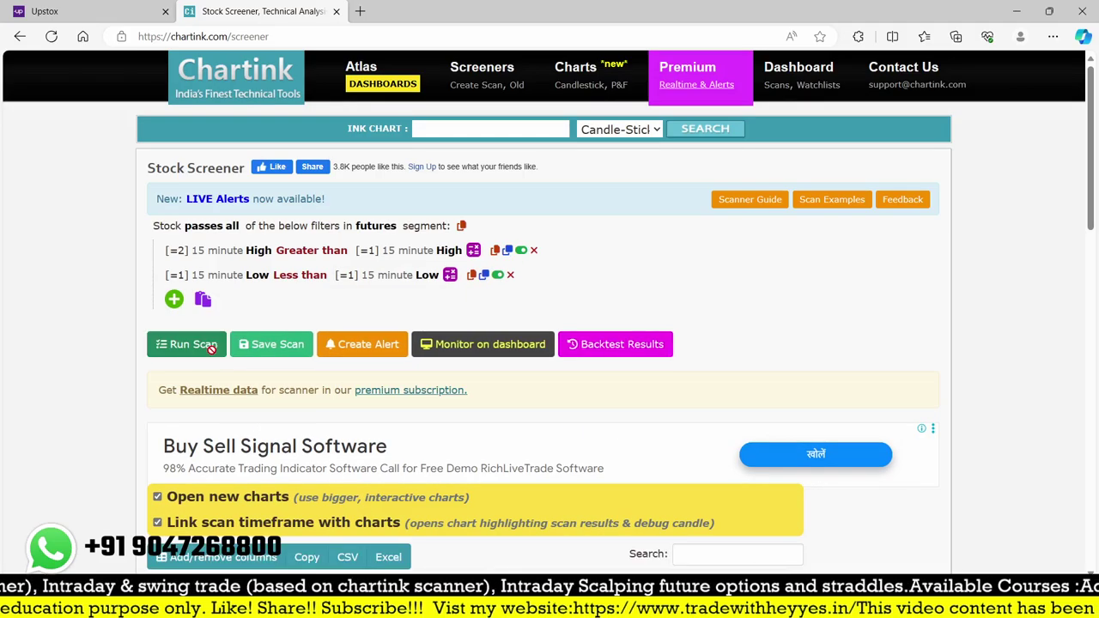
left_click(289, 345)
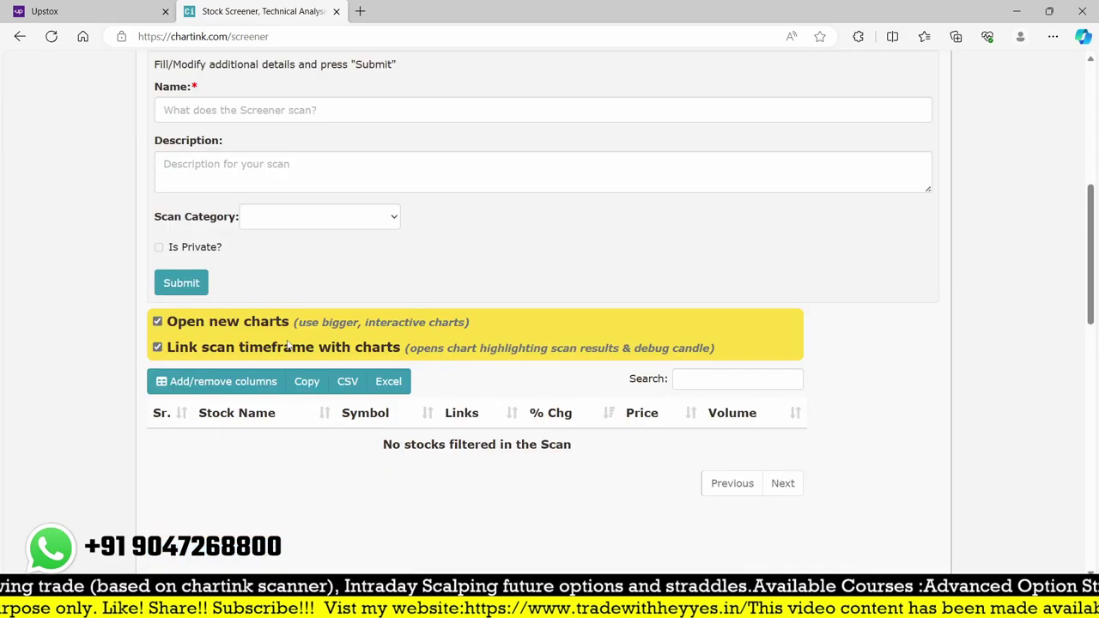
left_click(241, 114)
type("te")
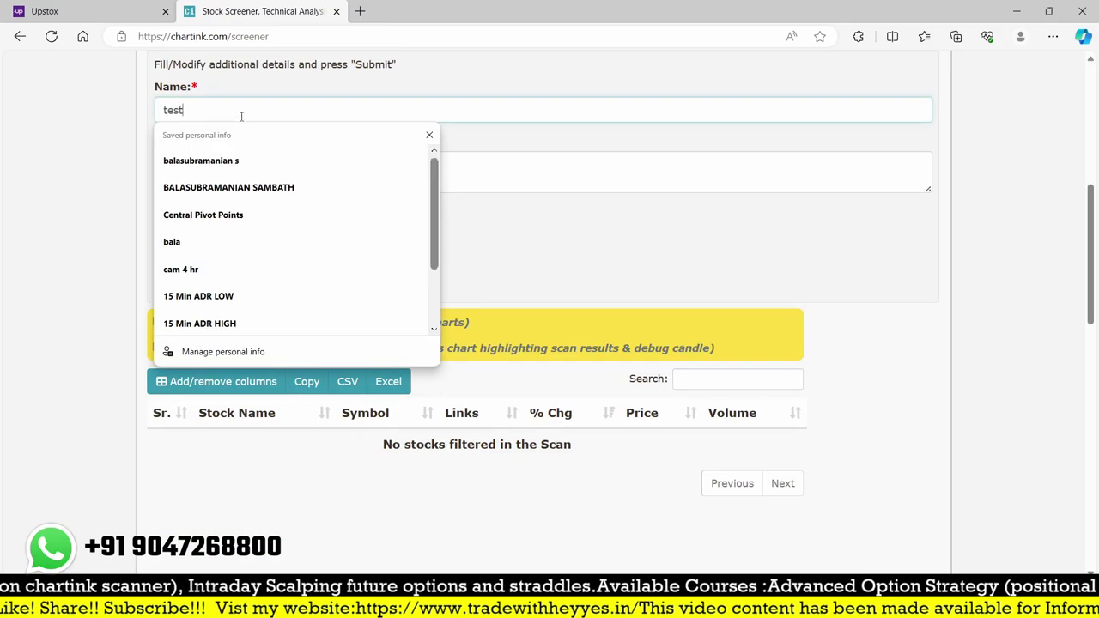
type("st")
left_click(180, 284)
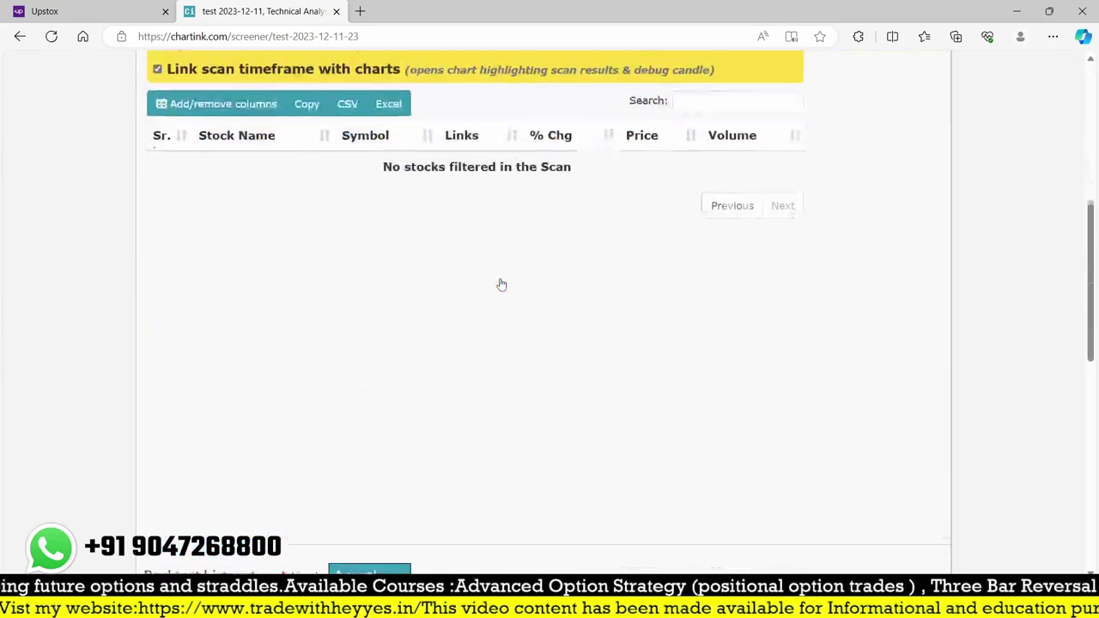
Change the Low filter's first candle offset to =2 and rerun the scan
scroll(533, 182, "down", 5)
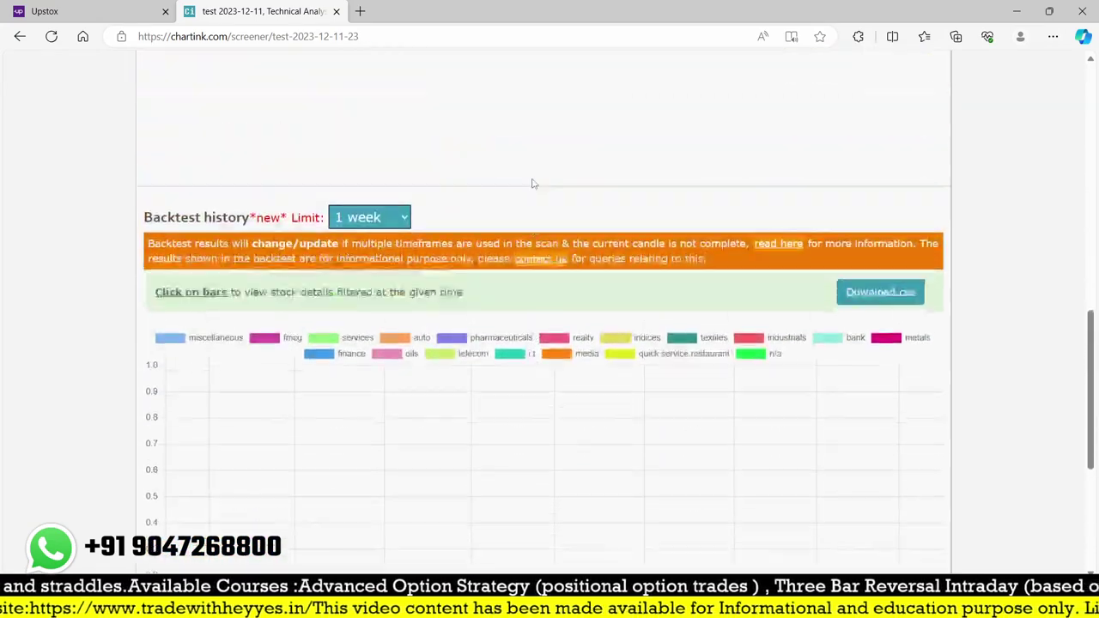
scroll(533, 183, "up", 15)
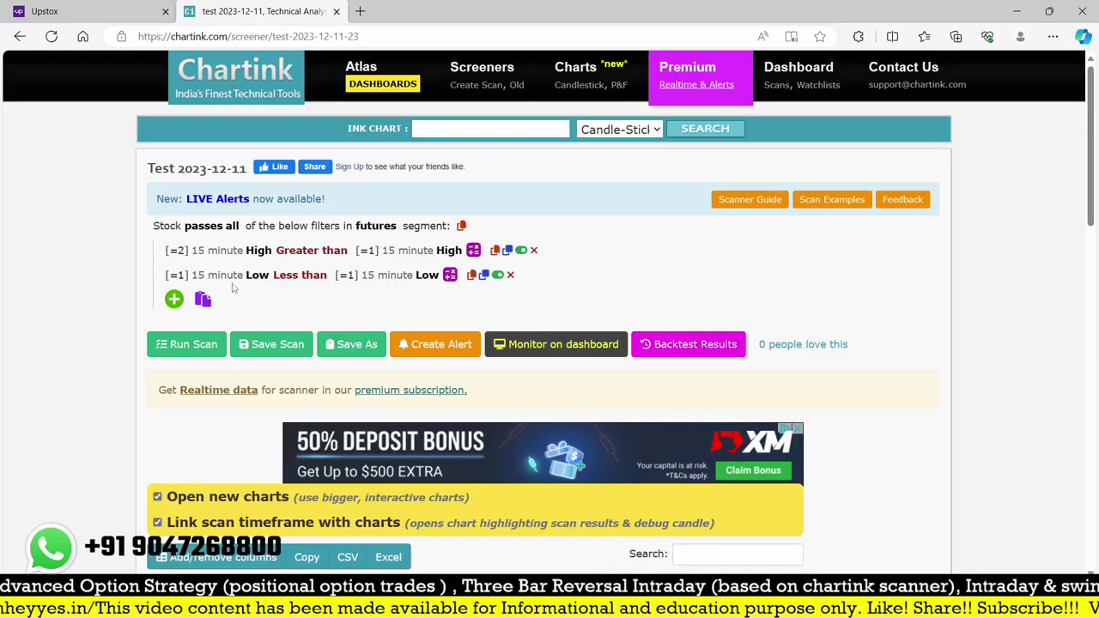
left_click(178, 276)
left_click(177, 276)
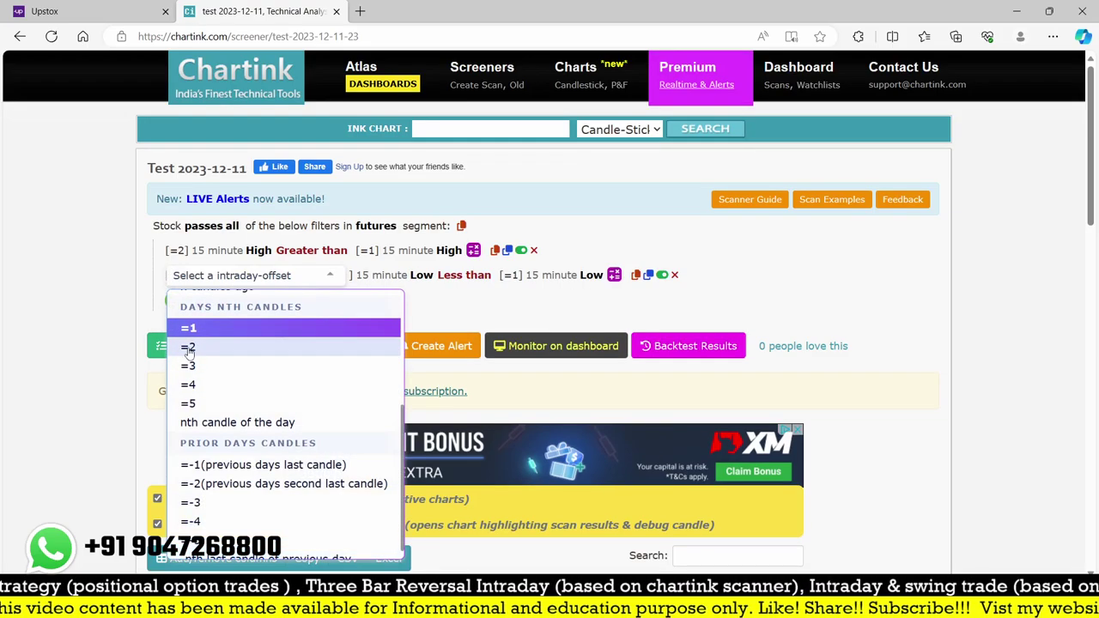
left_click(164, 346)
scroll(172, 283, "down", 2)
left_click(186, 182)
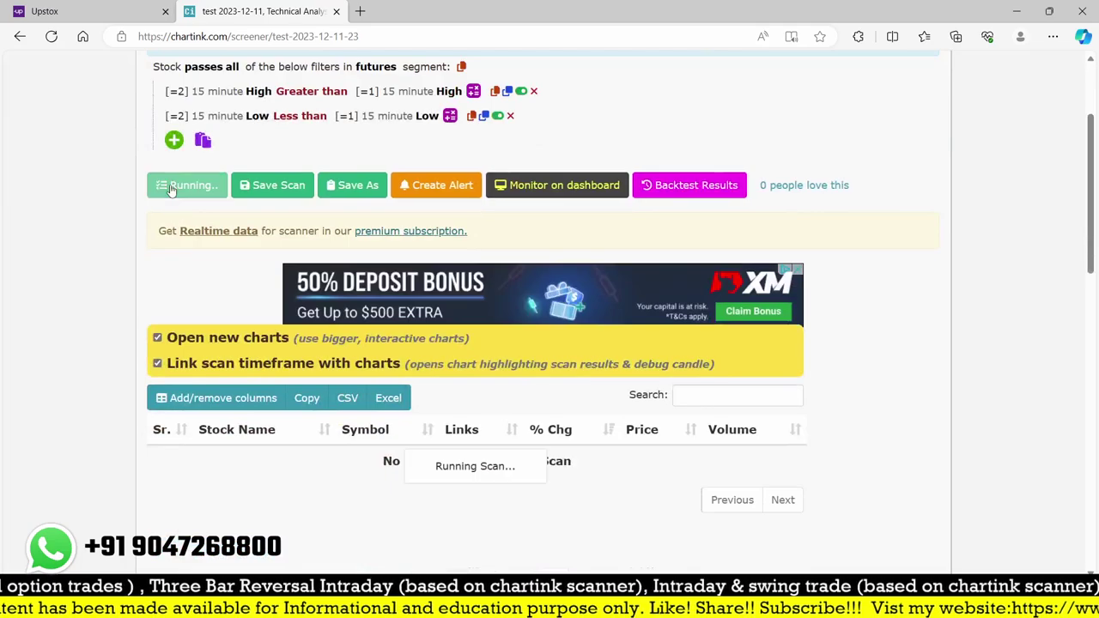
Examine the scan's one-week backtest history and open the stock details for the 08-12-2023 9:15 am bar
scroll(542, 243, "down", 3)
scroll(564, 238, "down", 7)
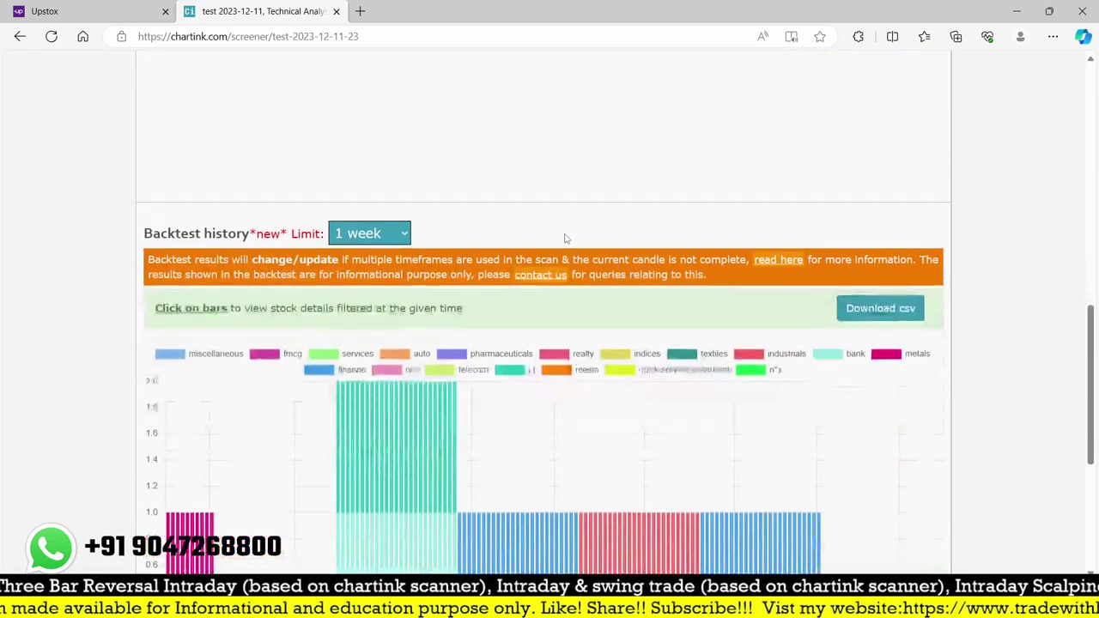
scroll(788, 277, "up", 2)
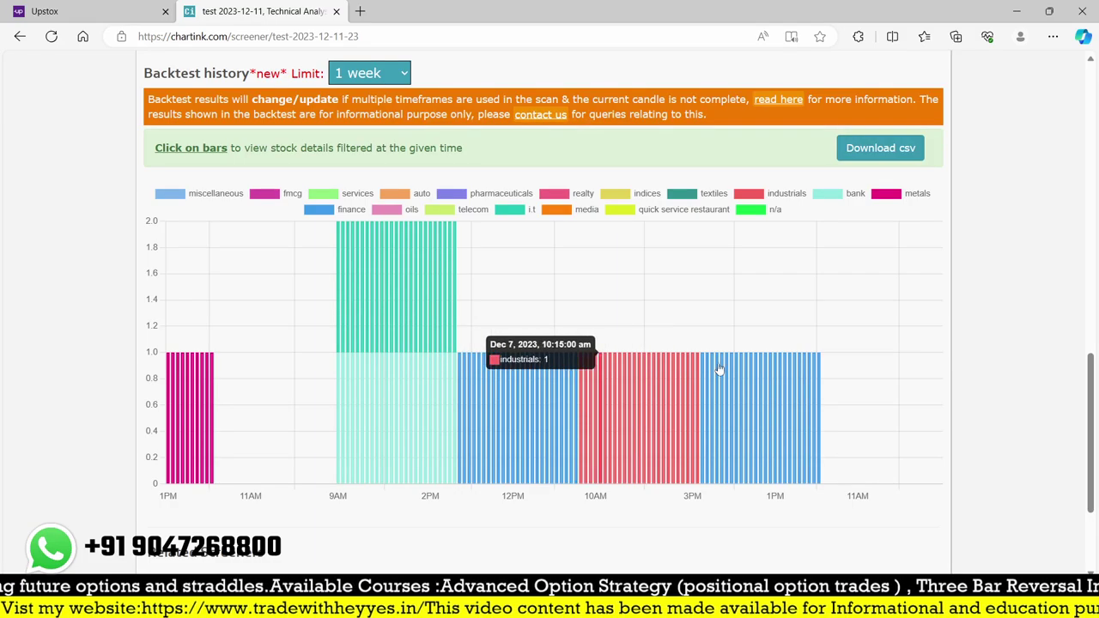
scroll(719, 373, "up", 10)
scroll(754, 390, "up", 2)
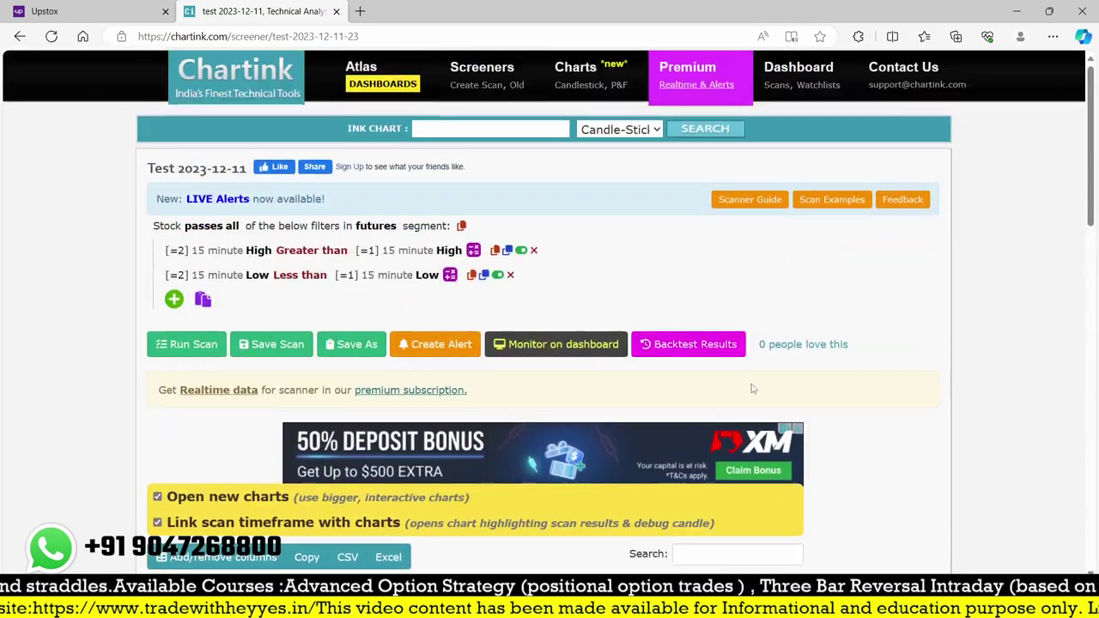
scroll(753, 390, "down", 2)
scroll(753, 390, "up", 2)
scroll(562, 292, "down", 10)
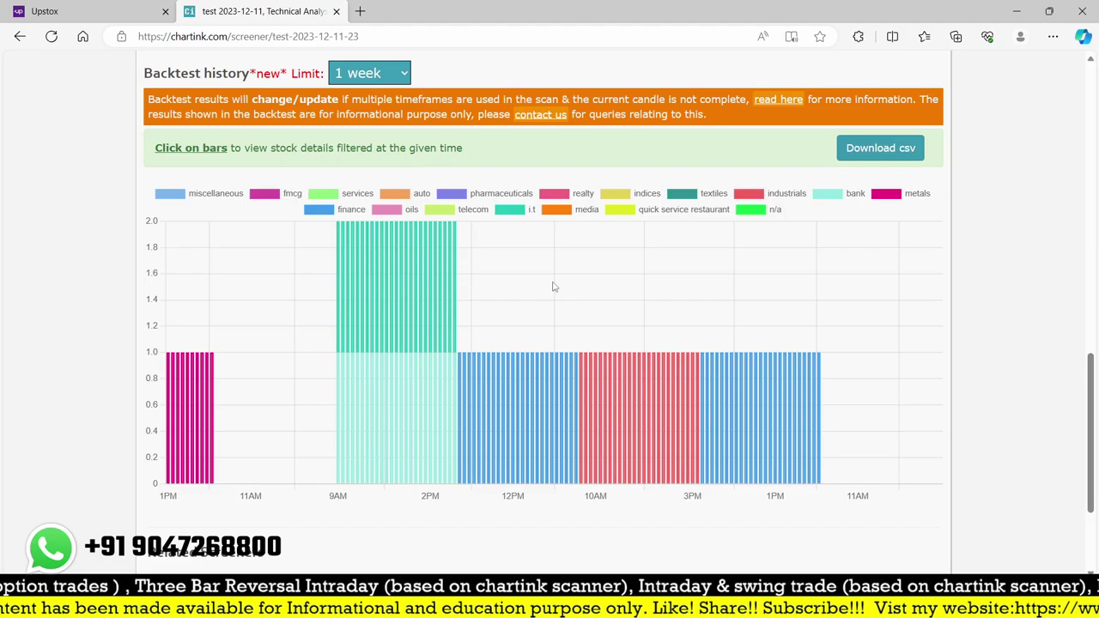
left_click(705, 398)
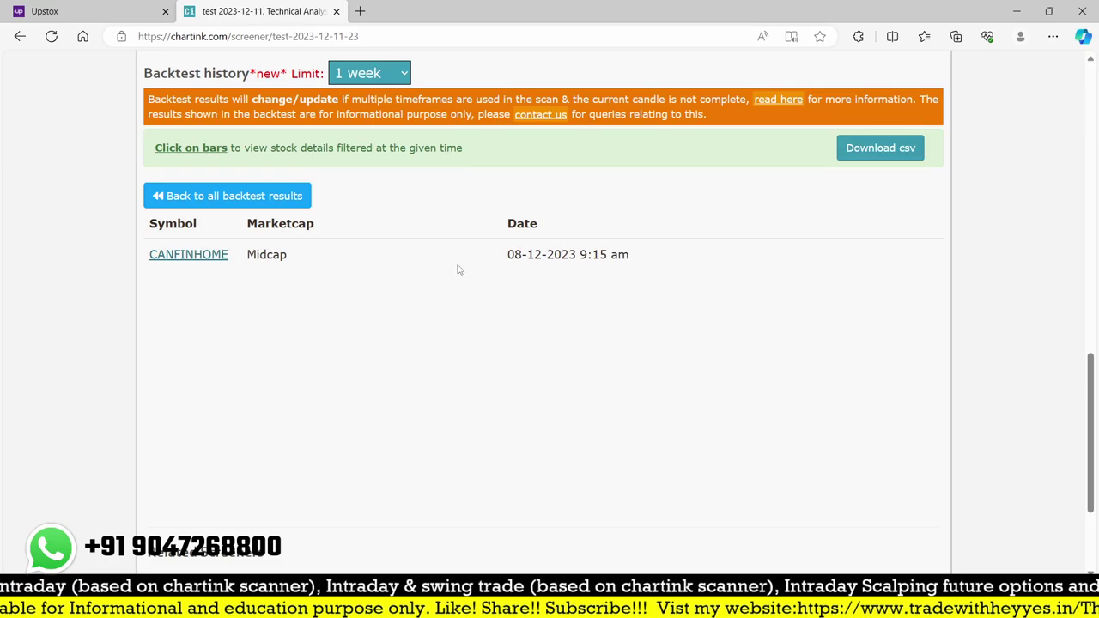
Switch to the Upstox chart and load the CANFINHOME symbol
left_click(86, 11)
type("ca")
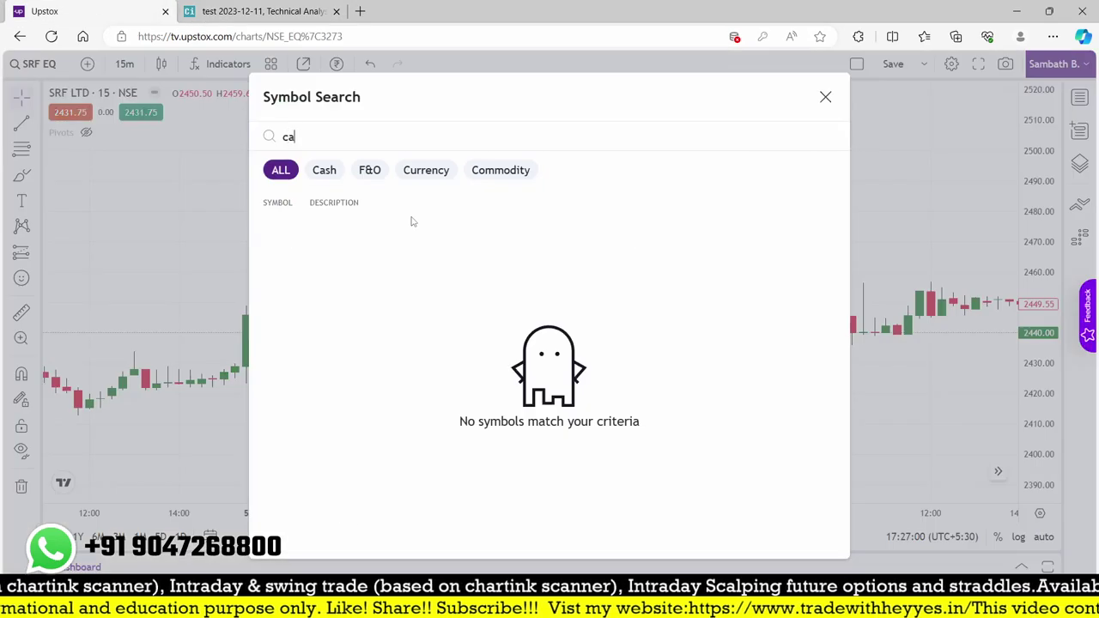
type("nfinhome")
key("Return")
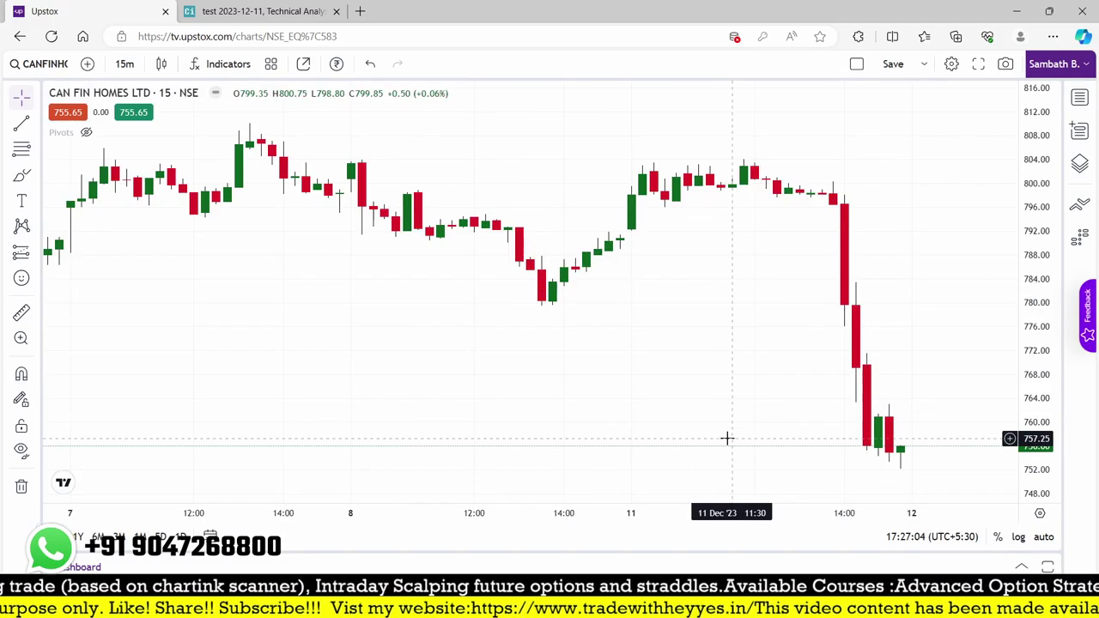
Measure the price fall from the 08 Dec 09:30 candle's low to the 13:30 candle's low on the 15-minute chart
scroll(378, 306, "up", 1)
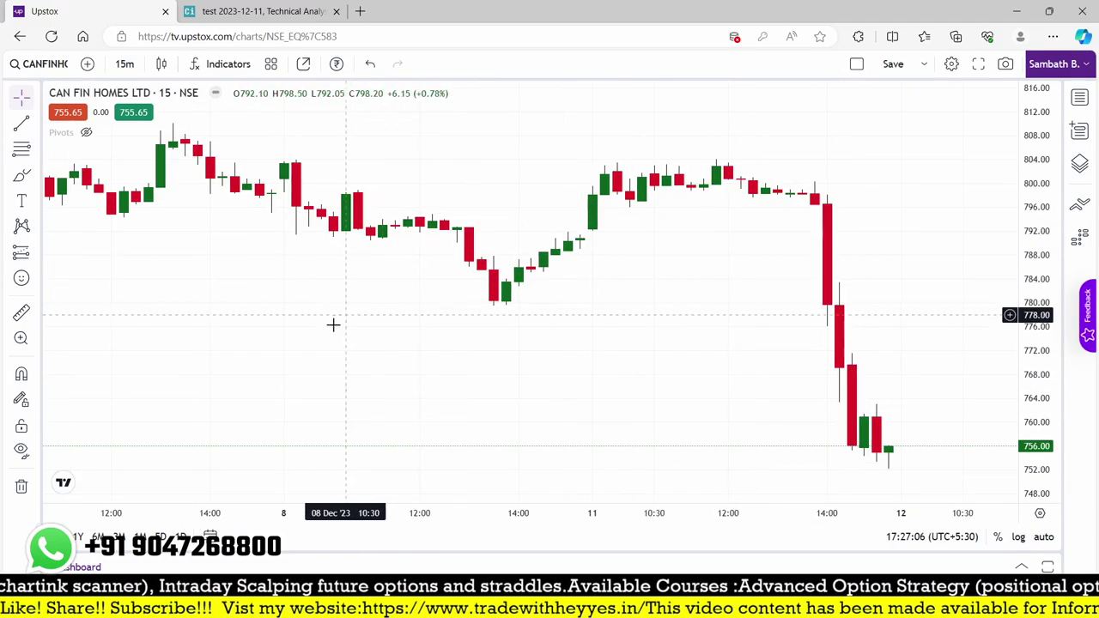
left_click_drag(334, 324, 452, 358)
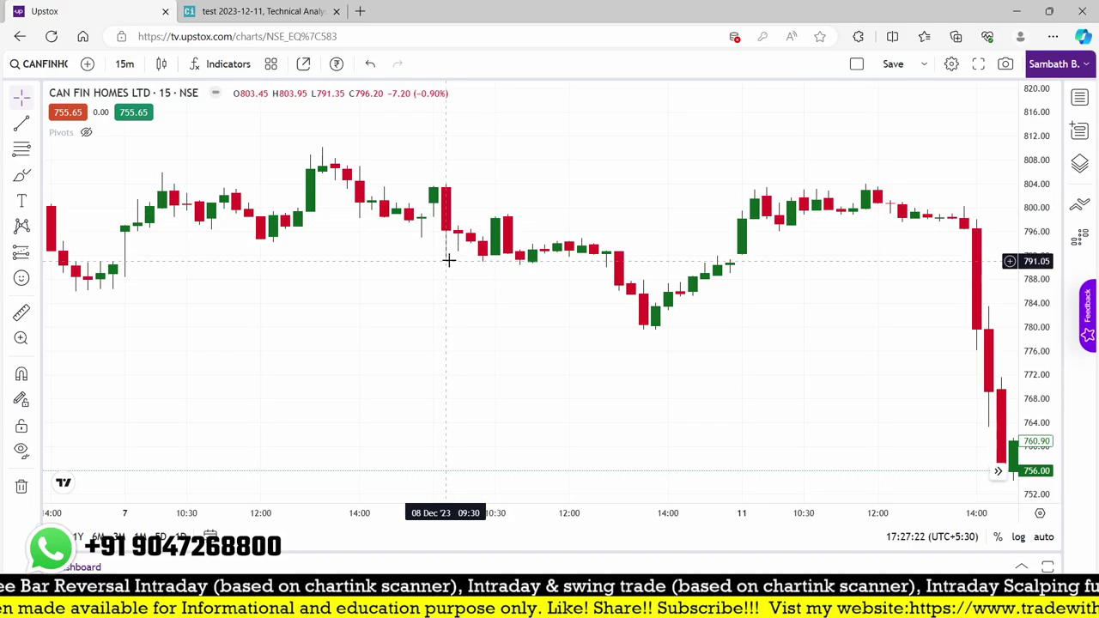
left_click(22, 313)
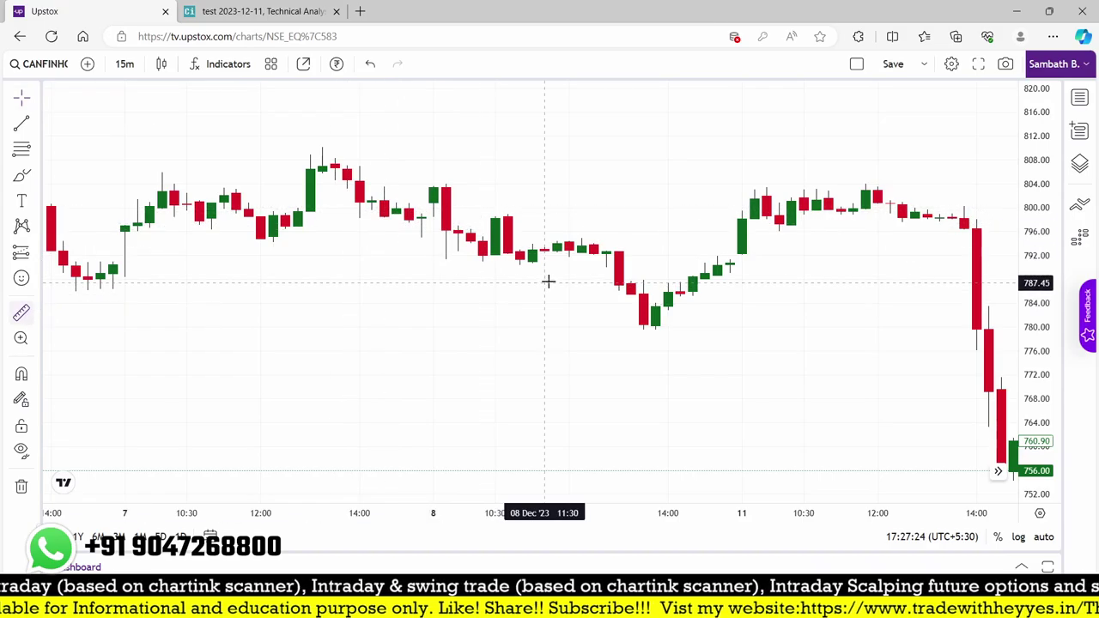
left_click(446, 260)
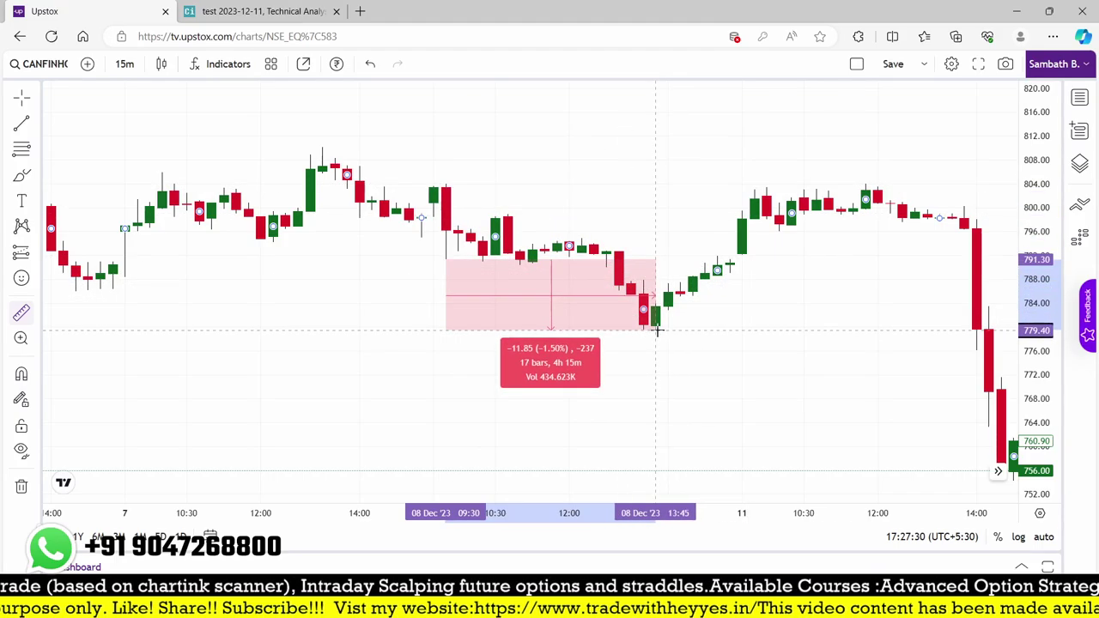
left_click(644, 326)
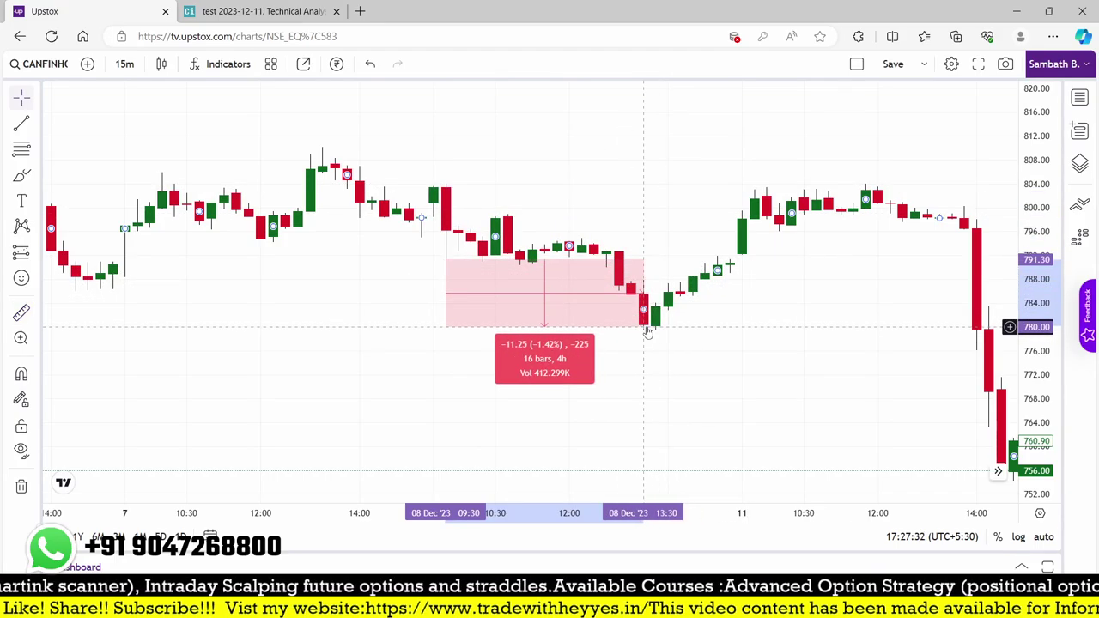
Clear the measurement and return to the Chartink backtest history to open the stock details for the 07-12-2023 1:30 pm bar
left_click(353, 331)
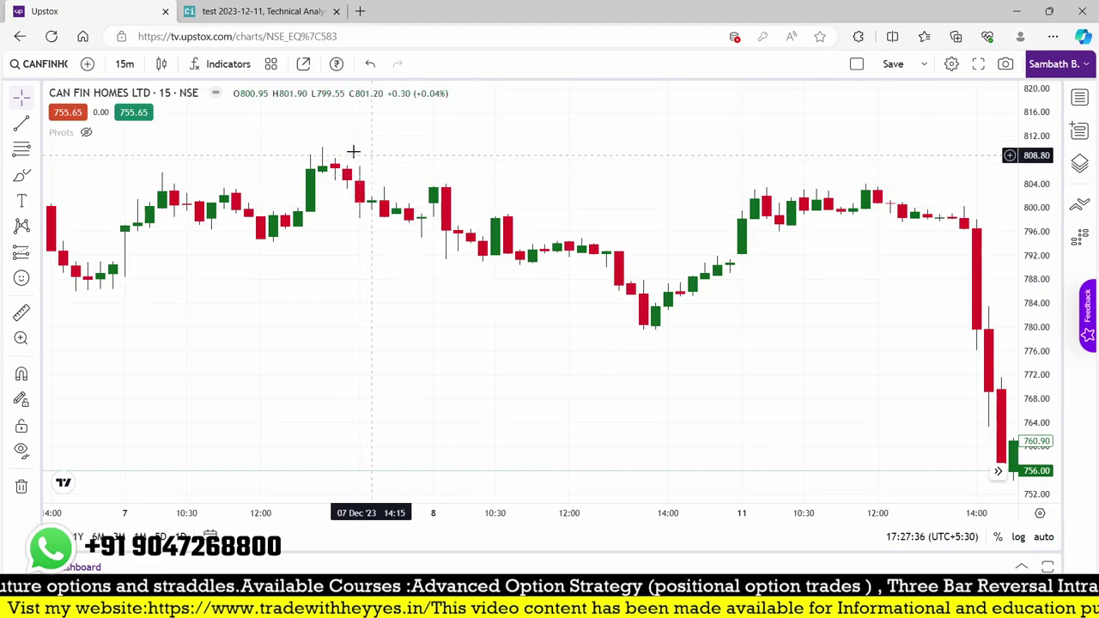
left_click(253, 11)
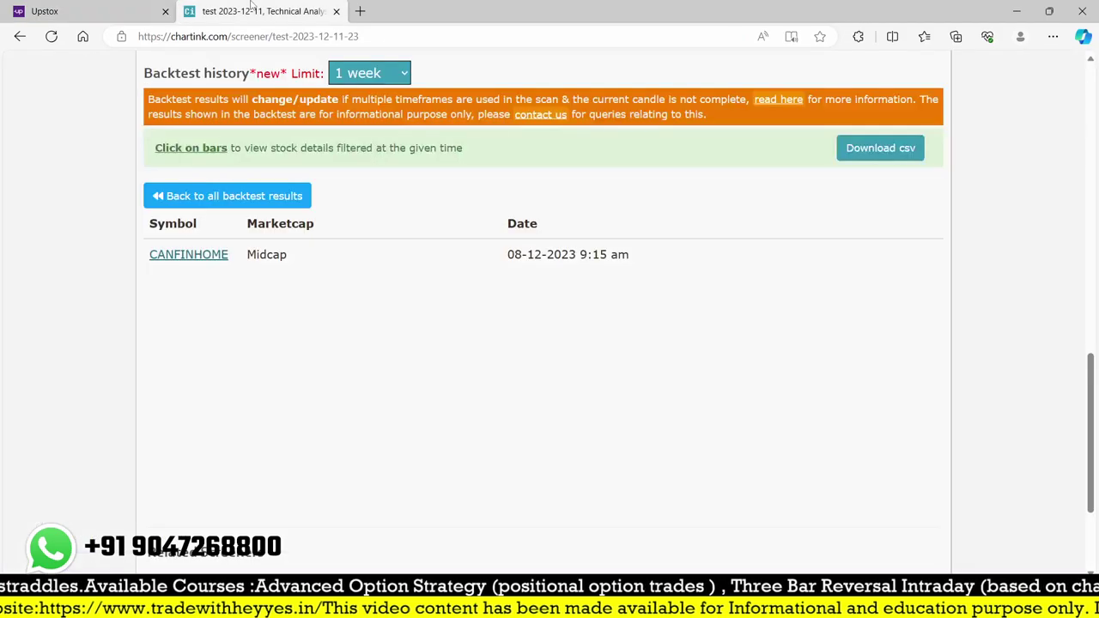
left_click(221, 196)
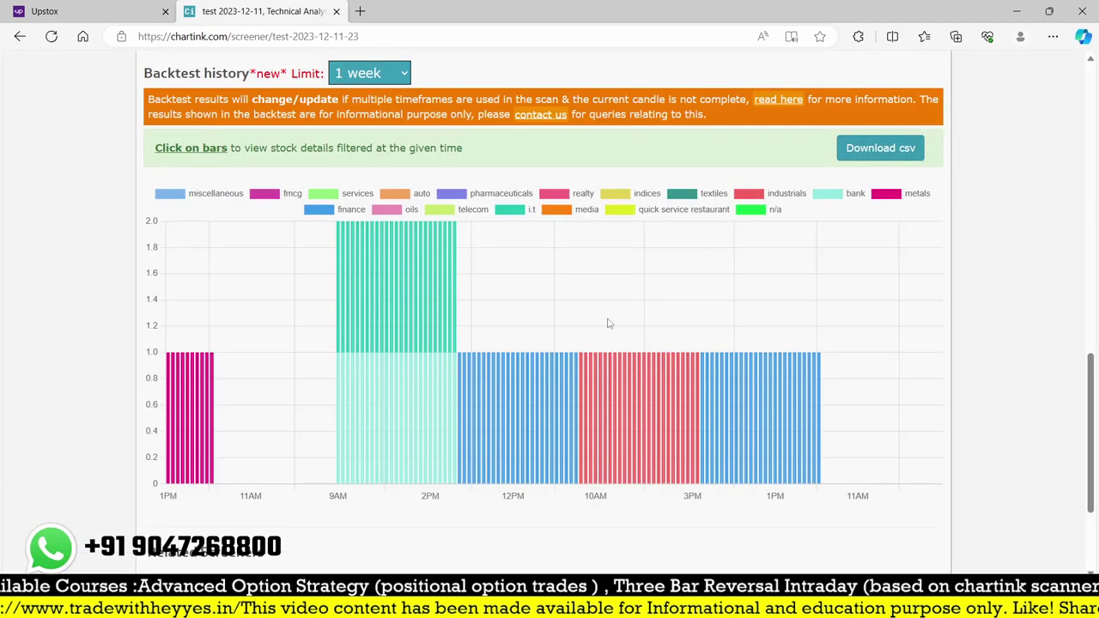
left_click(662, 404)
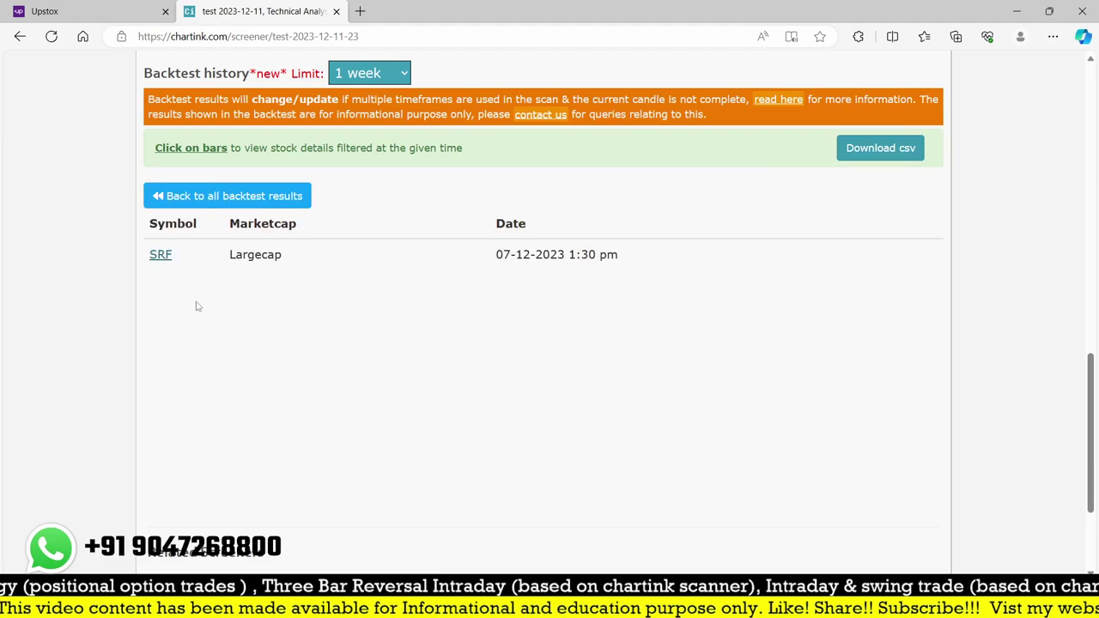
Switch to the Upstox chart, load the SRF symbol, and recheck its backtest date in Chartink
left_click(52, 11)
type("sr")
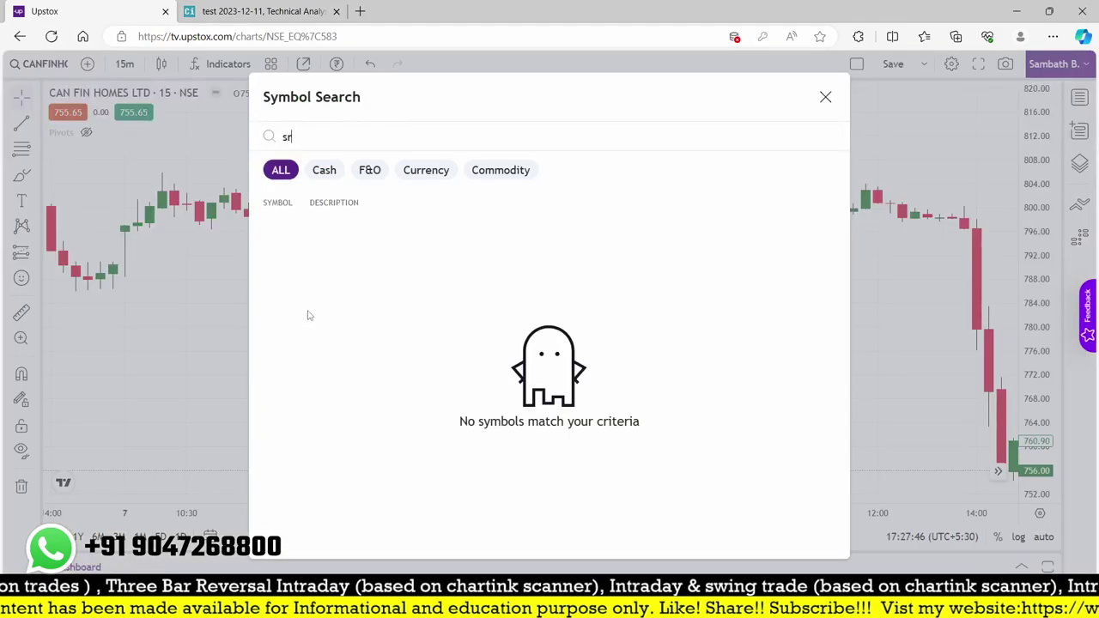
type("f")
left_click(271, 227)
left_click(252, 12)
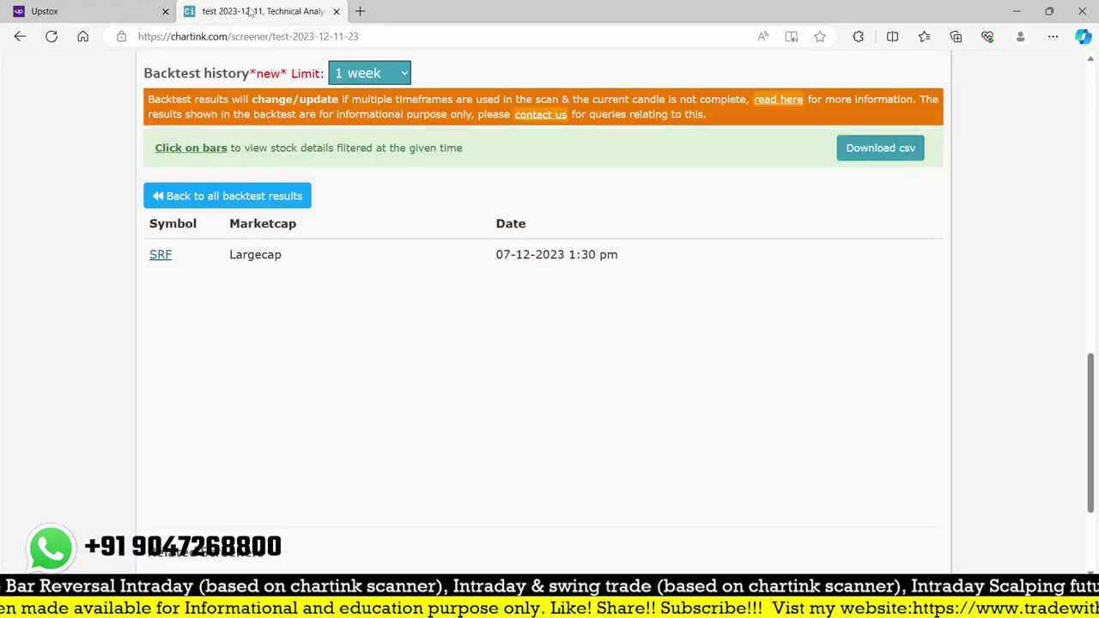
left_click(45, 12)
Examine SRF's 15-minute candles around 7 December with the price scale fitted automatically
scroll(615, 358, "up", 3)
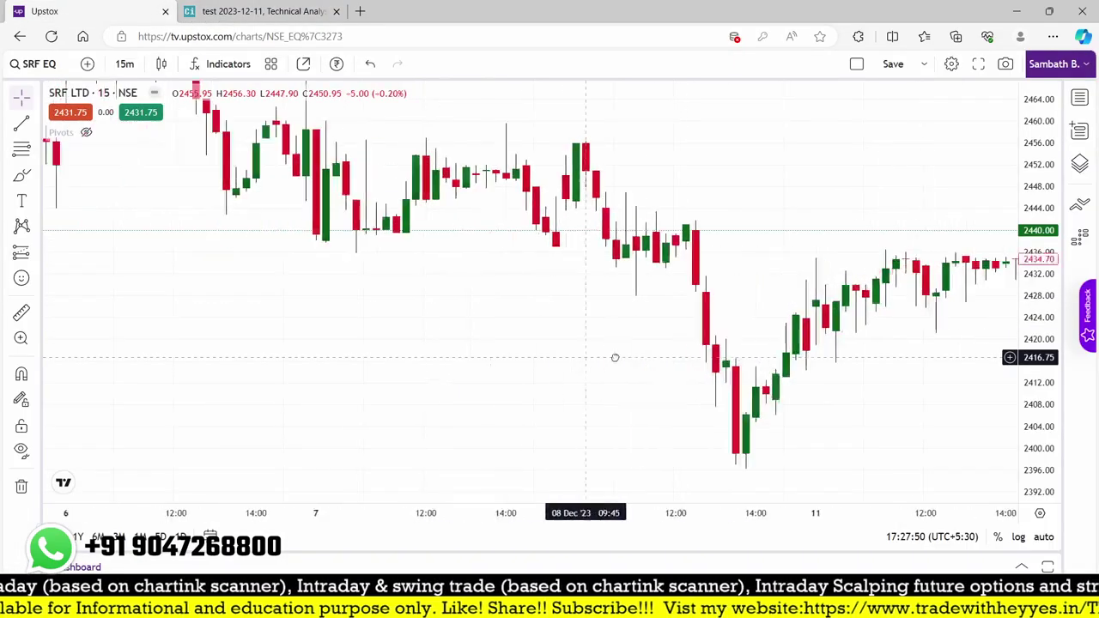
left_click_drag(615, 358, 864, 397)
scroll(609, 335, "down", 3)
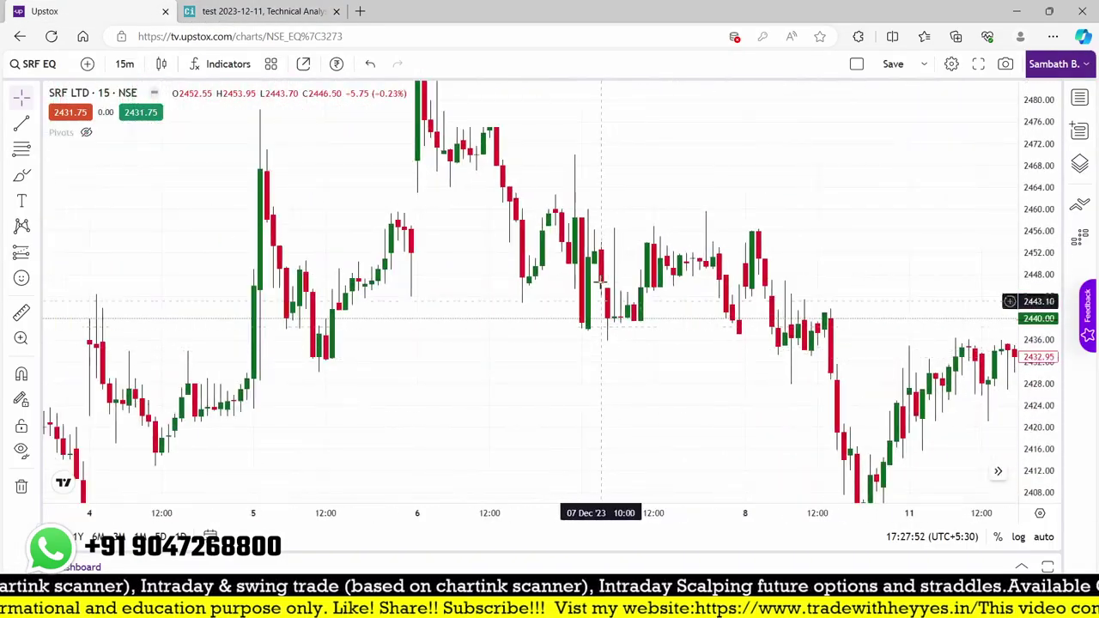
scroll(605, 344, "down", 3)
scroll(859, 282, "down", 2)
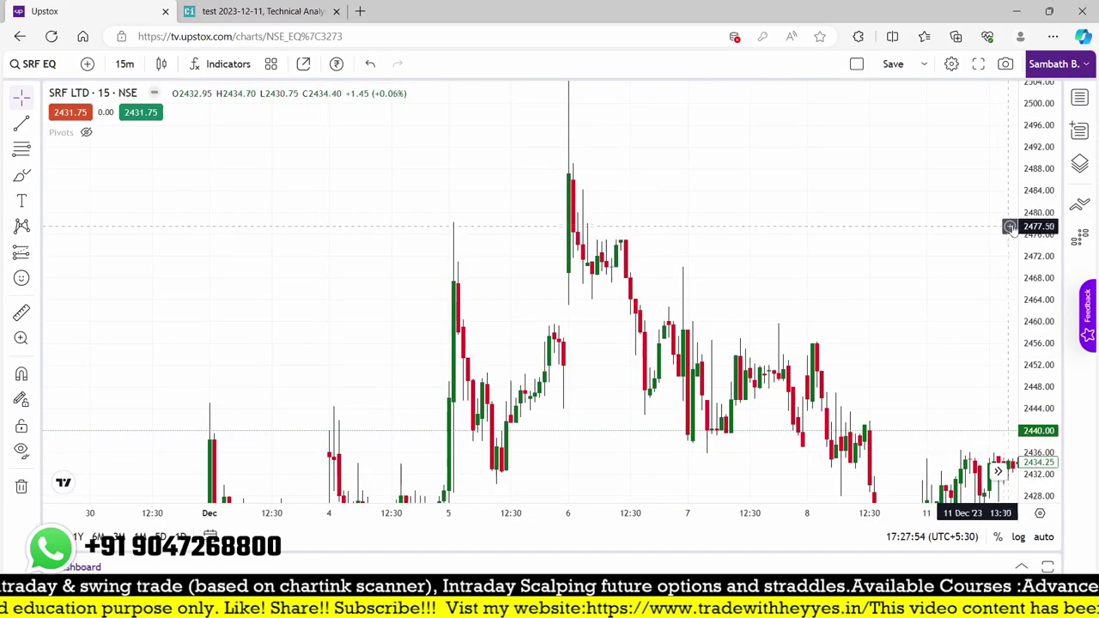
double_click(1039, 185)
scroll(899, 321, "up", 3)
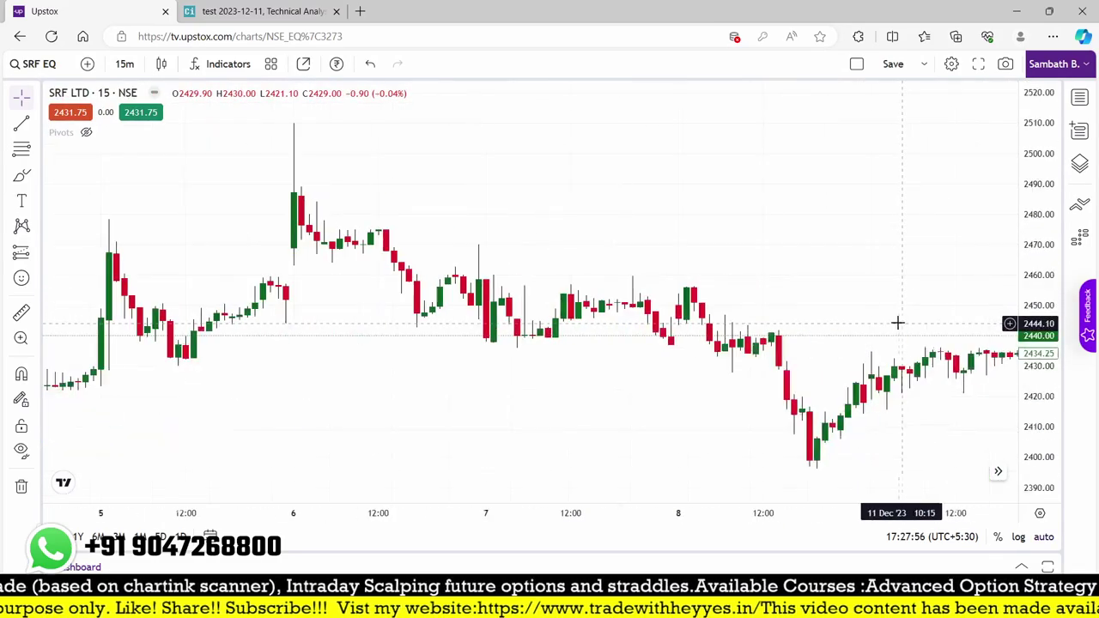
left_click_drag(913, 324, 751, 299)
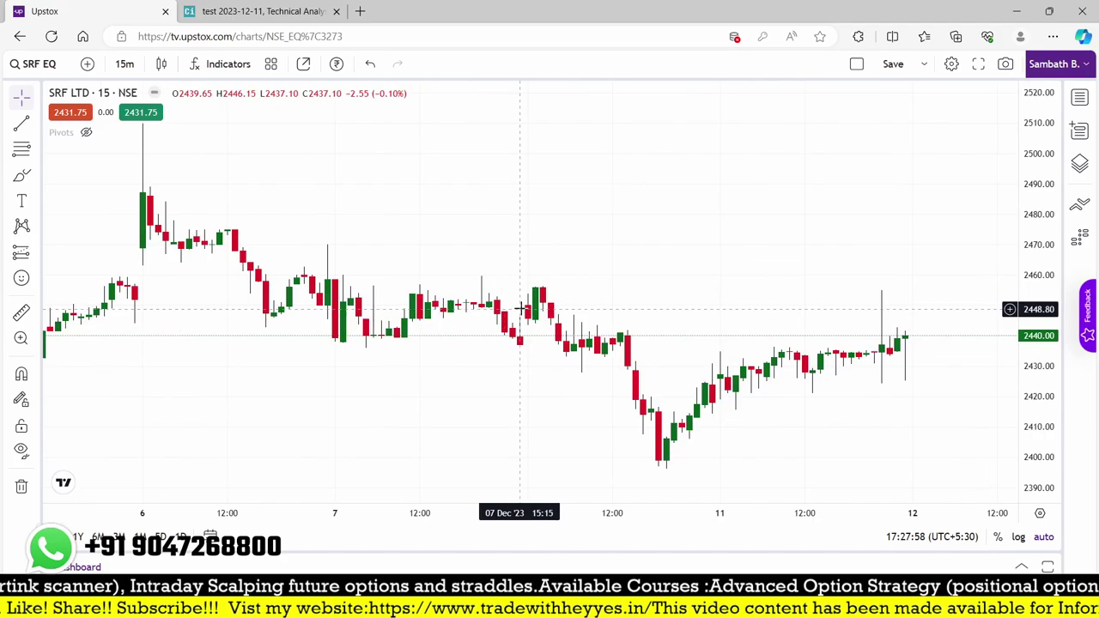
Compare SRF's backtest entry in Chartink with the first 7 December candles and the price movement following them on the Upstox chart
scroll(529, 314, "up", 4)
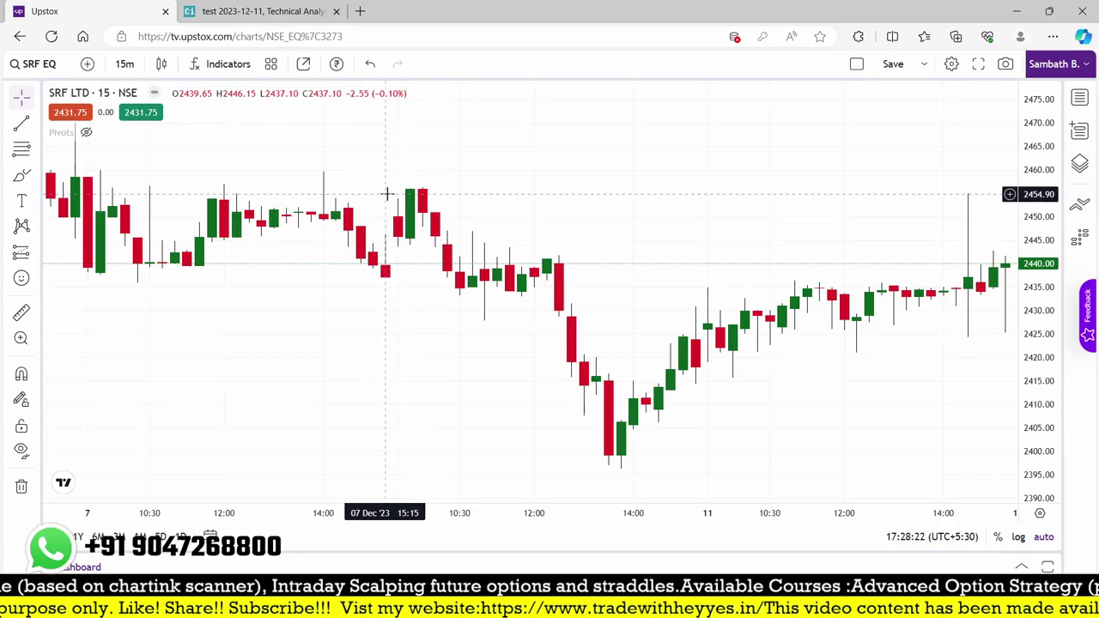
scroll(555, 283, "down", 1)
scroll(556, 283, "down", 2)
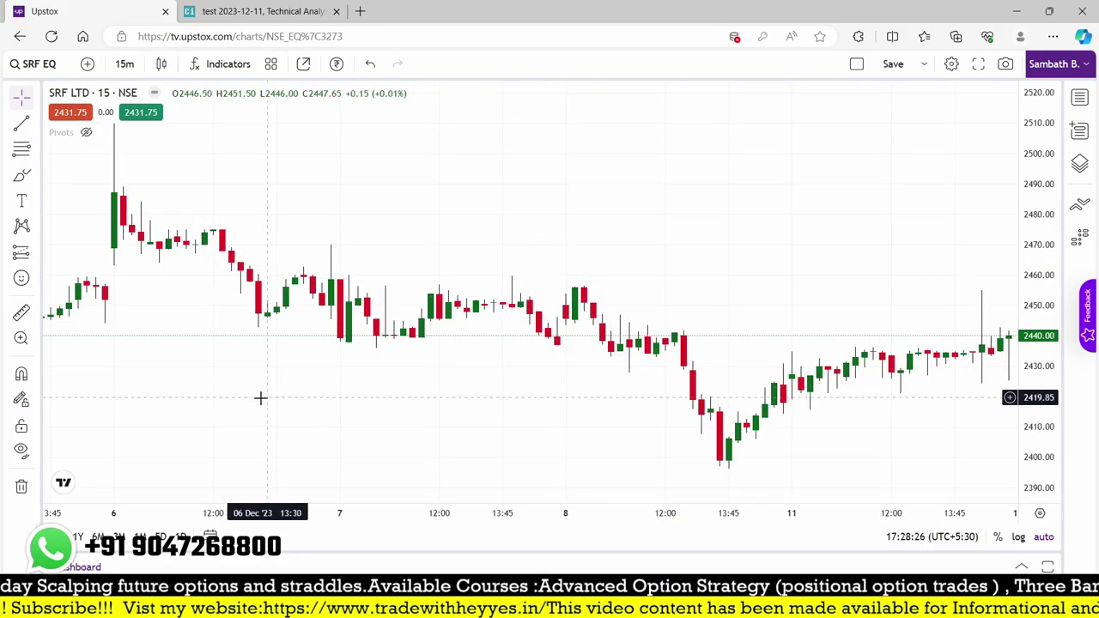
left_click_drag(260, 398, 363, 392)
left_click(221, 11)
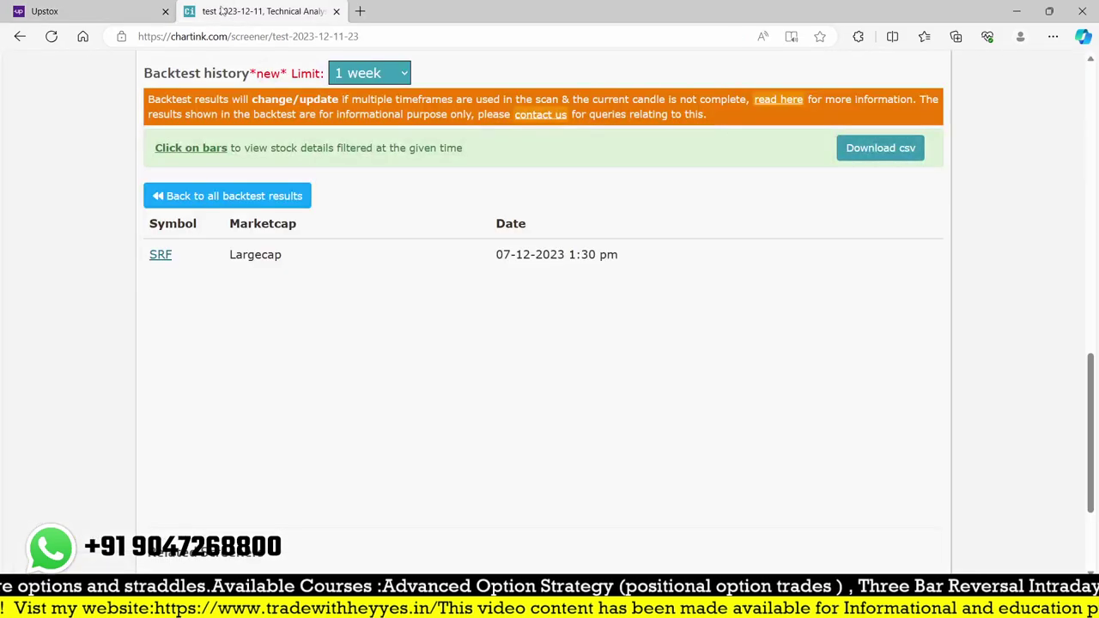
left_click(86, 10)
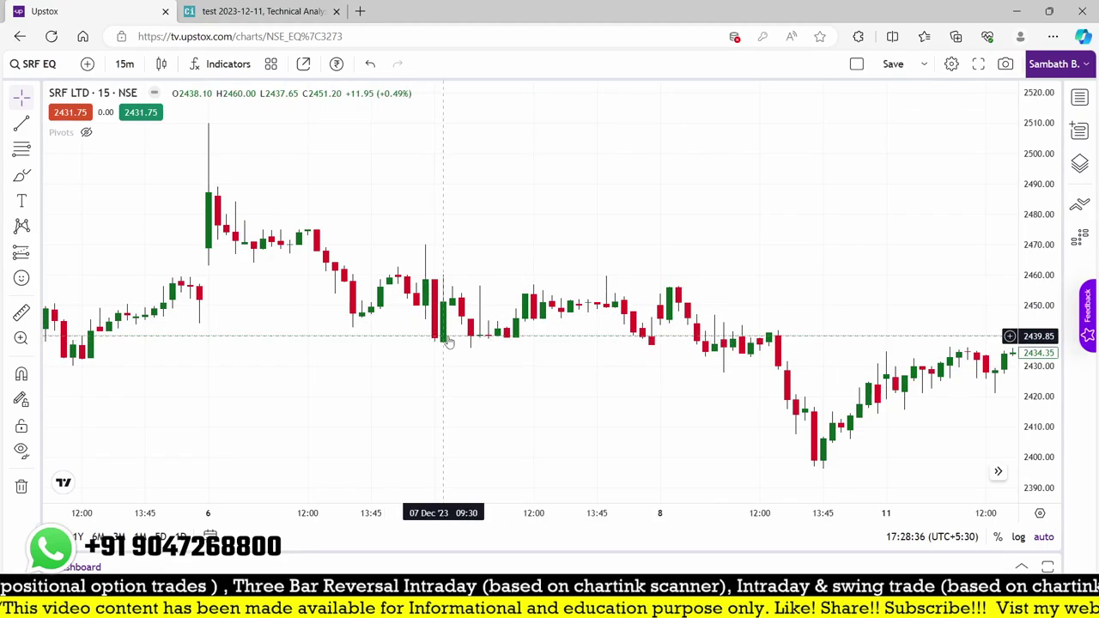
scroll(413, 363, "up", 1)
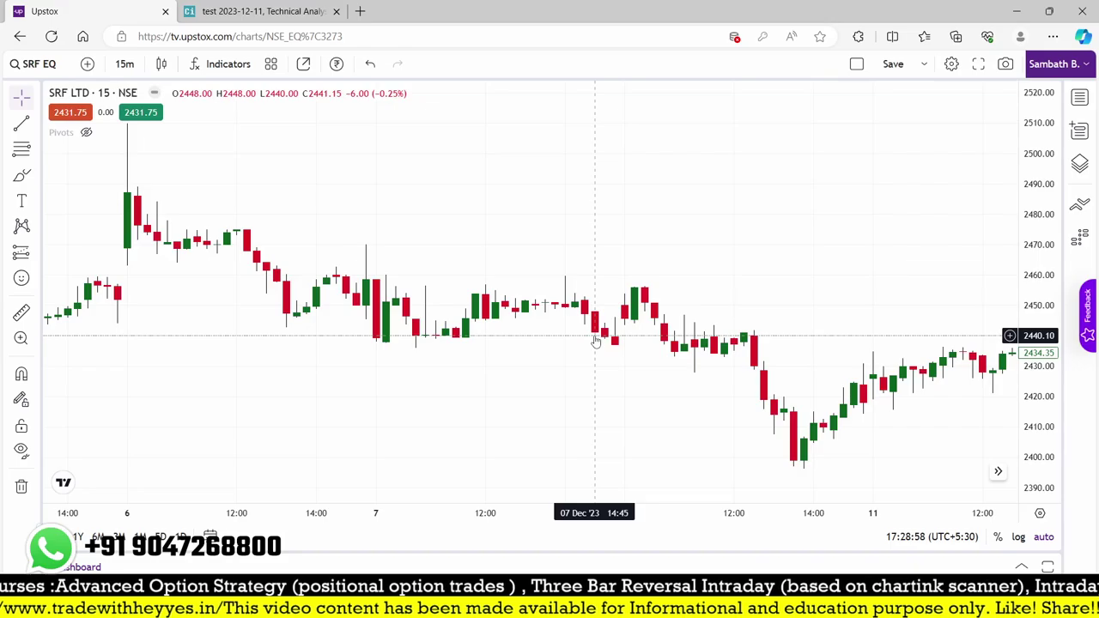
left_click(216, 13)
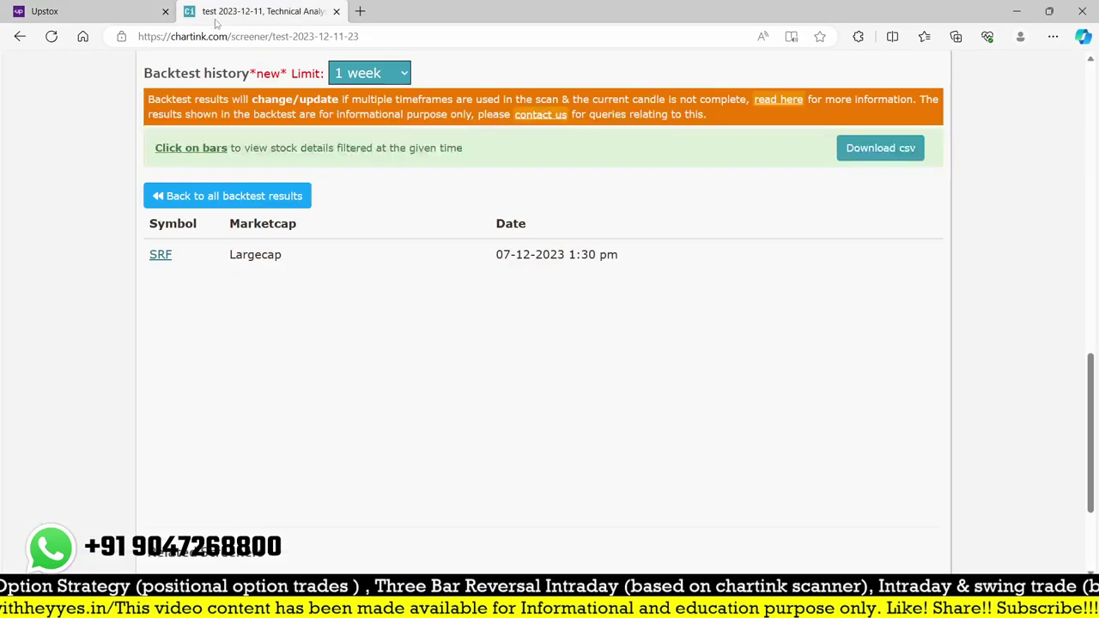
left_click(183, 210)
left_click(530, 444)
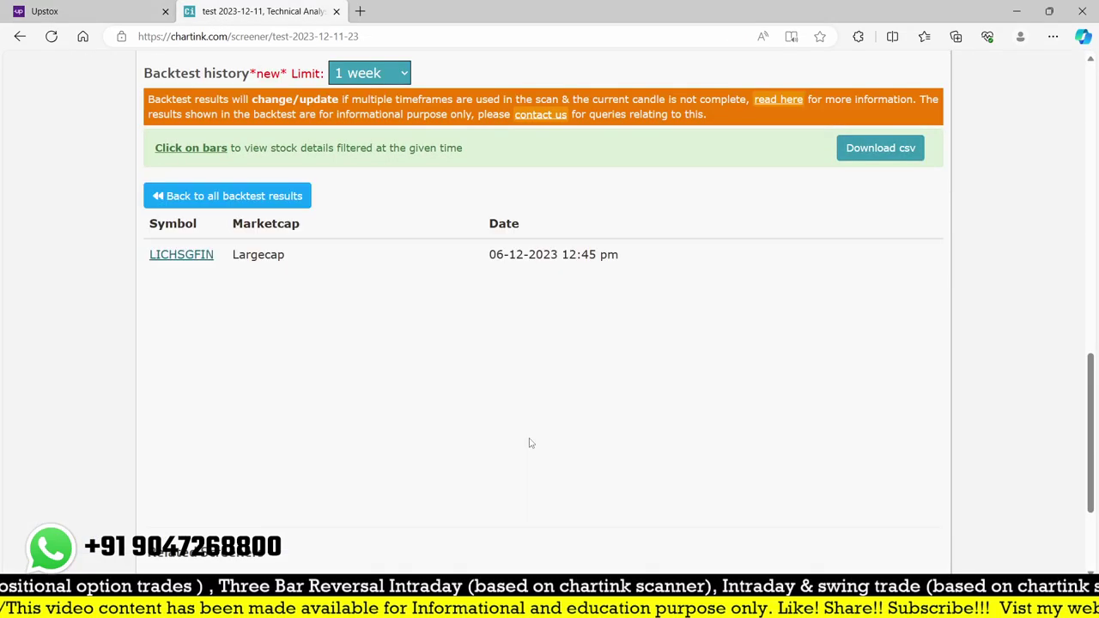
Switch to the Upstox chart and load the LICHSGFIN symbol
left_click(125, 9)
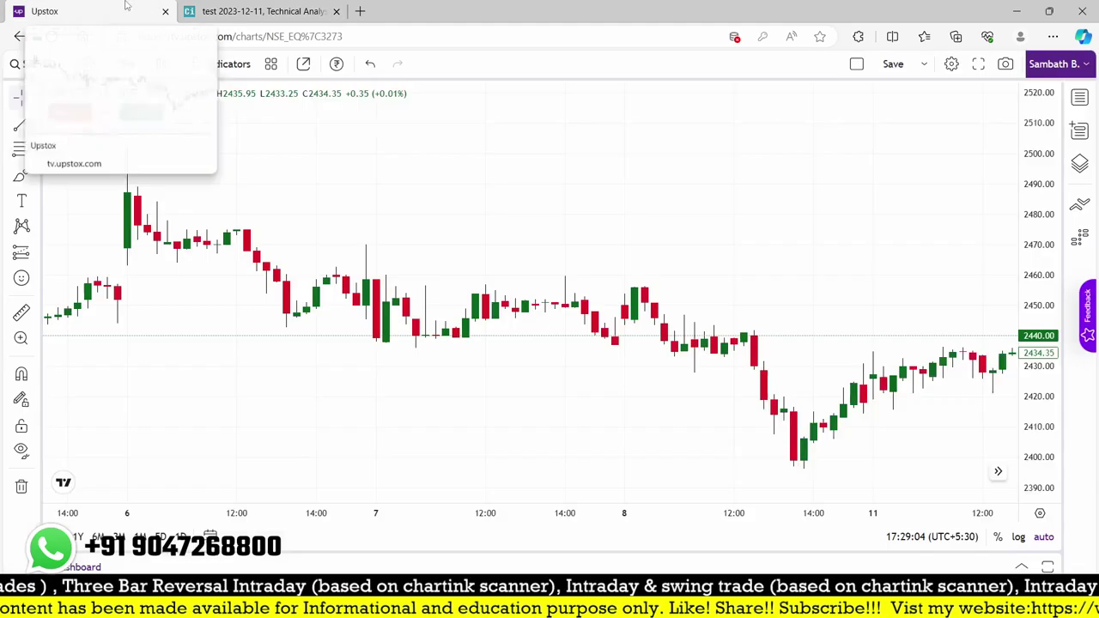
type("lic")
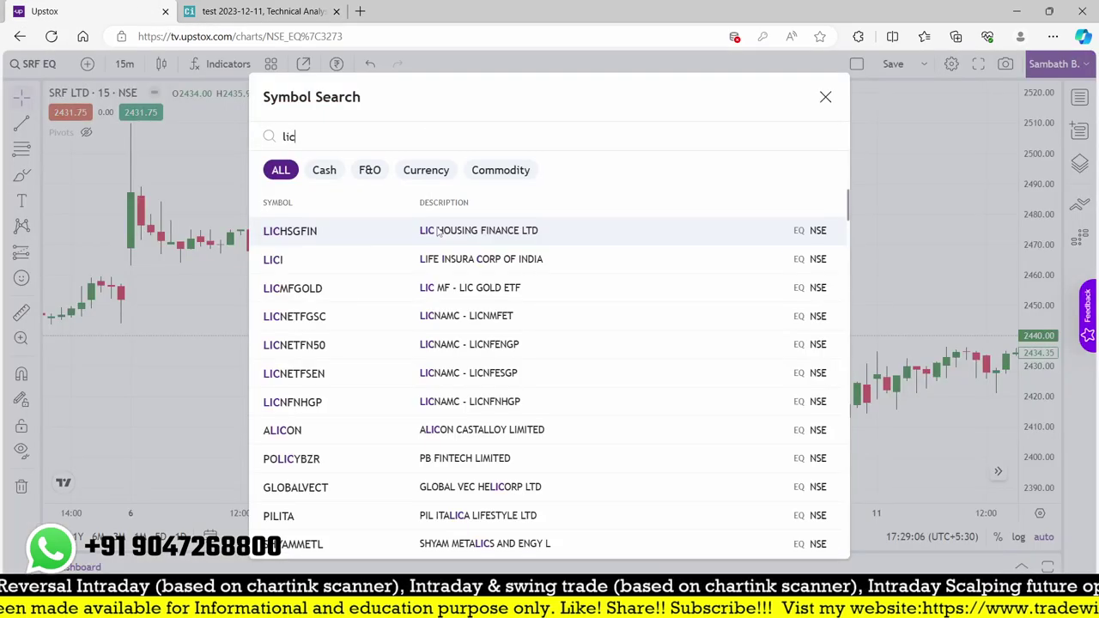
type("hsgfin")
key("Return")
Examine LICHSGFIN's 15-minute candles around 6 December and in the preceding sessions
scroll(550, 274, "left", 5)
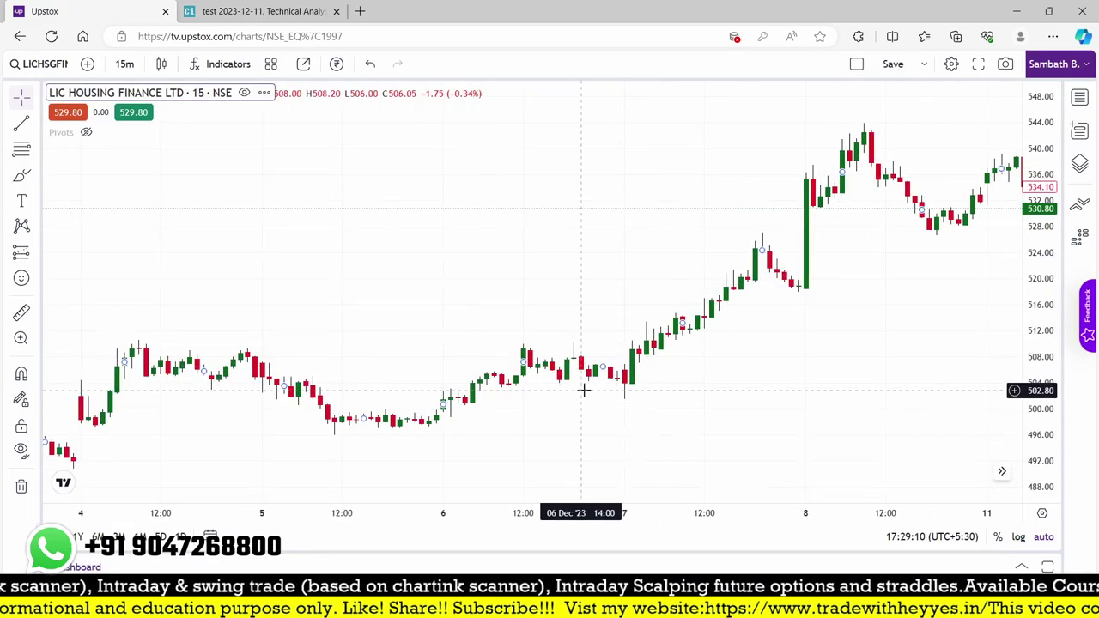
scroll(515, 404, "up", 2)
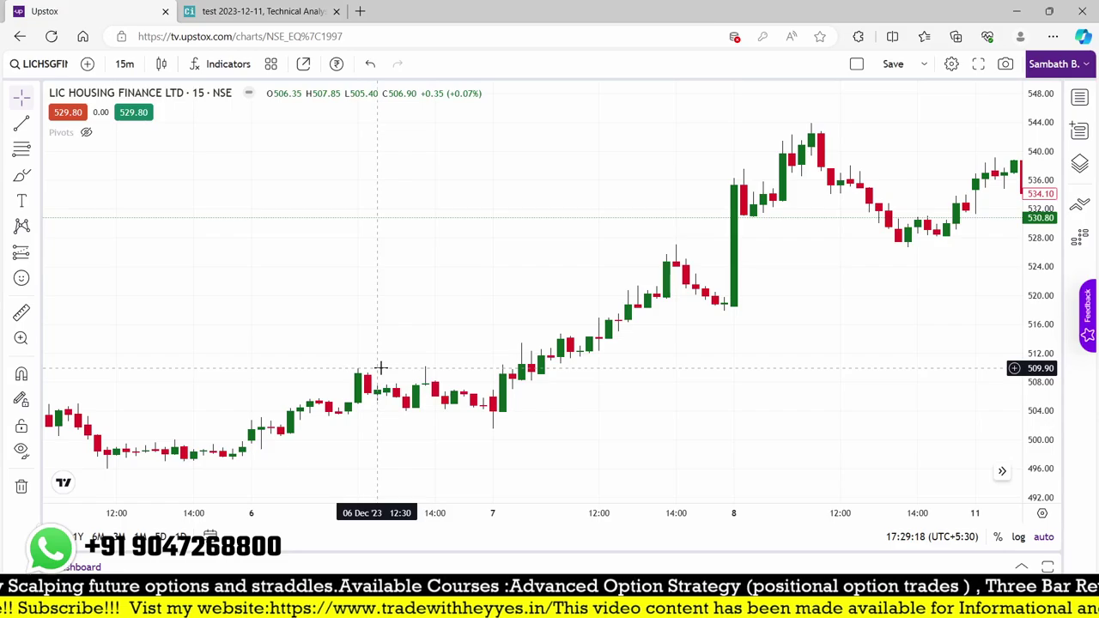
scroll(378, 374, "down", 2)
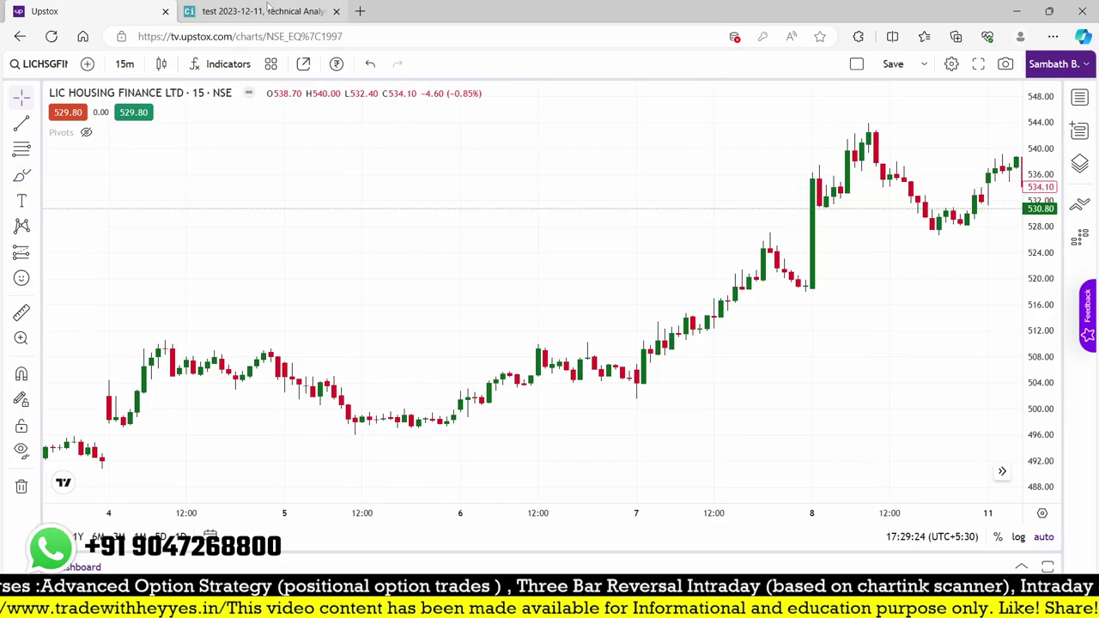
left_click_drag(284, 201, 270, 218)
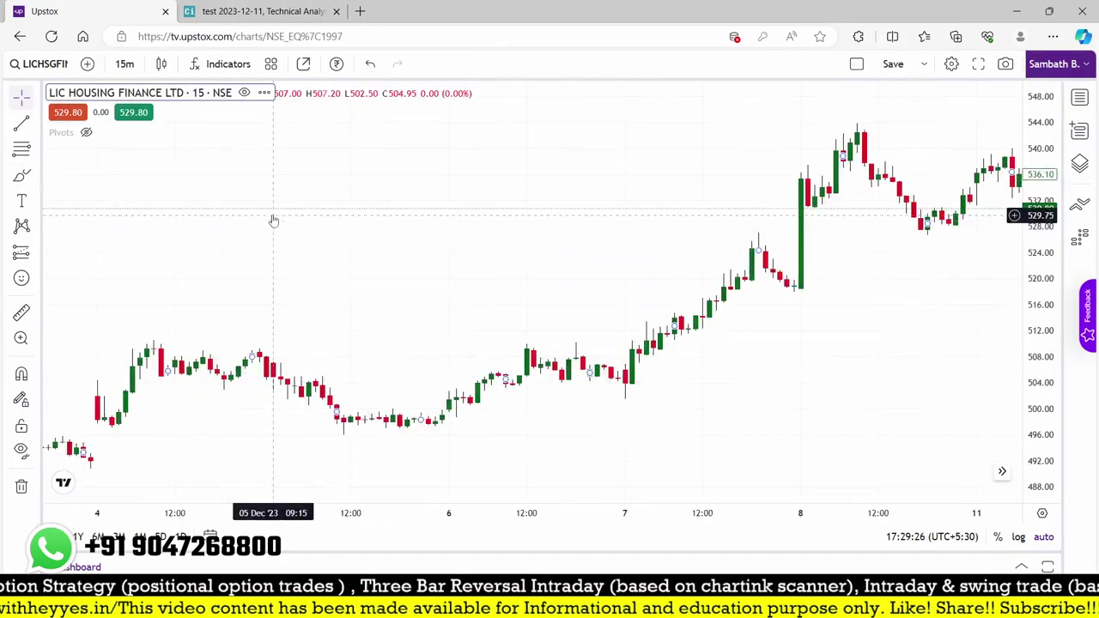
scroll(360, 275, "left", 3)
scroll(447, 361, "left", 3)
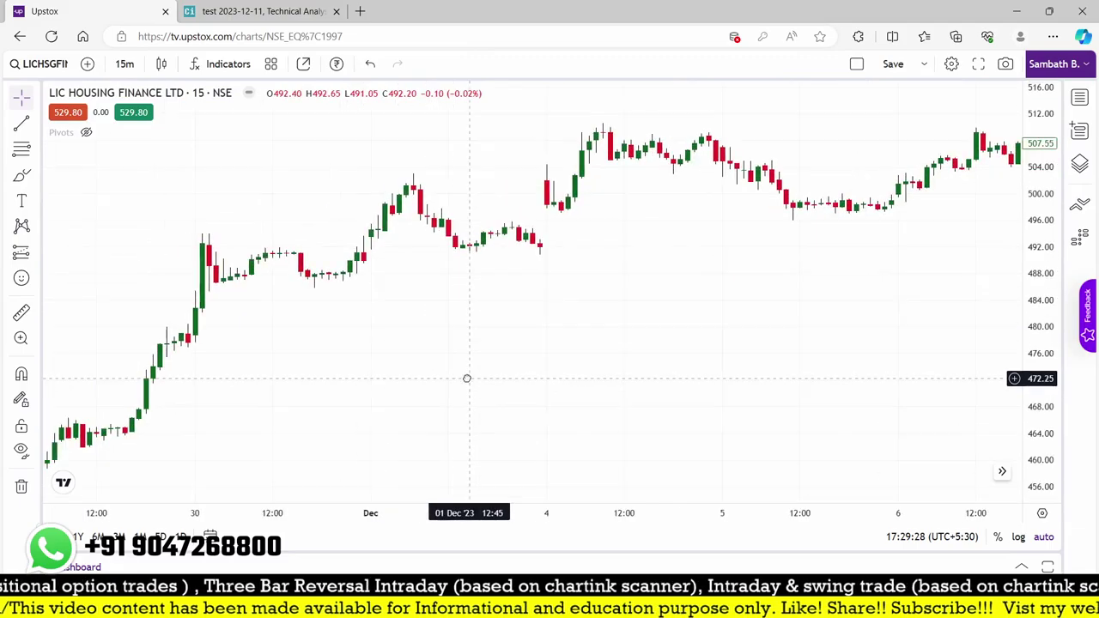
scroll(533, 353, "left", 3)
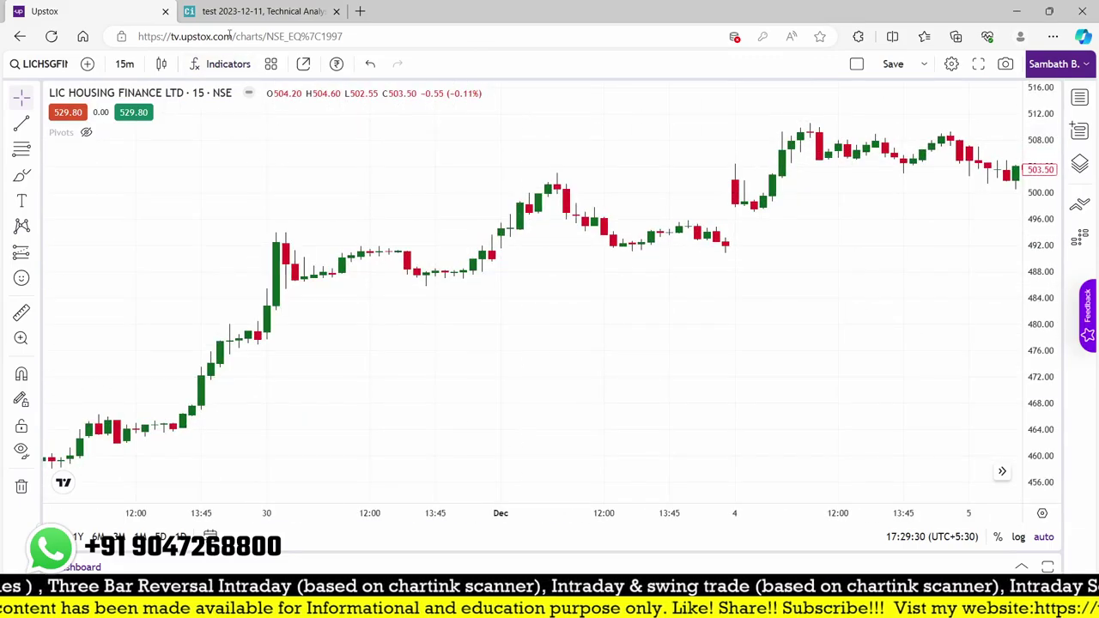
Return to the Chartink scan and set the High filter's first candle offset to 0 (Latest candle)
left_click(258, 11)
scroll(316, 163, "up", 10)
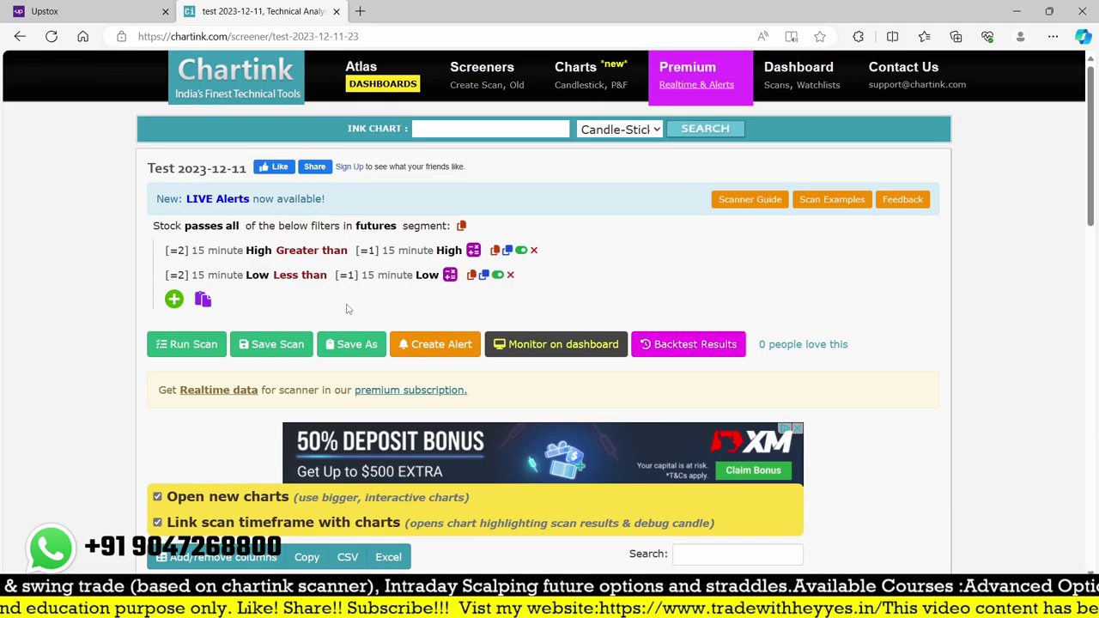
left_click(173, 250)
left_click(239, 237)
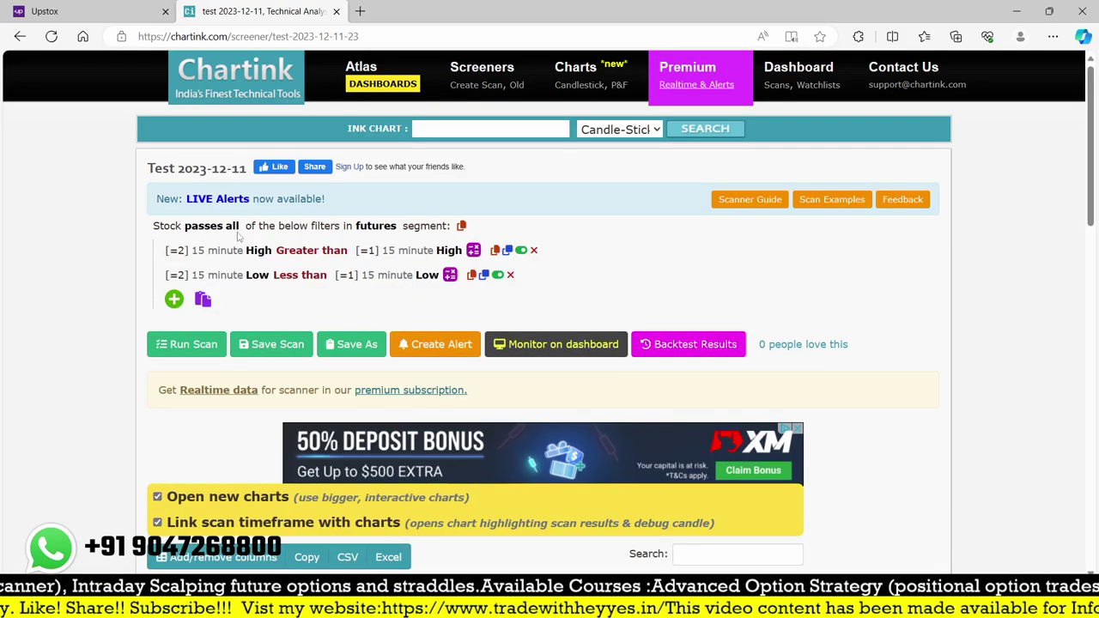
left_click(174, 253)
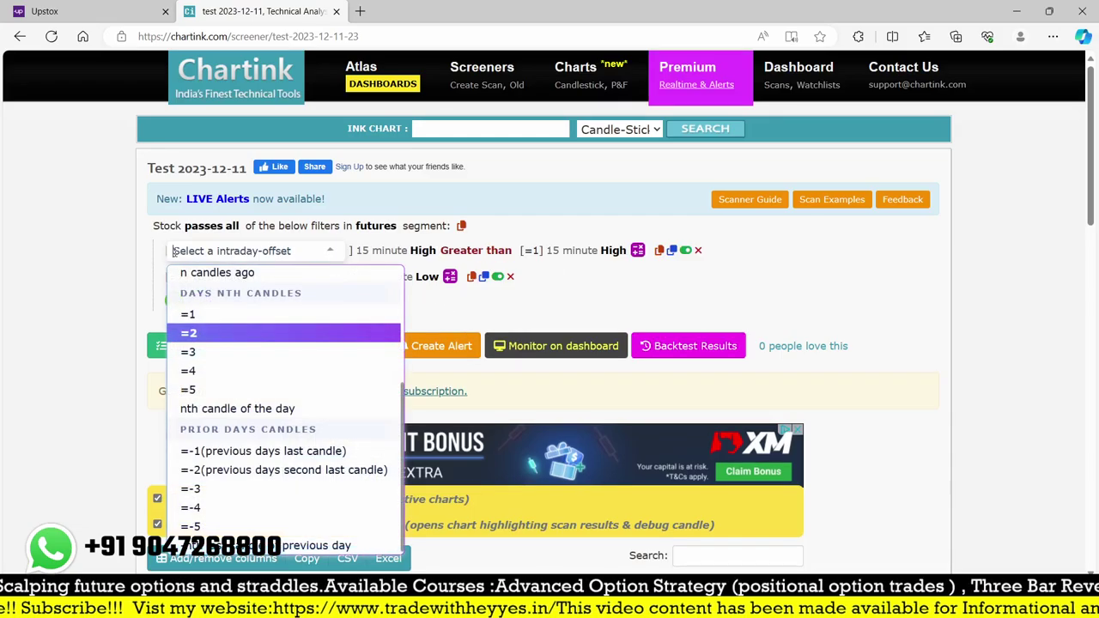
scroll(197, 384, "up", 3)
scroll(197, 383, "up", 2)
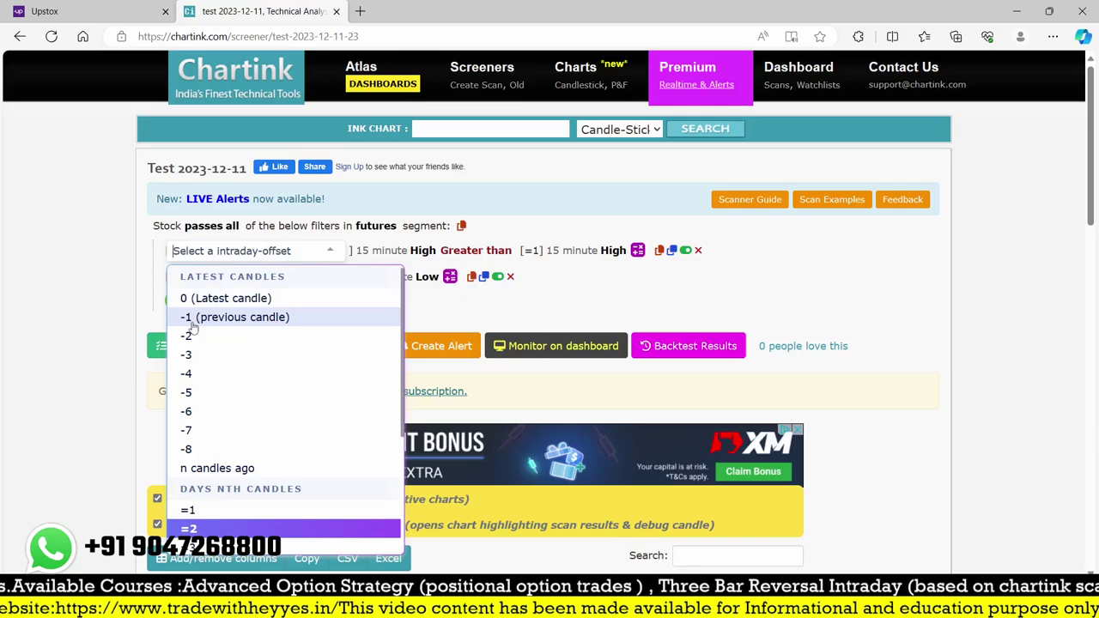
left_click(204, 298)
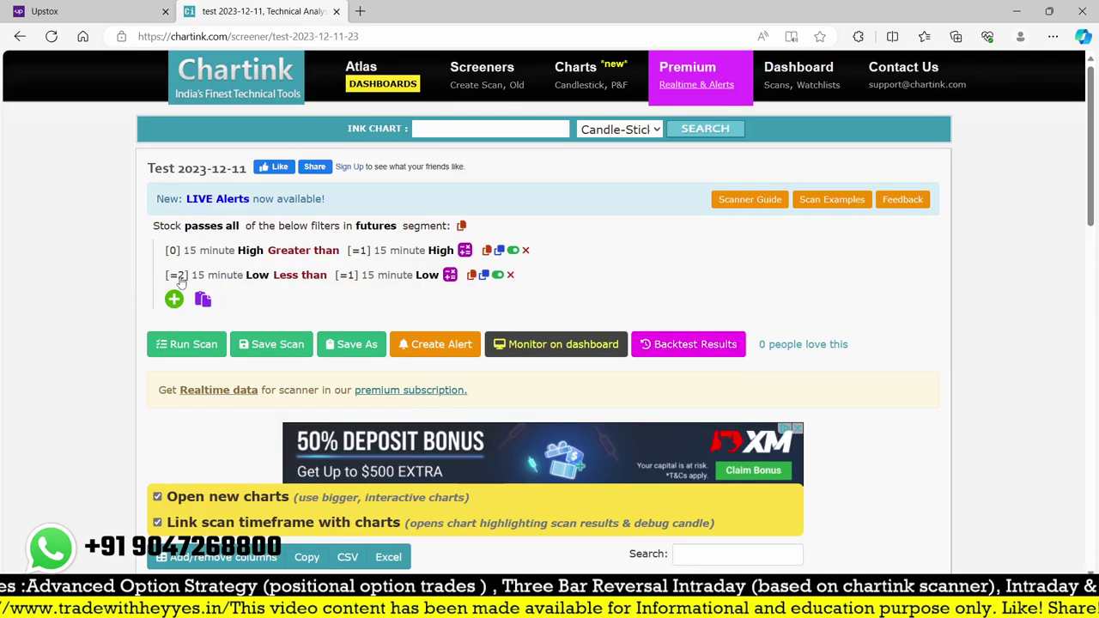
Set the Low filter's first candle offset to 0 (Latest candle)
left_click(178, 280)
scroll(211, 338, "up", 5)
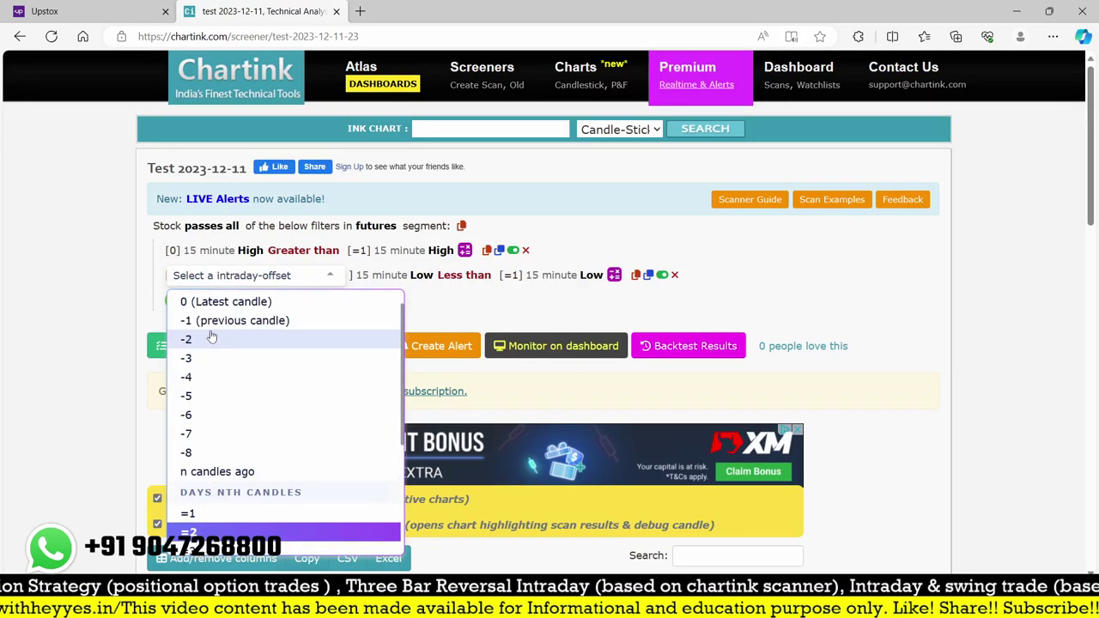
left_click(214, 303)
Set the comparison candle offset of both the High and Low filters to -1 (previous candle)
left_click(359, 251)
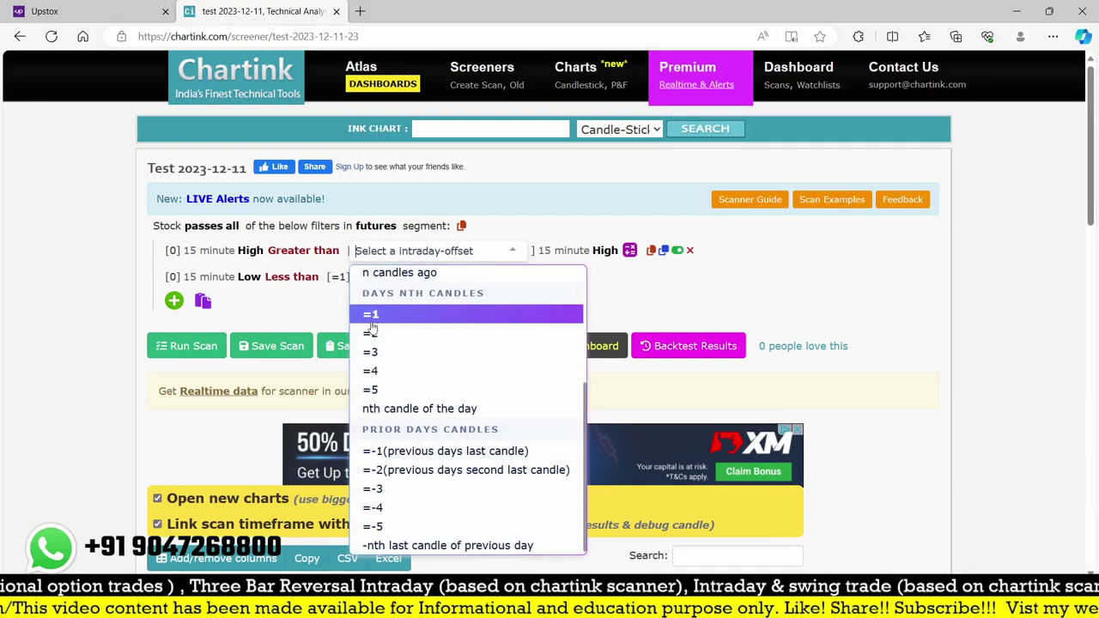
scroll(381, 313, "up", 5)
left_click(378, 316)
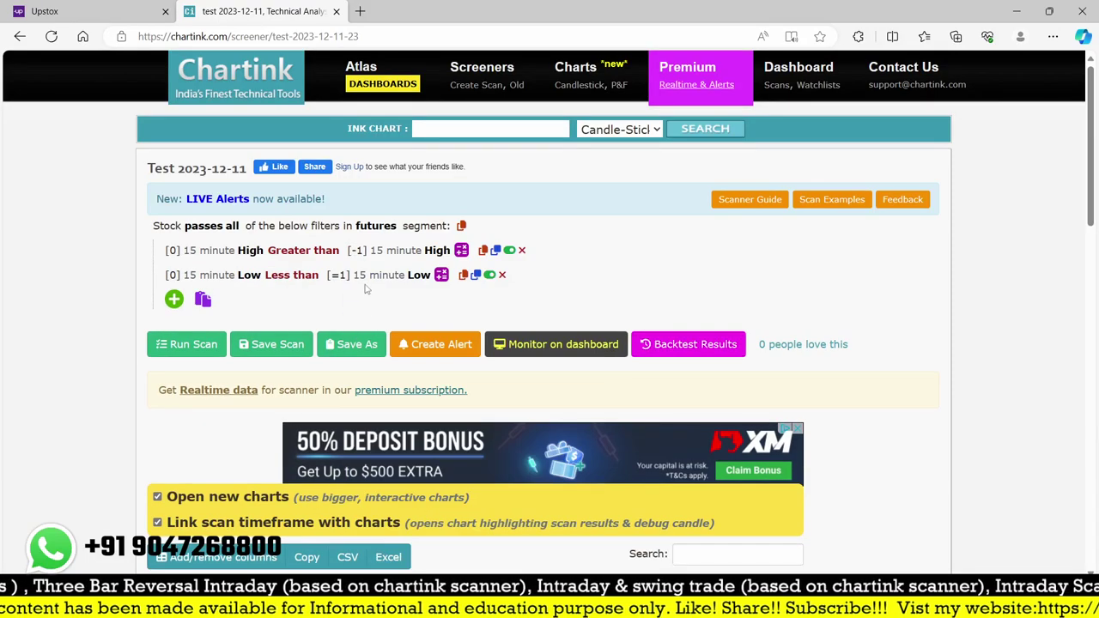
left_click(344, 276)
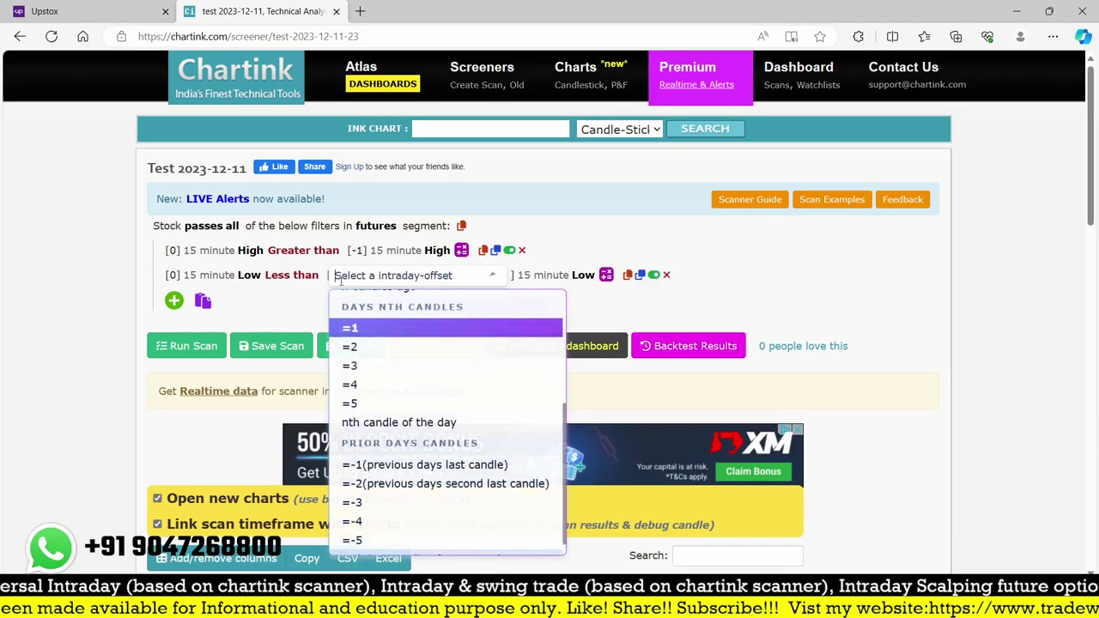
scroll(357, 329, "up", 3)
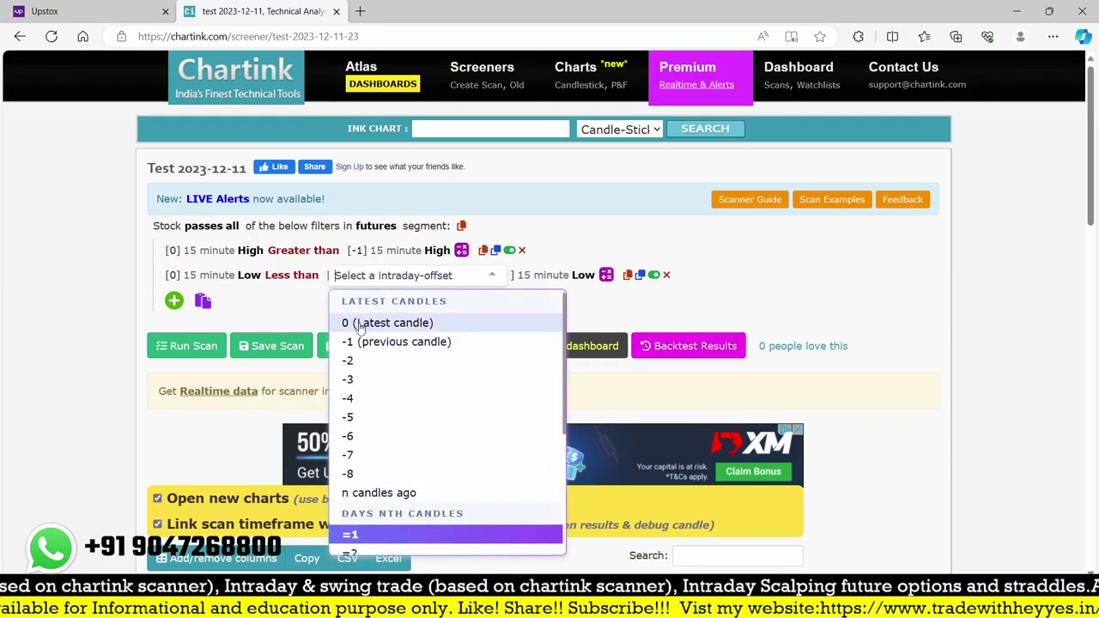
left_click(355, 344)
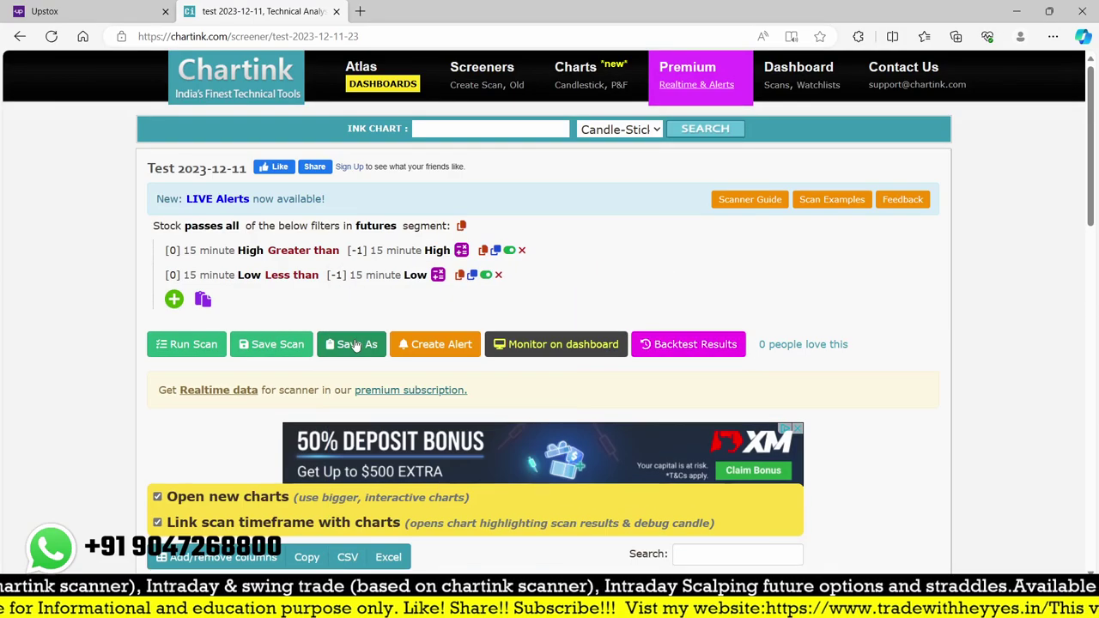
Run the scan and open the backtested stocks for 11 December 2023 at 2:15 pm
left_click(191, 346)
scroll(550, 323, "down", 10)
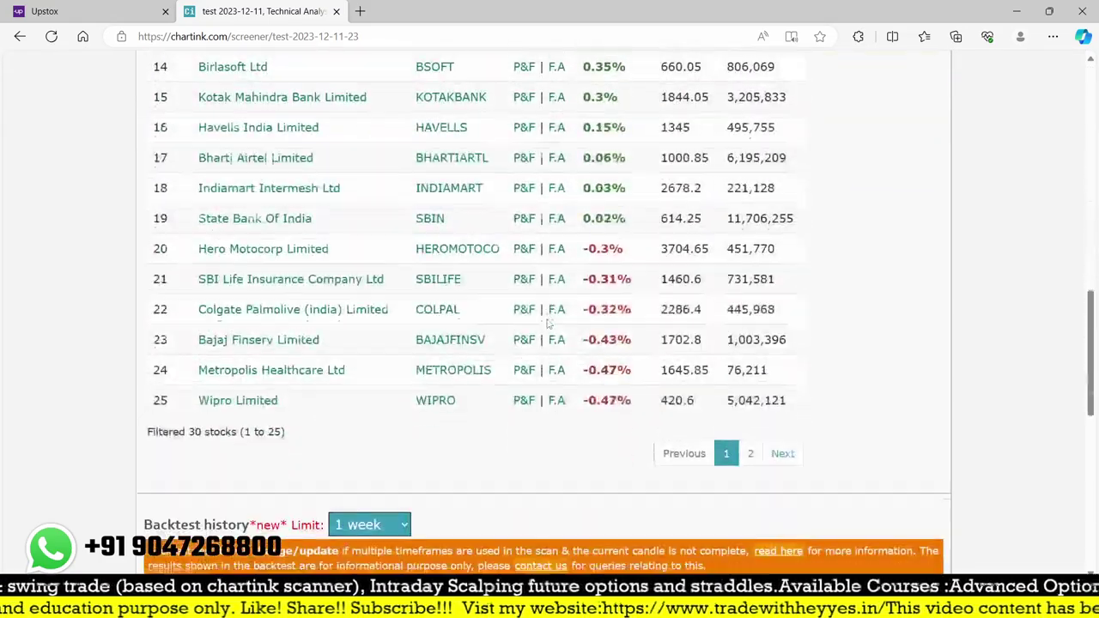
scroll(550, 323, "down", 7)
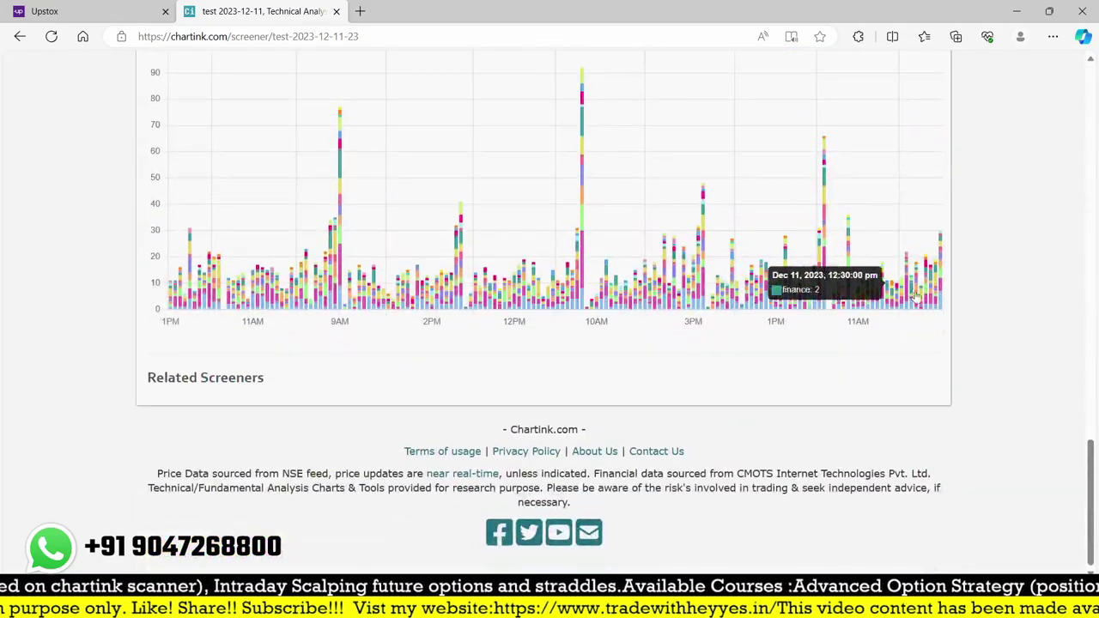
left_click(907, 314)
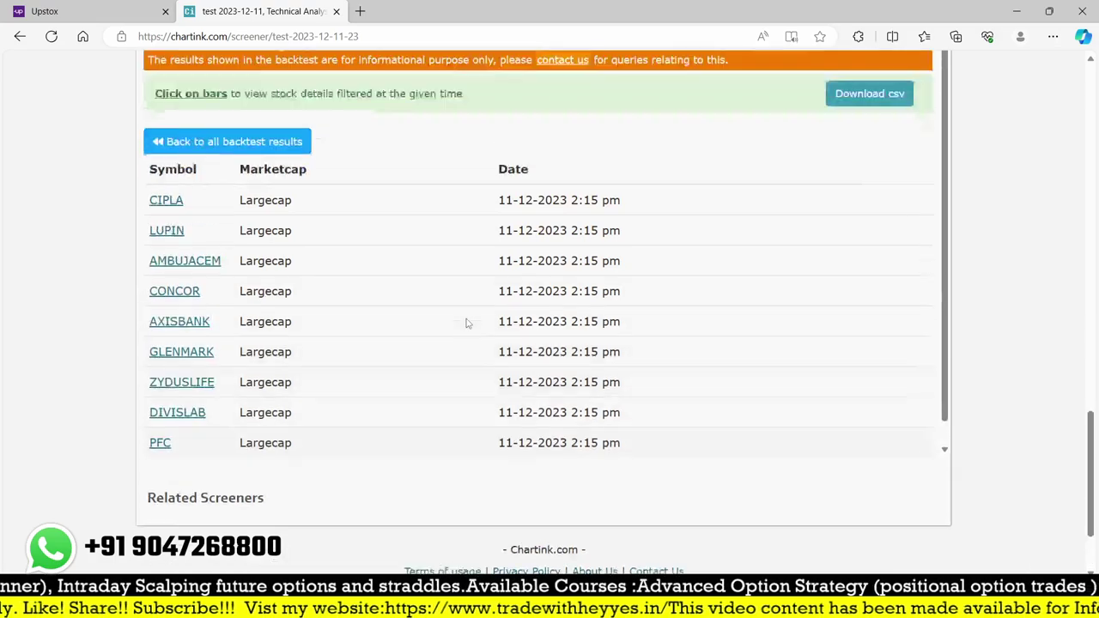
scroll(467, 323, "up", 1)
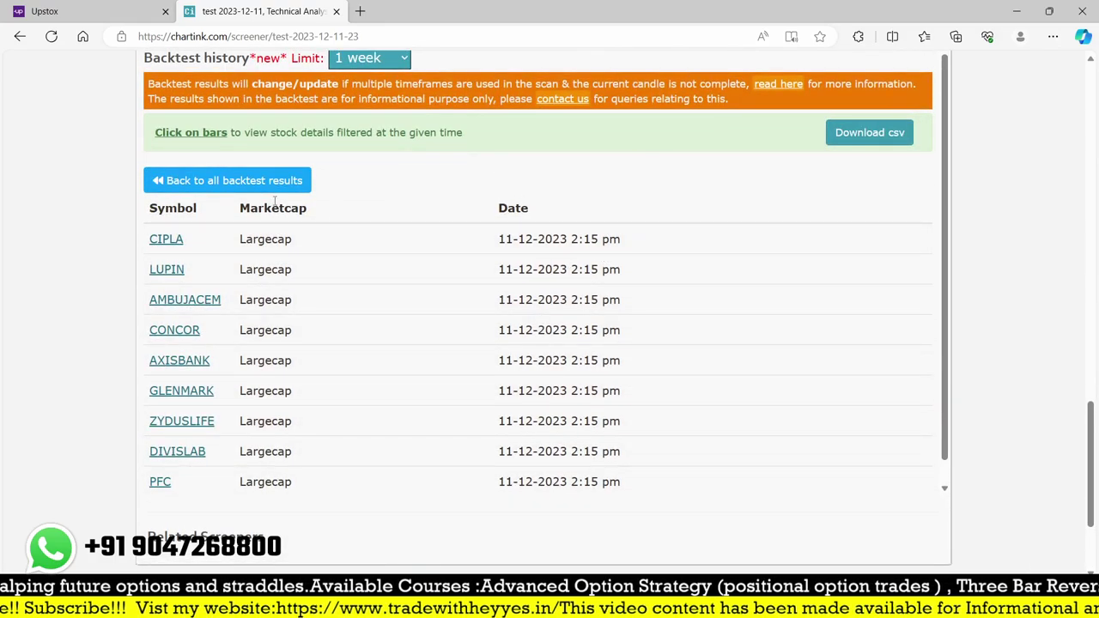
Return to all backtest results and open the stocks for 11 December 2023 at 9:45 am
left_click(257, 182)
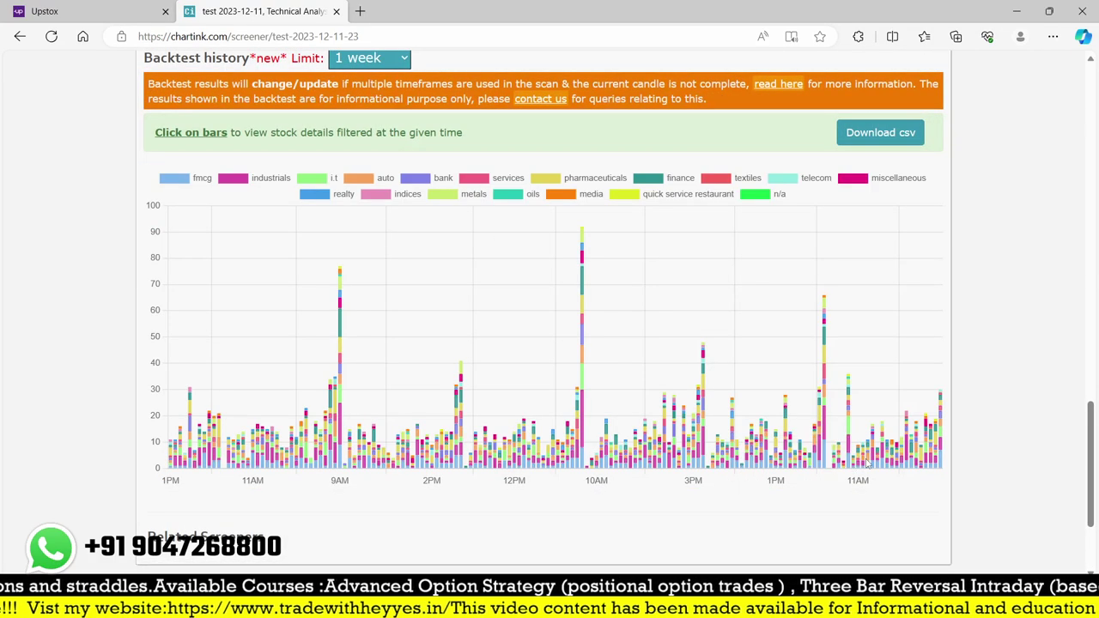
mouse_move(836, 466)
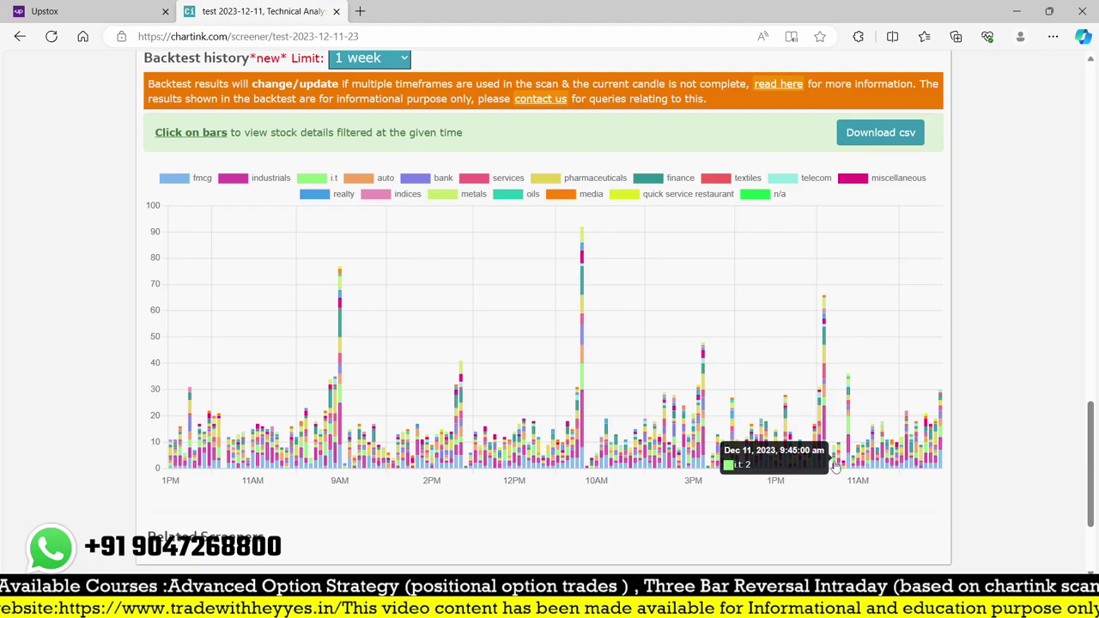
left_click(835, 467)
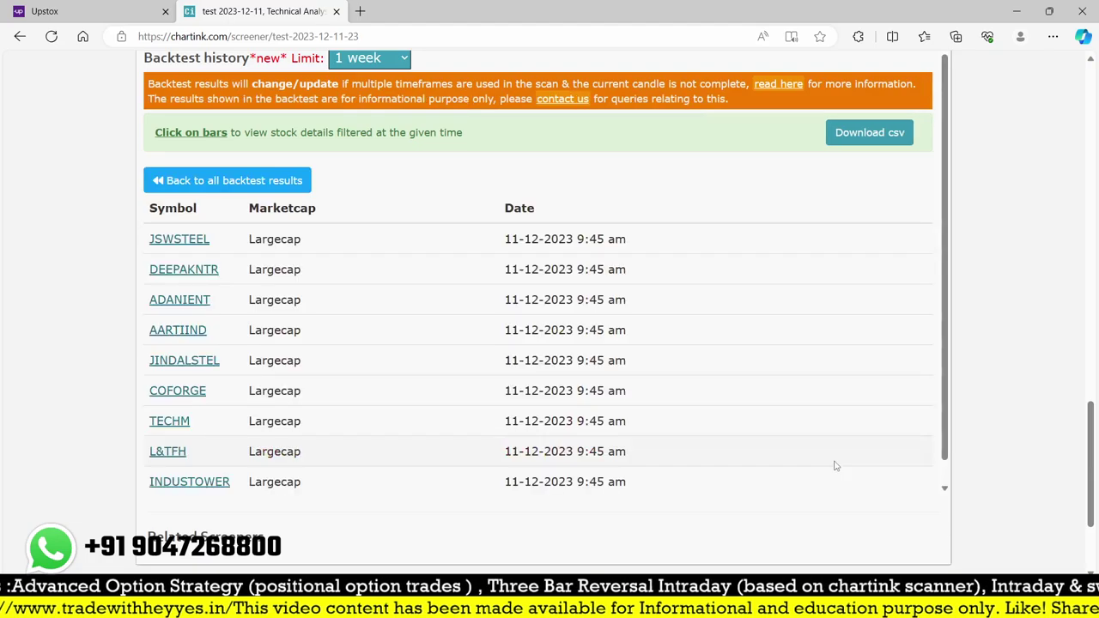
Switch to the Upstox chart and load ADANIENT to check its 15-minute candles on 11 December
left_click(94, 12)
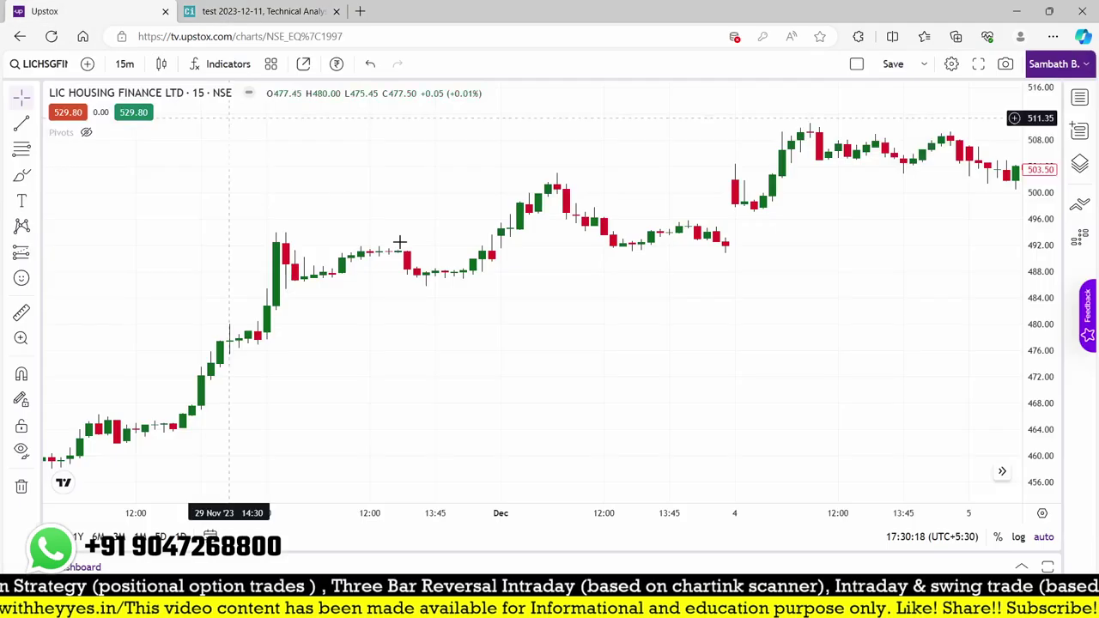
type("ada")
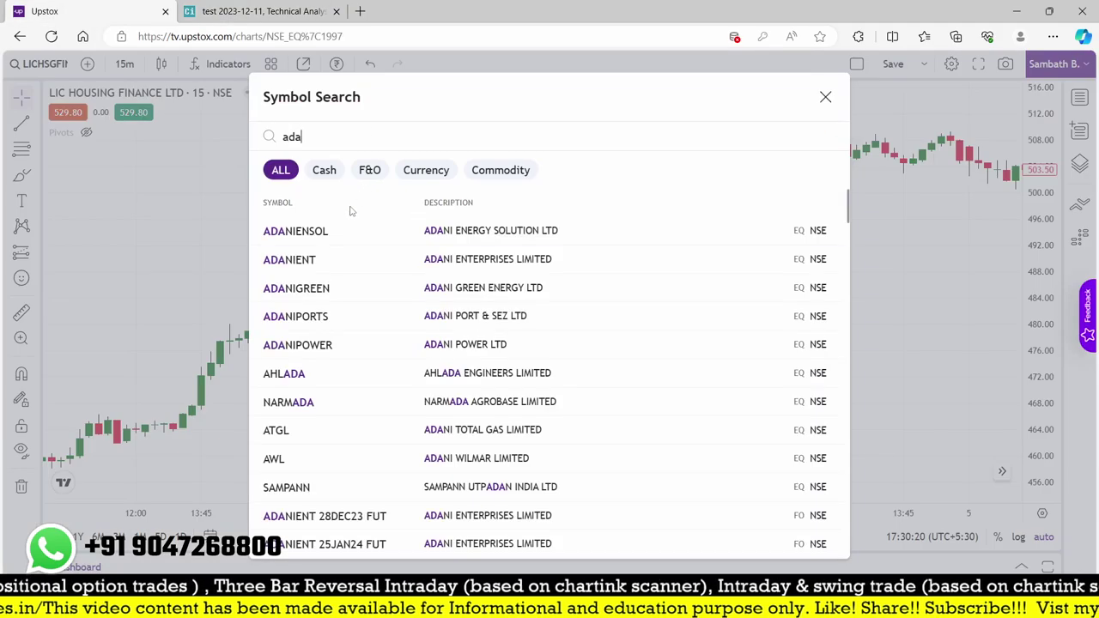
left_click(337, 258)
scroll(785, 429, "down", 2)
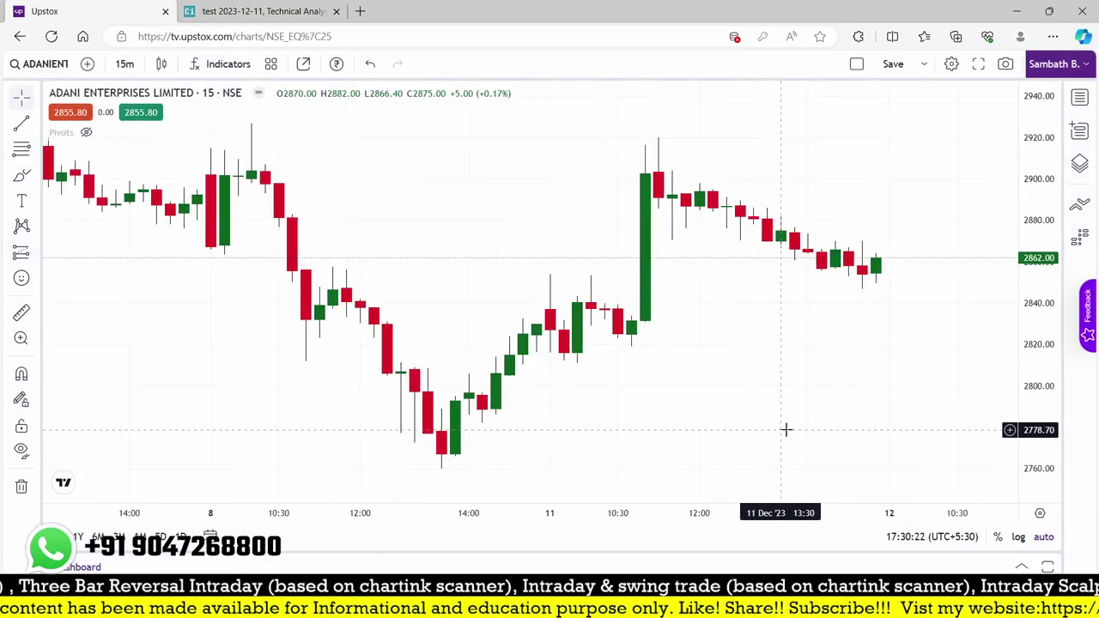
left_click(224, 11)
left_click(114, 11)
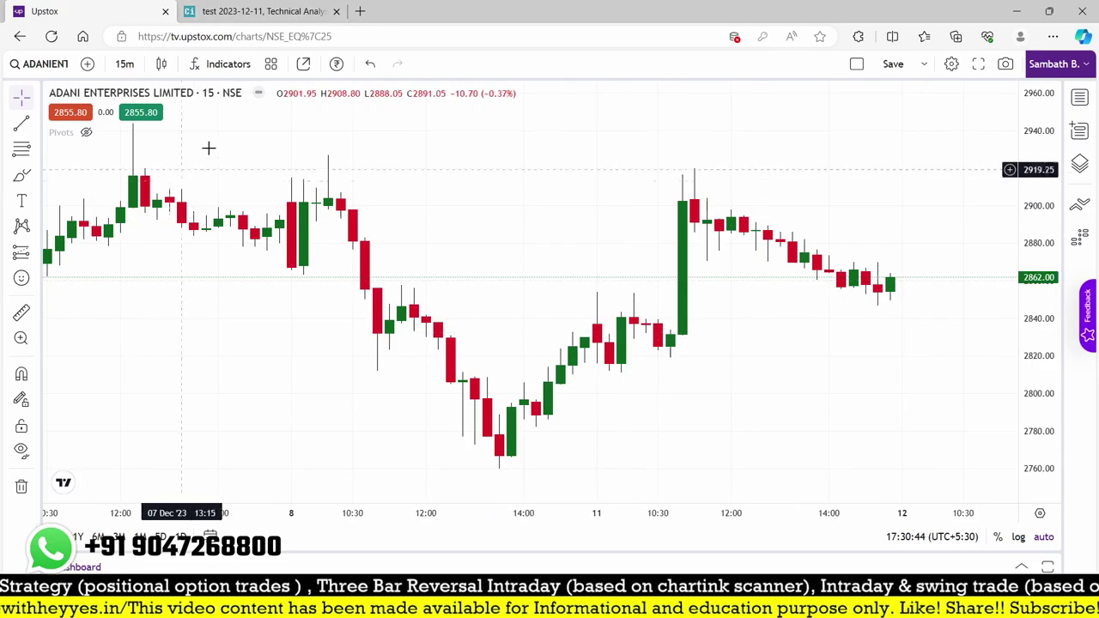
Return to the Chartink scan and add a third filter based on Low
left_click(262, 11)
scroll(304, 321, "up", 10)
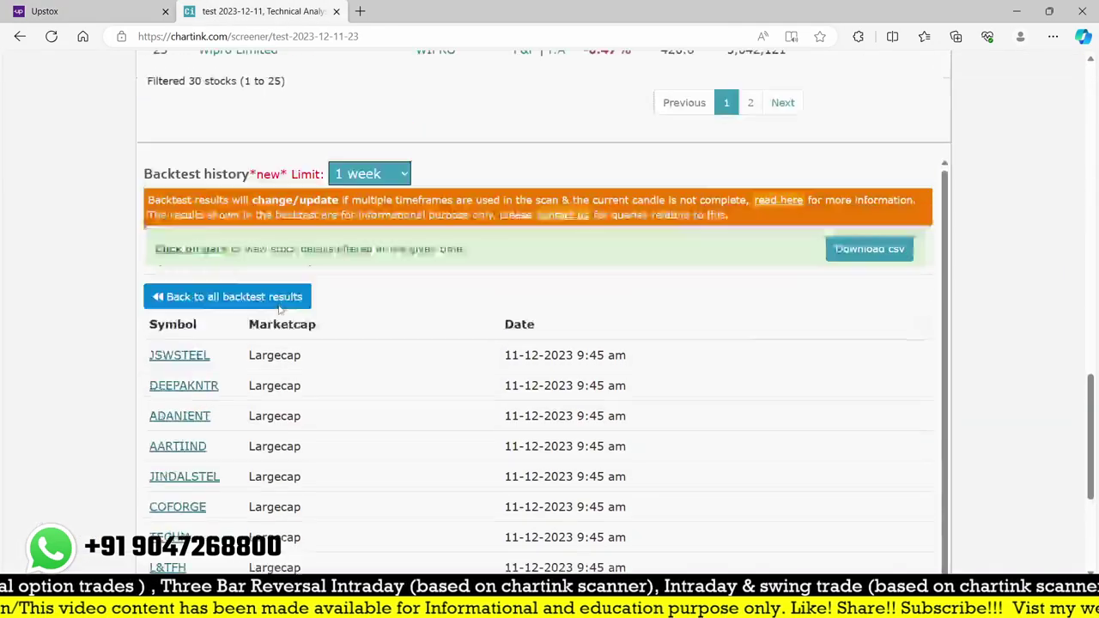
scroll(304, 322, "down", 3)
scroll(305, 325, "down", 4)
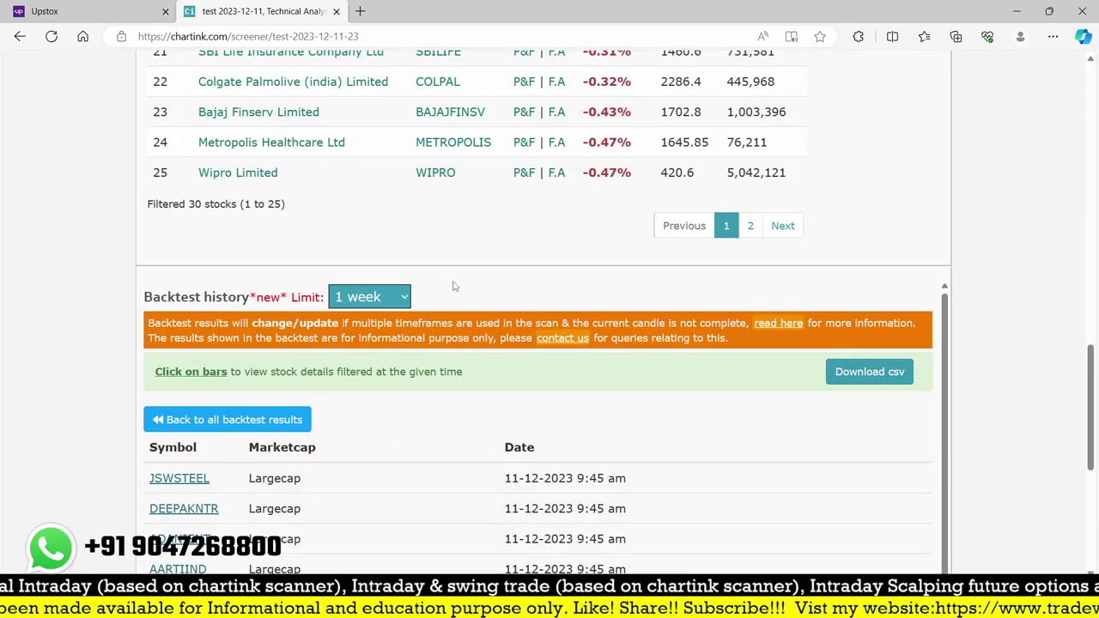
scroll(455, 286, "up", 15)
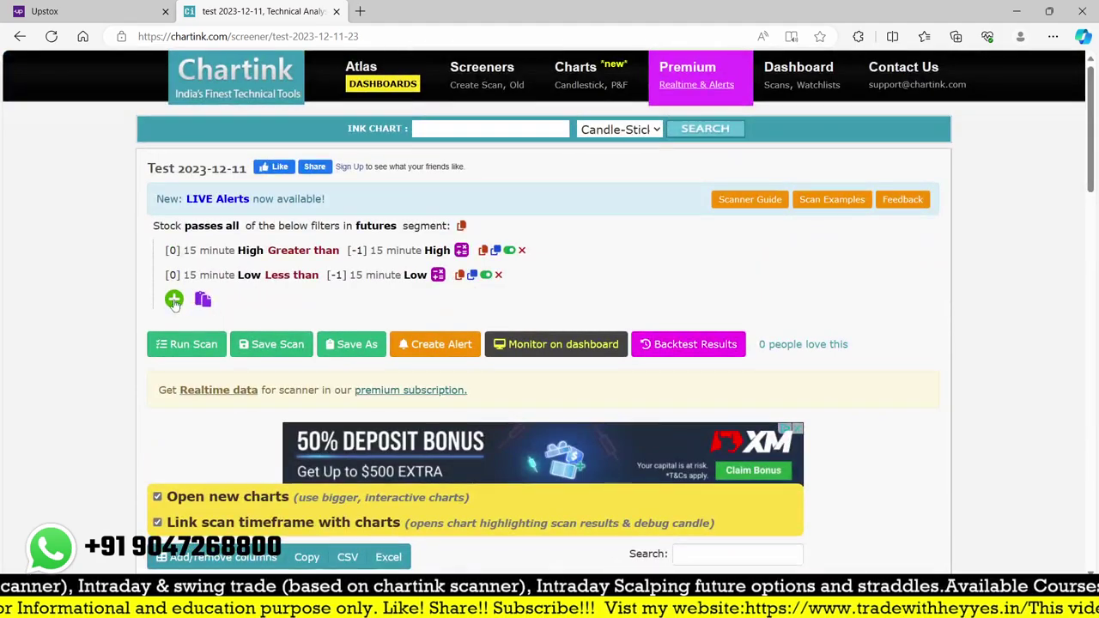
left_click(174, 300)
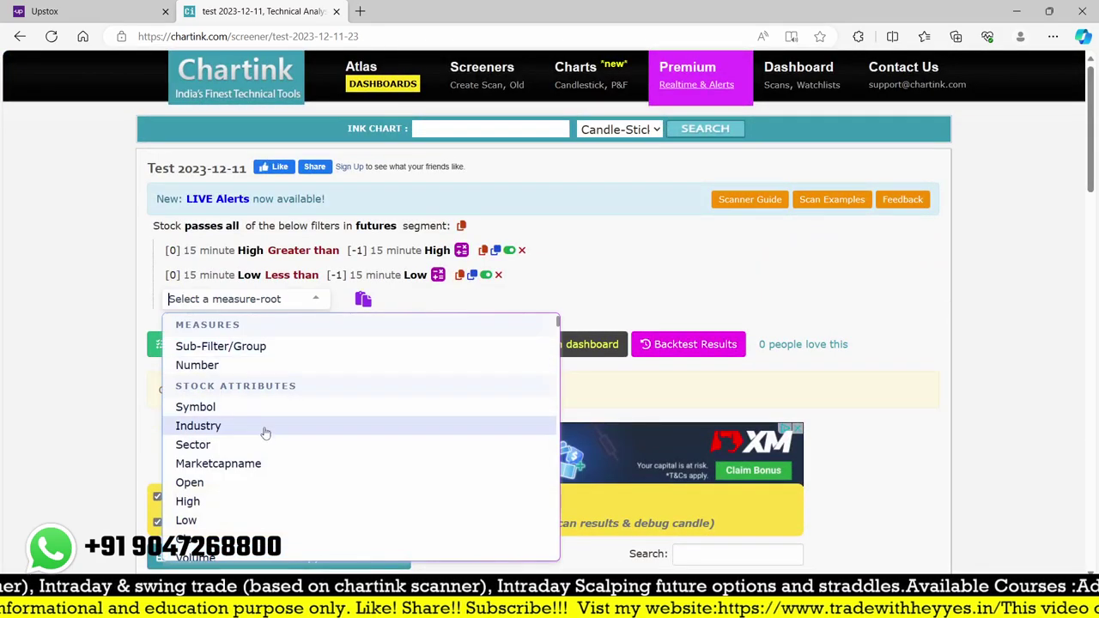
type("low")
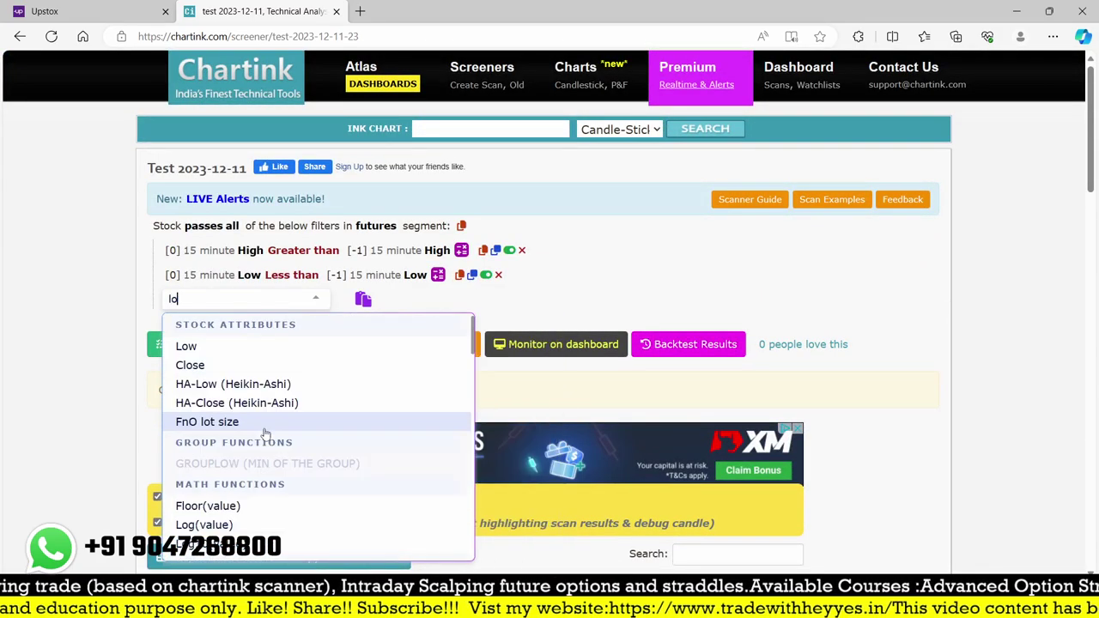
left_click(182, 300)
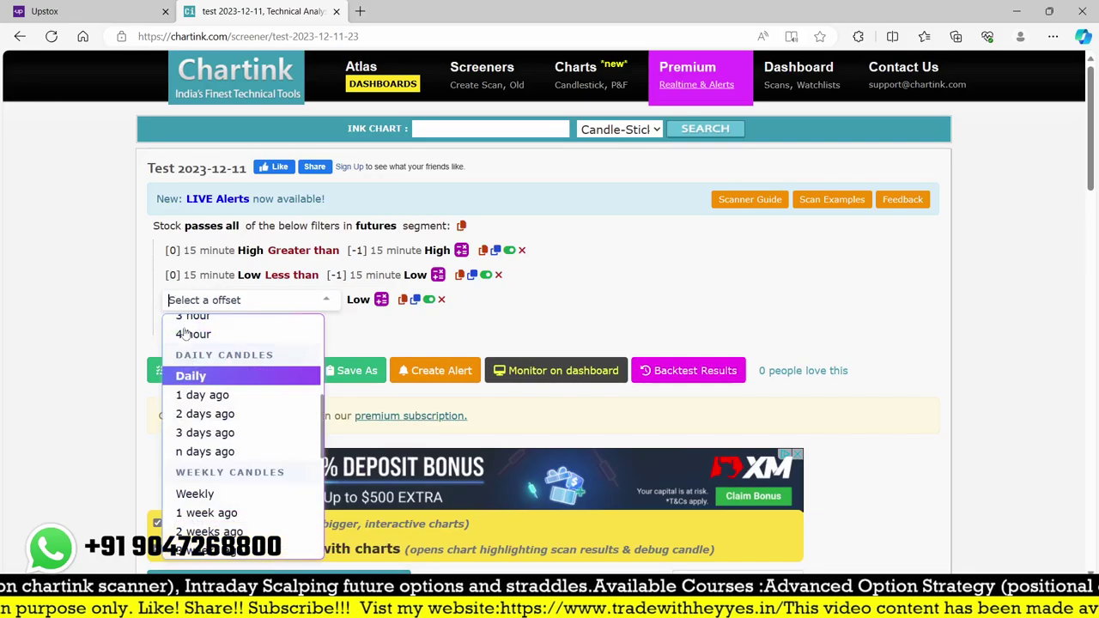
type("eq")
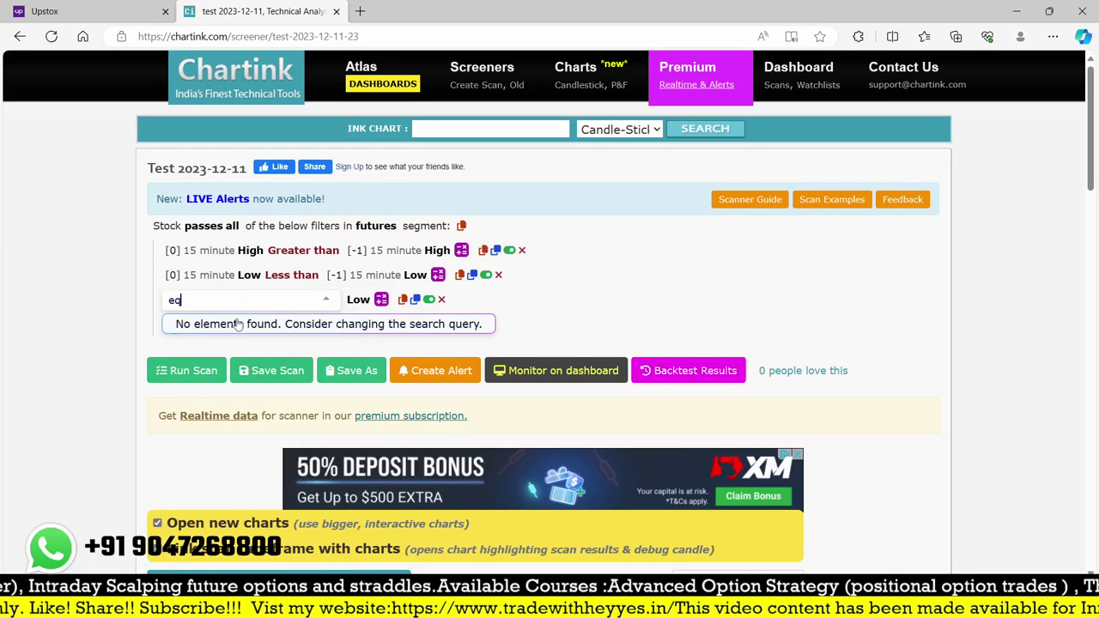
key("BackSpace")
key("BackSpace")
key("Escape")
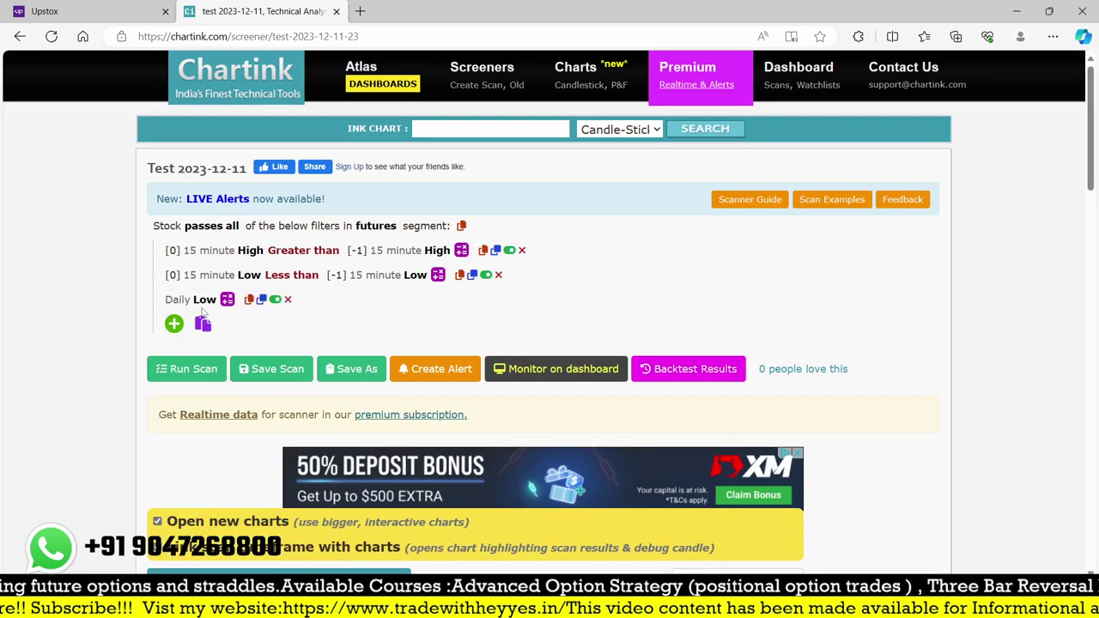
Set the new Low filter's timeframe to 15 minute and its comparison operation to Equals
left_click(176, 302)
type("15")
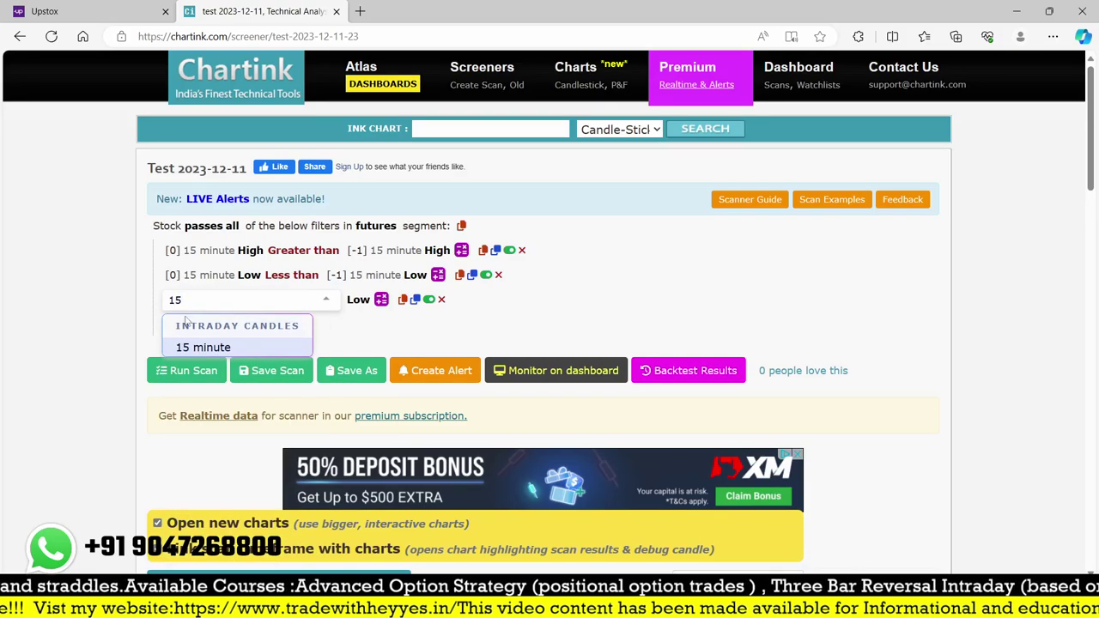
left_click(193, 352)
left_click(272, 300)
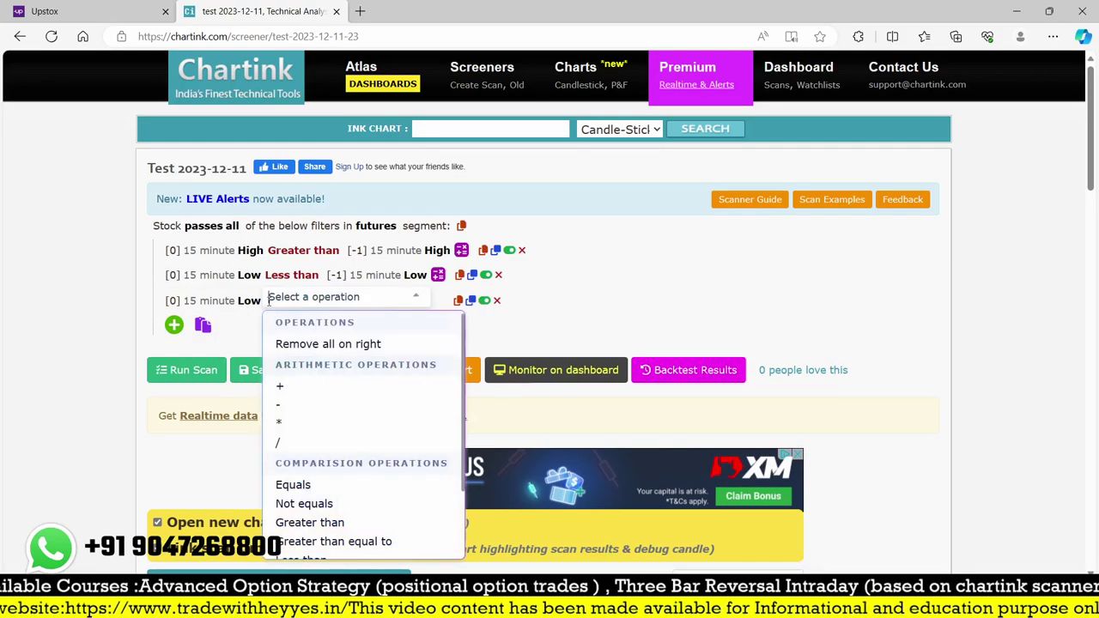
type("eq")
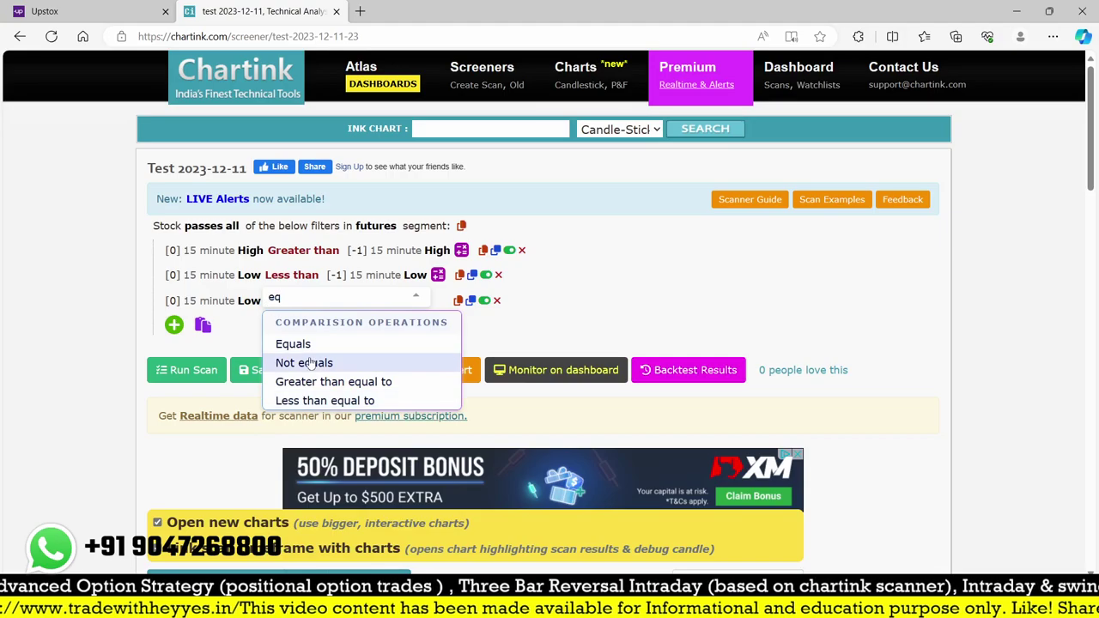
left_click(290, 341)
Compare the third filter's Low against the Min(duration, value) function
type("ma")
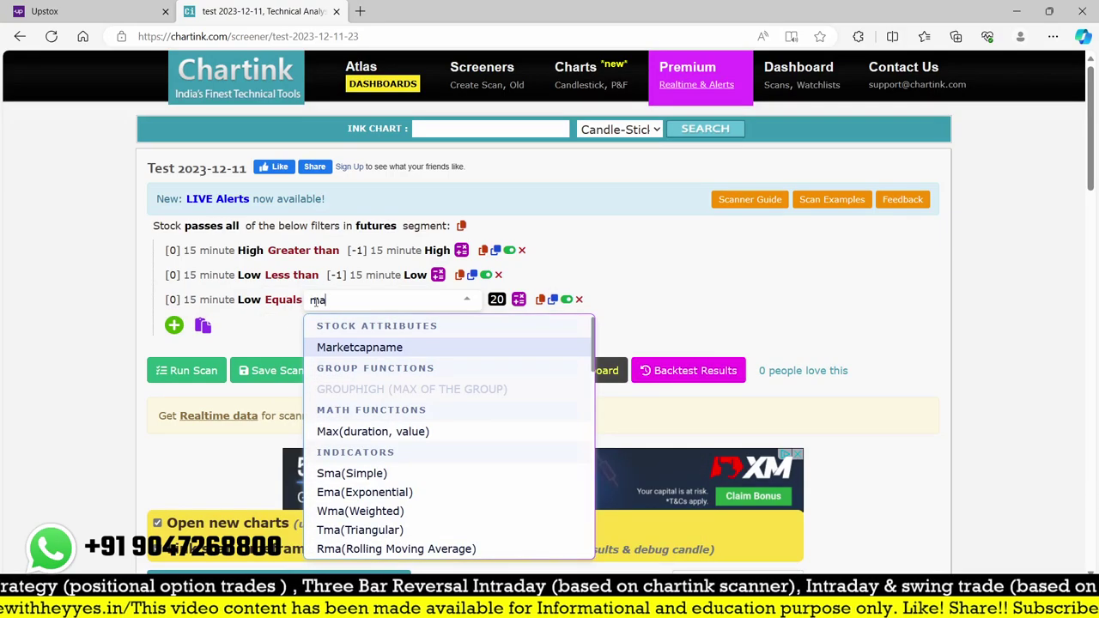
key("BackSpace")
key("BackSpace")
type("min")
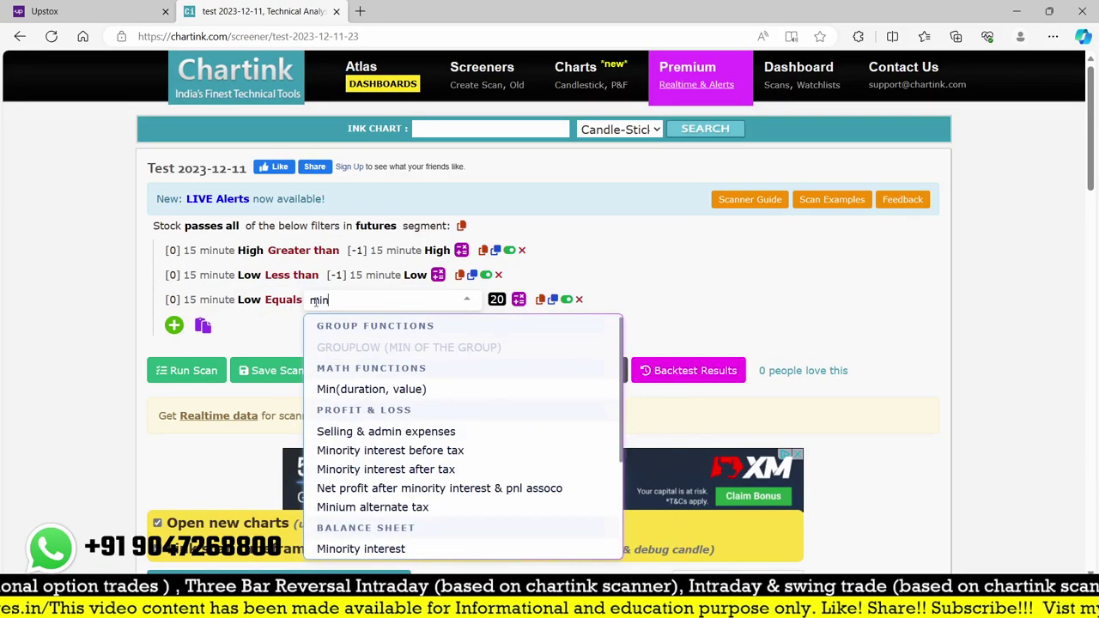
left_click(378, 389)
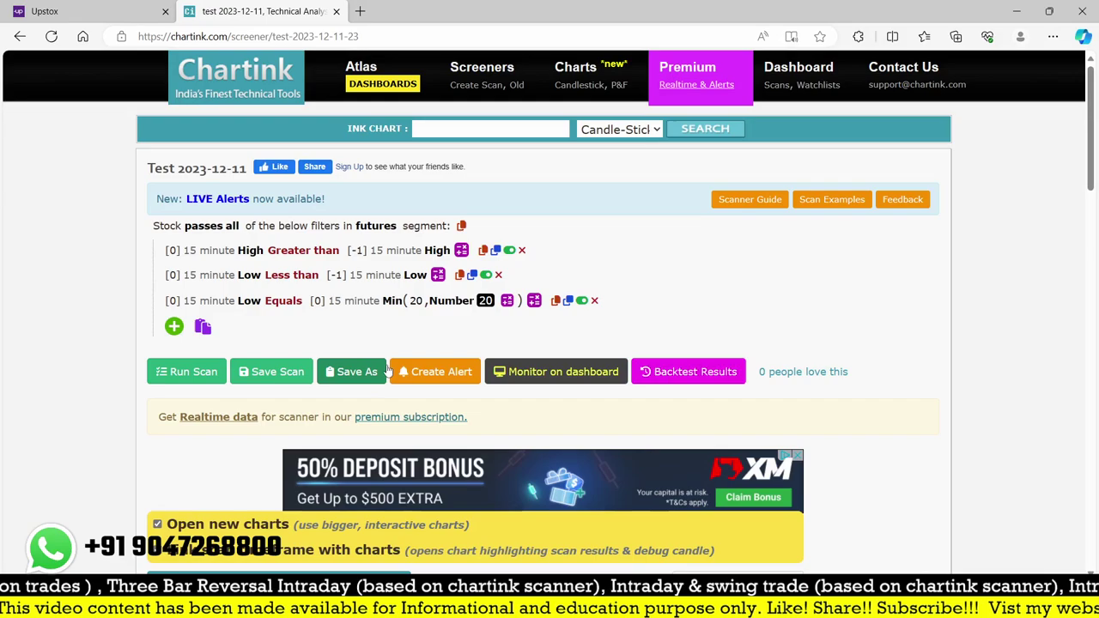
Set the Min function's duration to 30 and replace its number value with Low
left_click(413, 302)
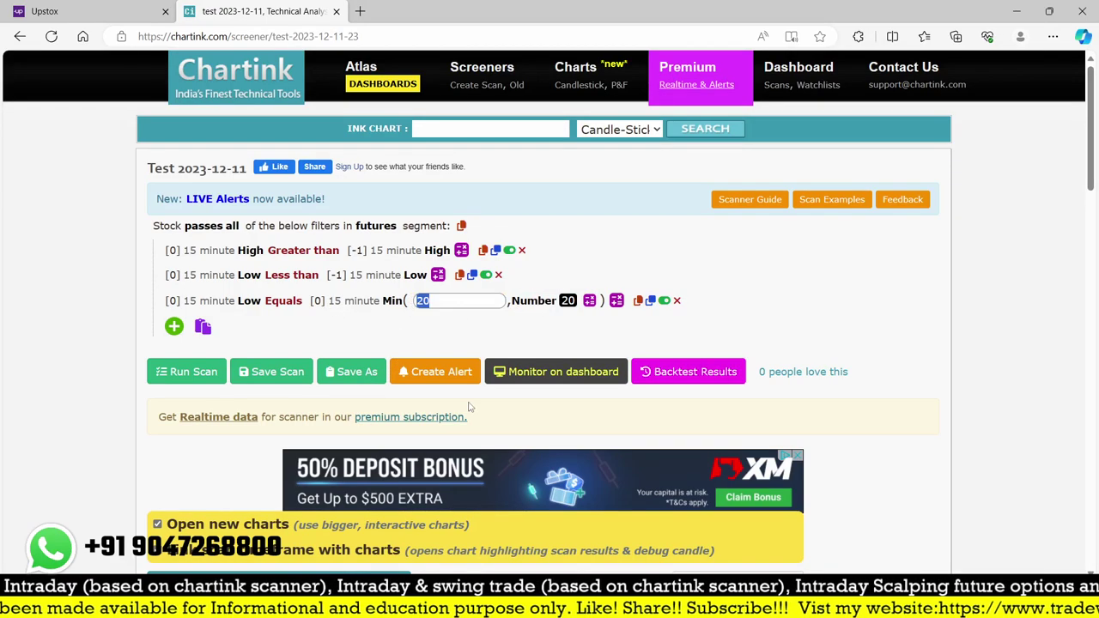
type("30")
key("Return")
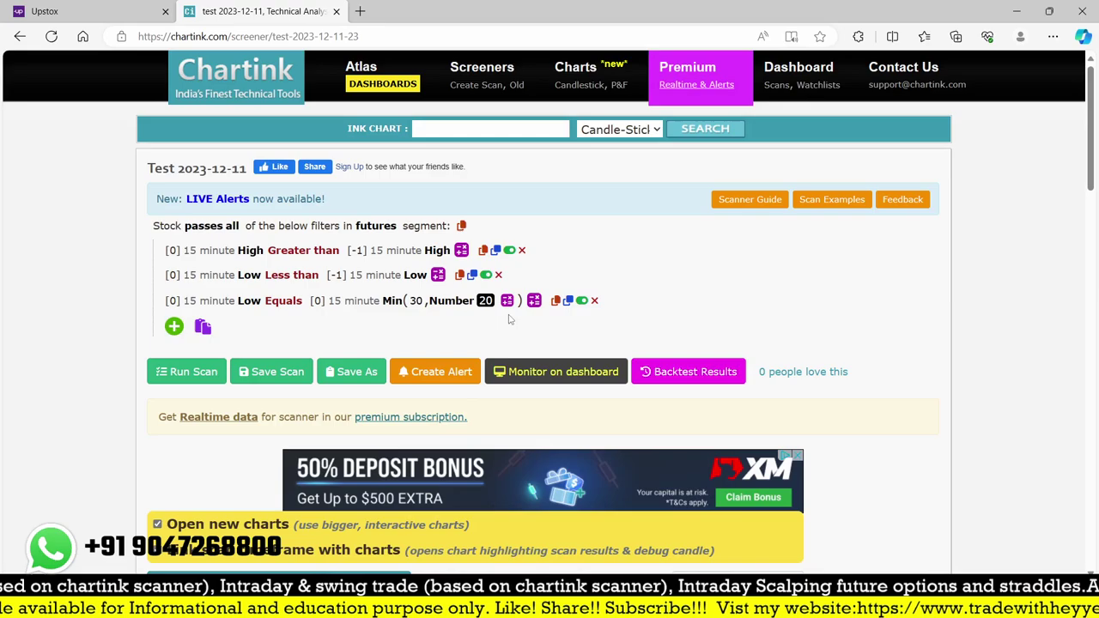
left_click(468, 303)
type("low")
left_click(463, 351)
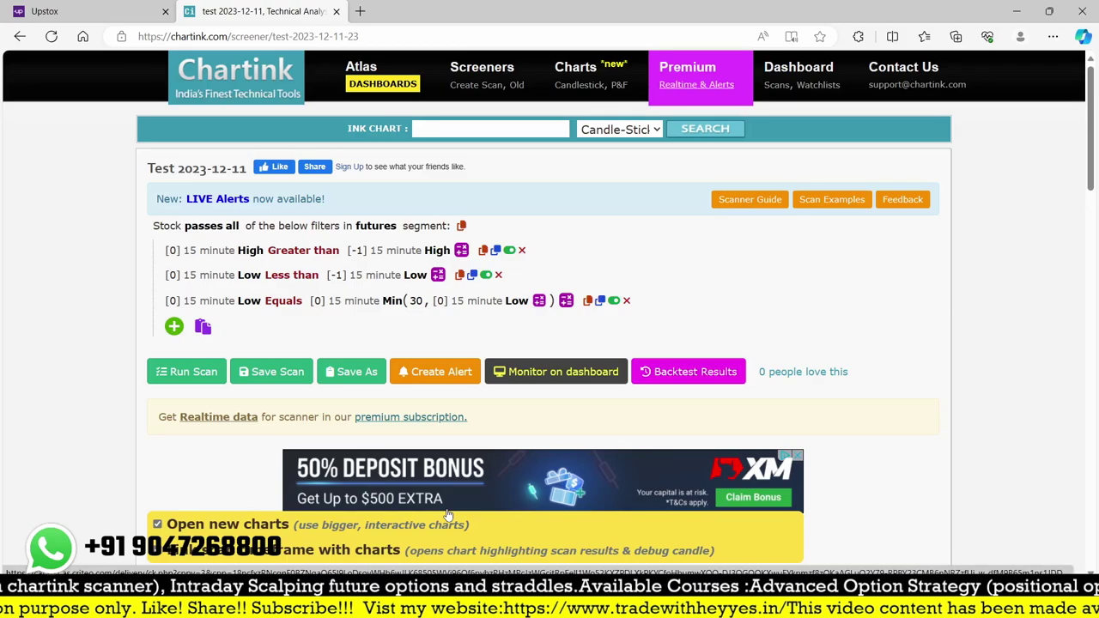
Run the scan with the 30-candle minimum Low filter and bring its backtest history chart into view
left_click(186, 371)
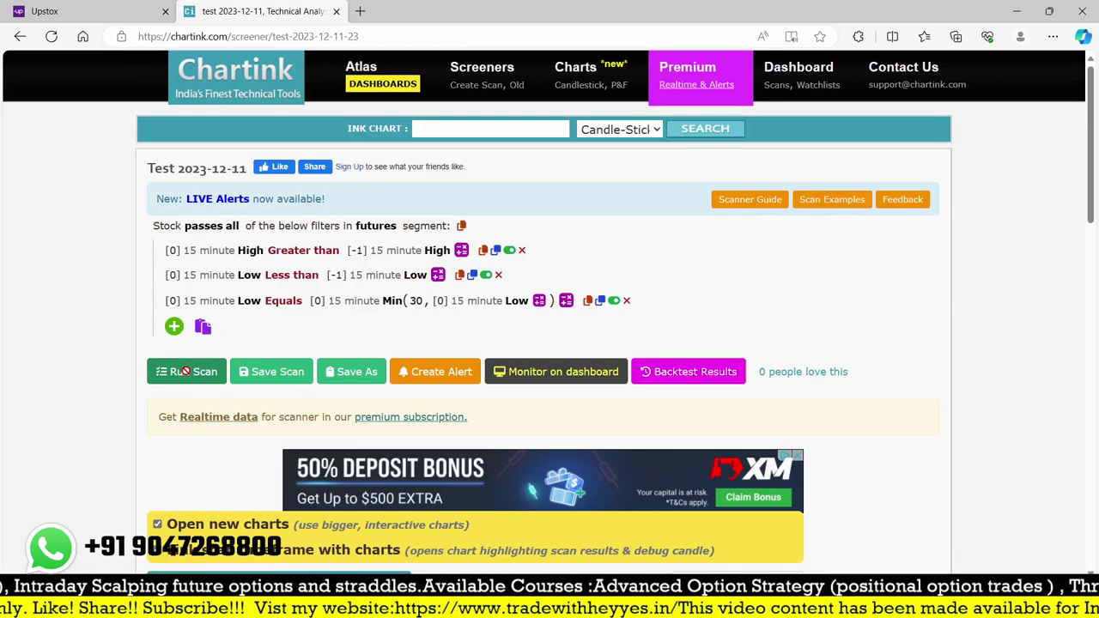
scroll(341, 326, "down", 2)
scroll(341, 326, "down", 2)
scroll(556, 387, "down", 10)
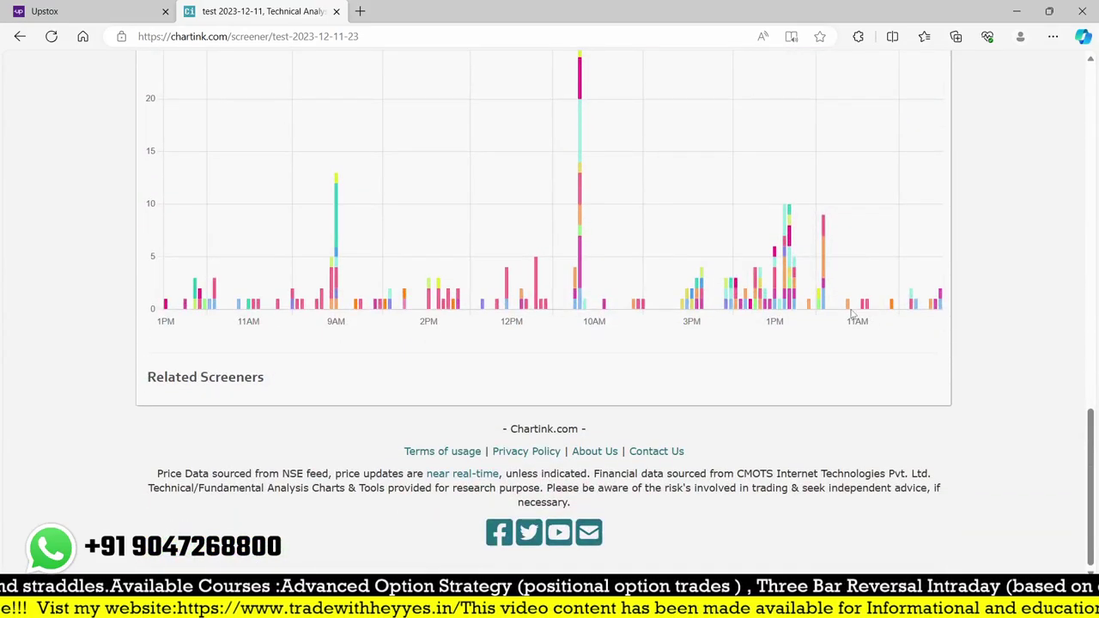
Open the backtest bar for 11 December, 10:30 am, and load its PAGEIND equity result on the Upstox chart
mouse_move(850, 309)
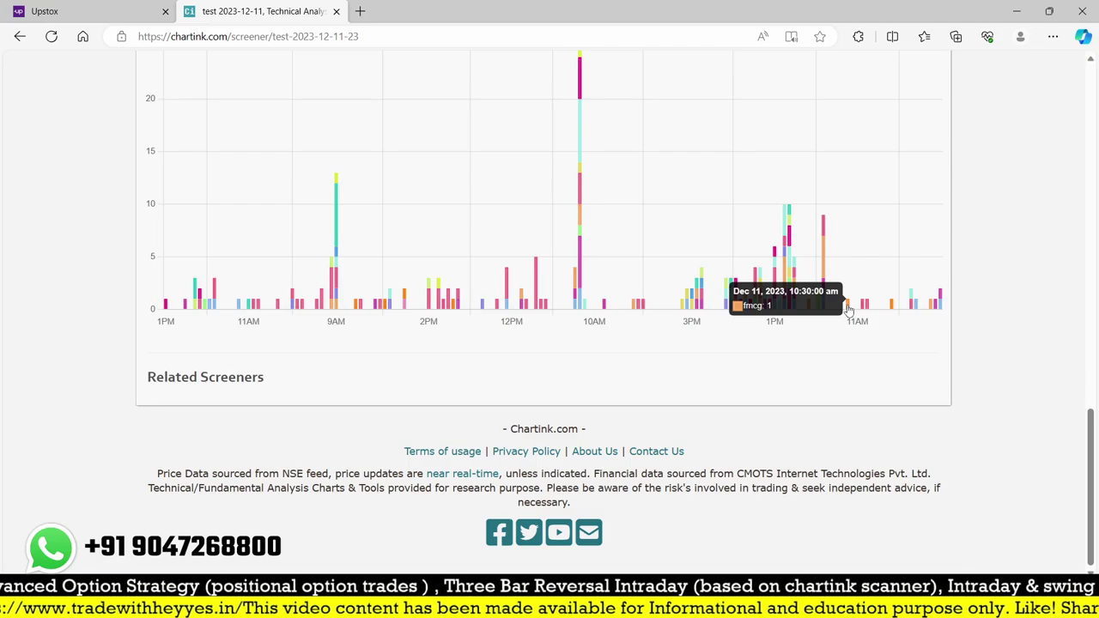
left_click(850, 309)
scroll(420, 191, "up", 3)
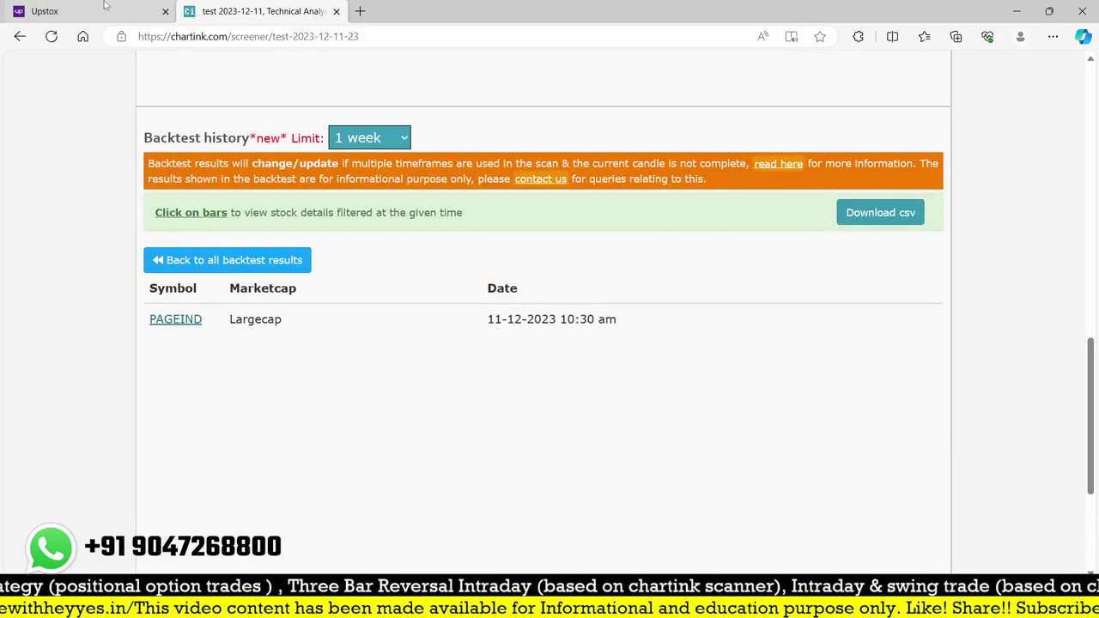
left_click(104, 5)
type("pag")
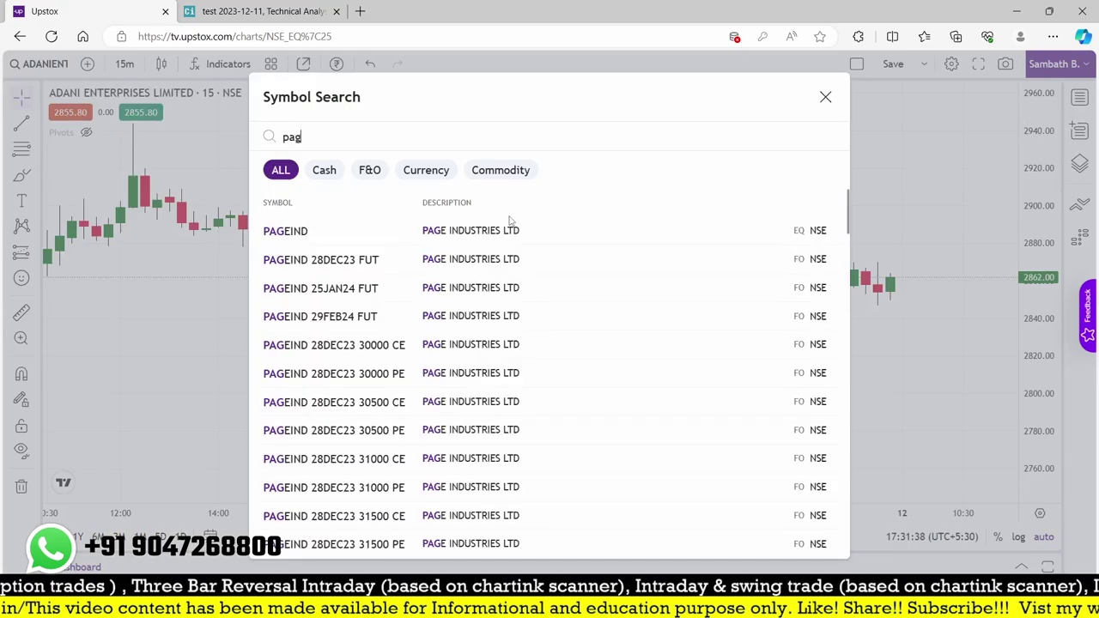
left_click(468, 232)
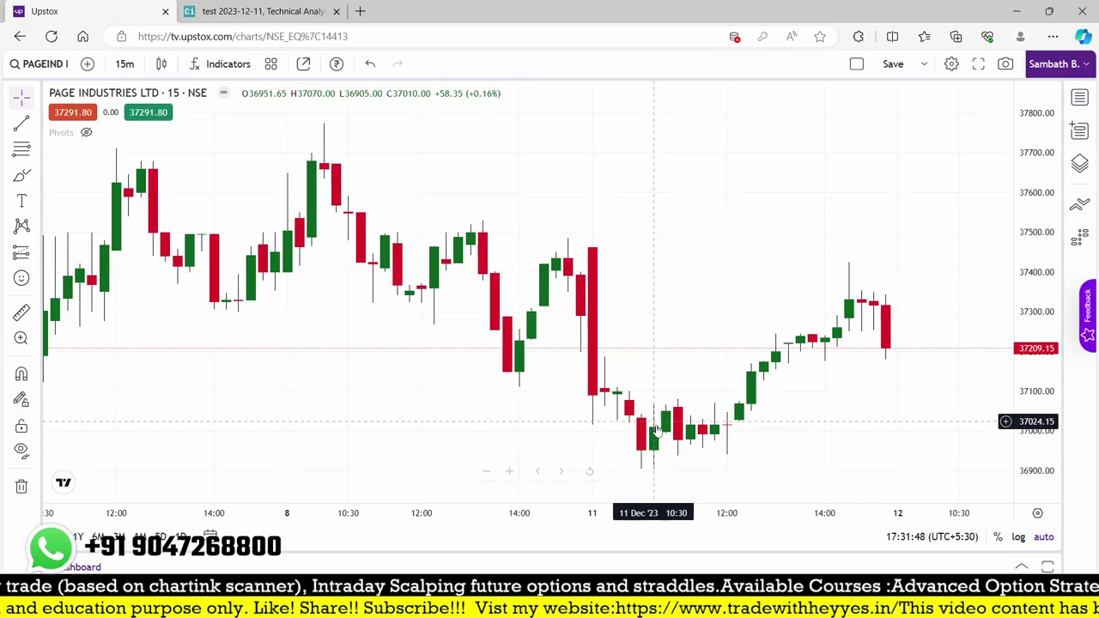
Return to all backtest results in Chartink, open the 11 December 11:15 am bar, and check CIPLA on the Upstox chart
left_click(257, 11)
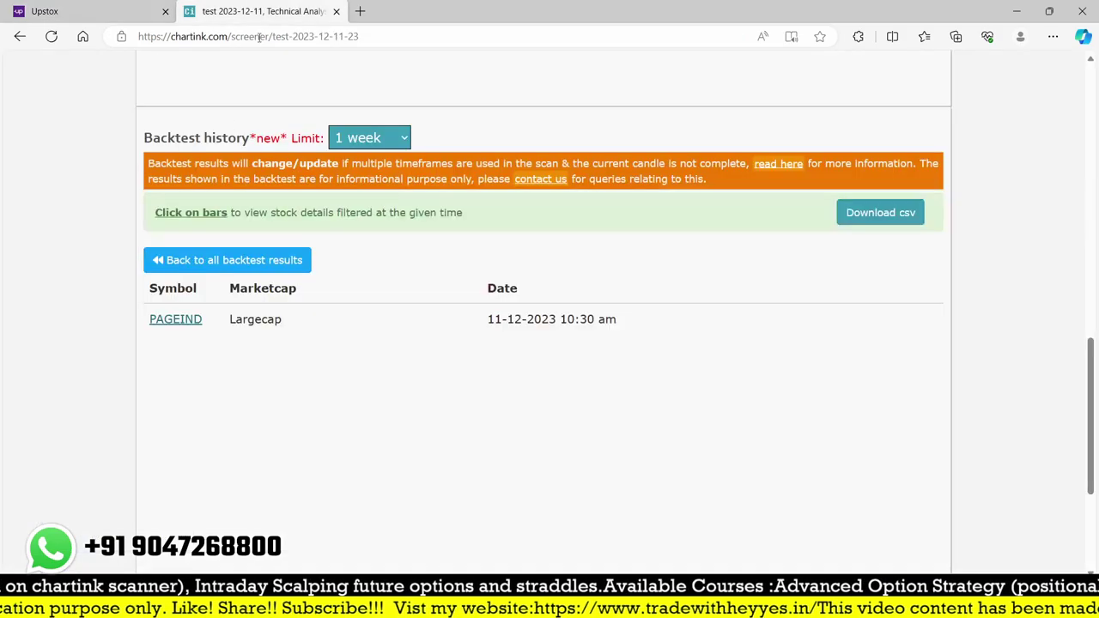
left_click(238, 268)
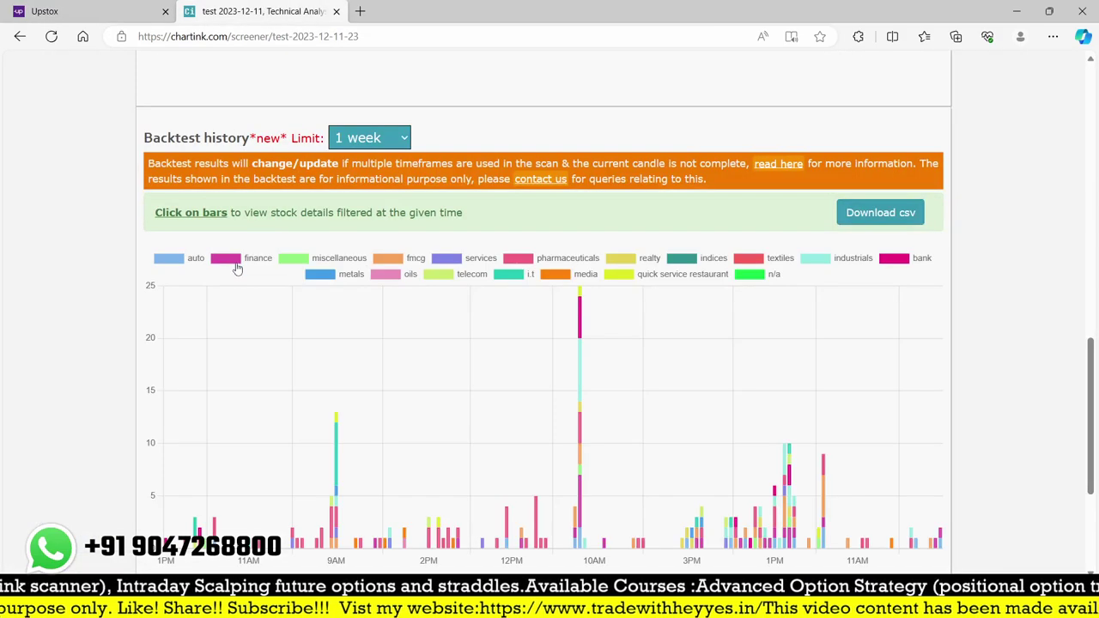
left_click(866, 543)
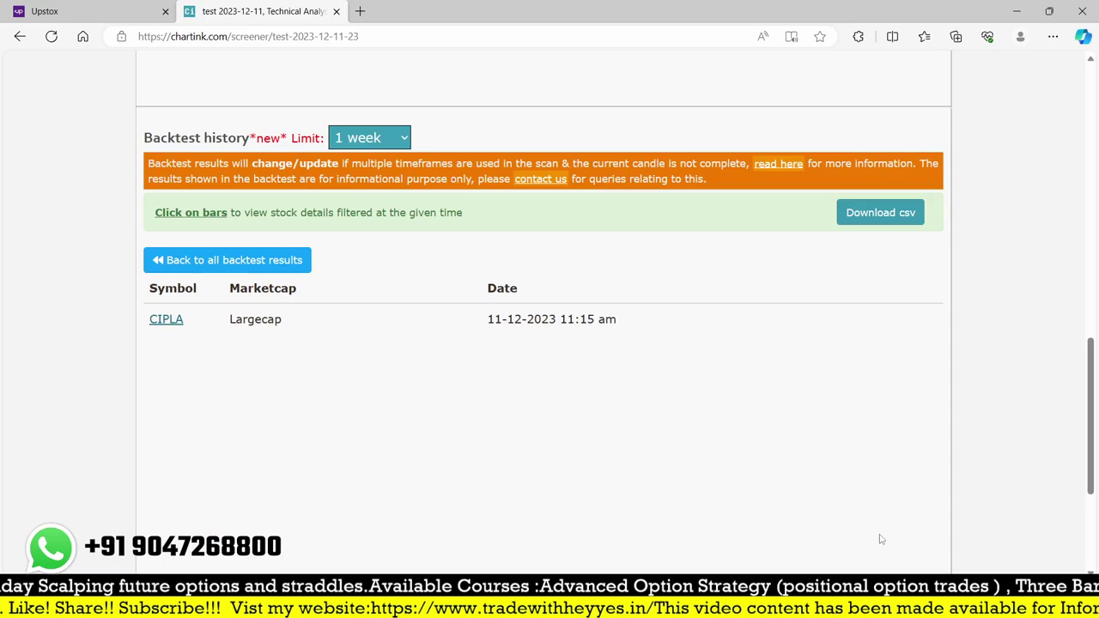
left_click(88, 10)
type("cipla")
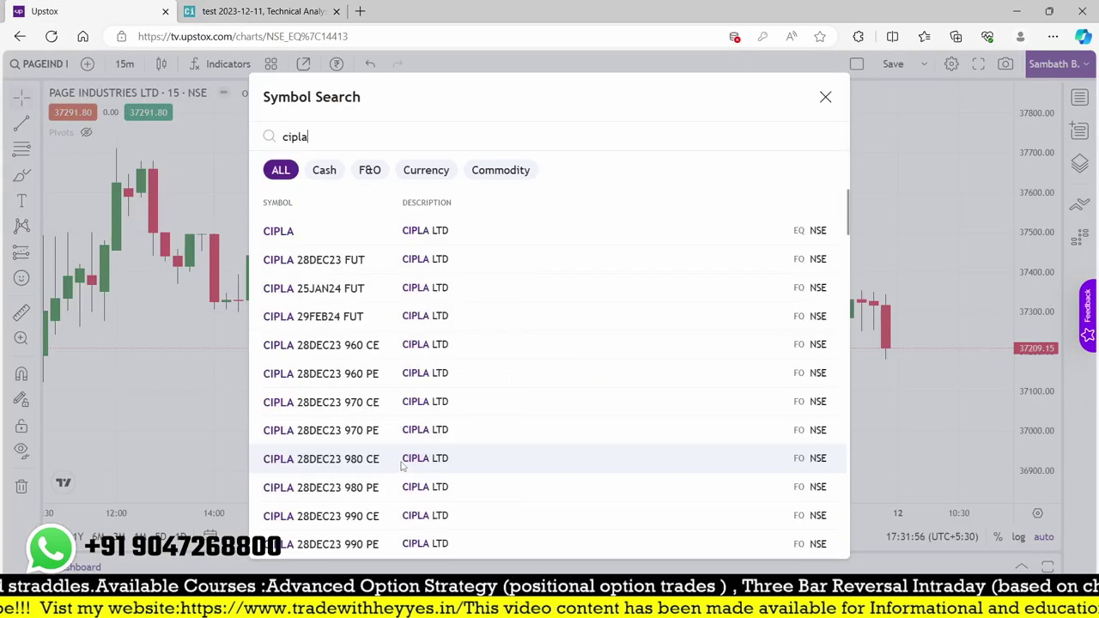
key("Return")
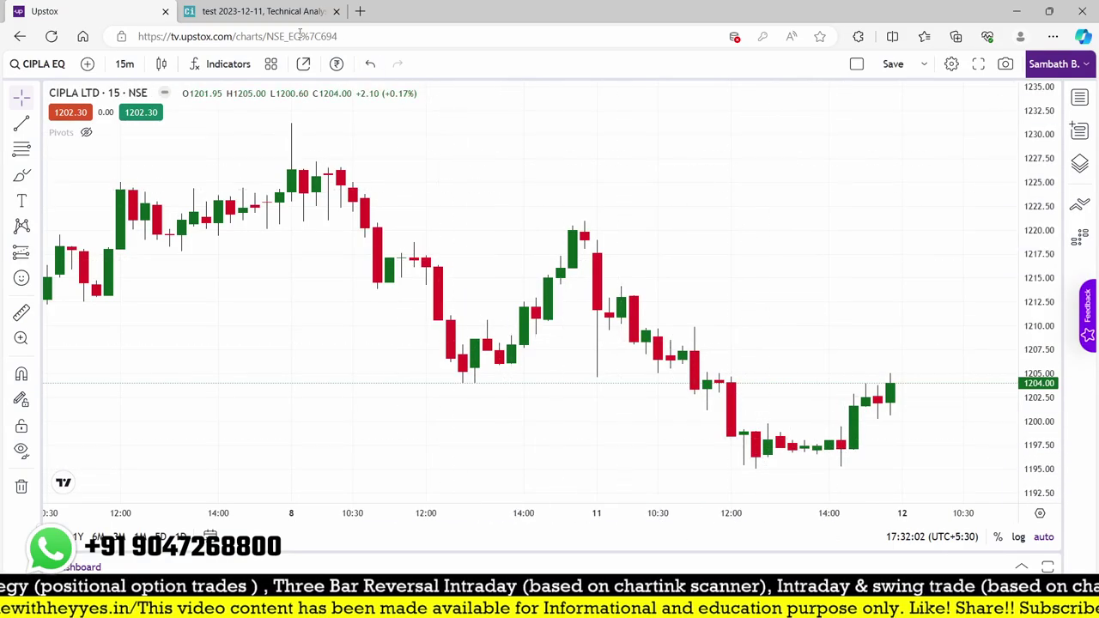
left_click(266, 11)
left_click(129, 12)
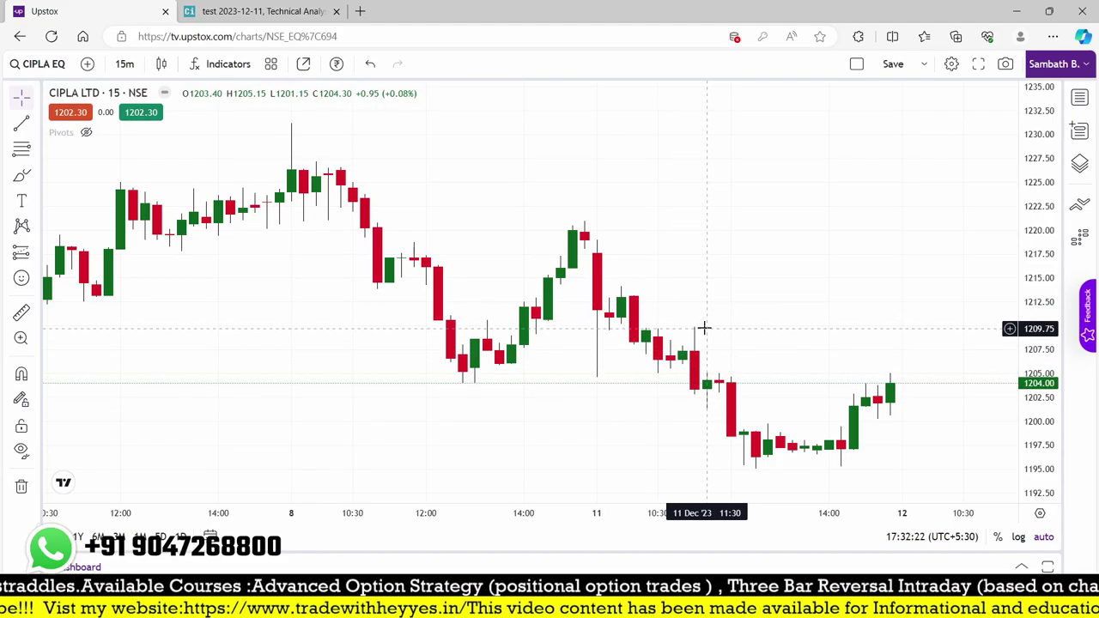
Return to Chartink and review the scan's three filter conditions, including the comparison operation and the Min function
left_click(272, 8)
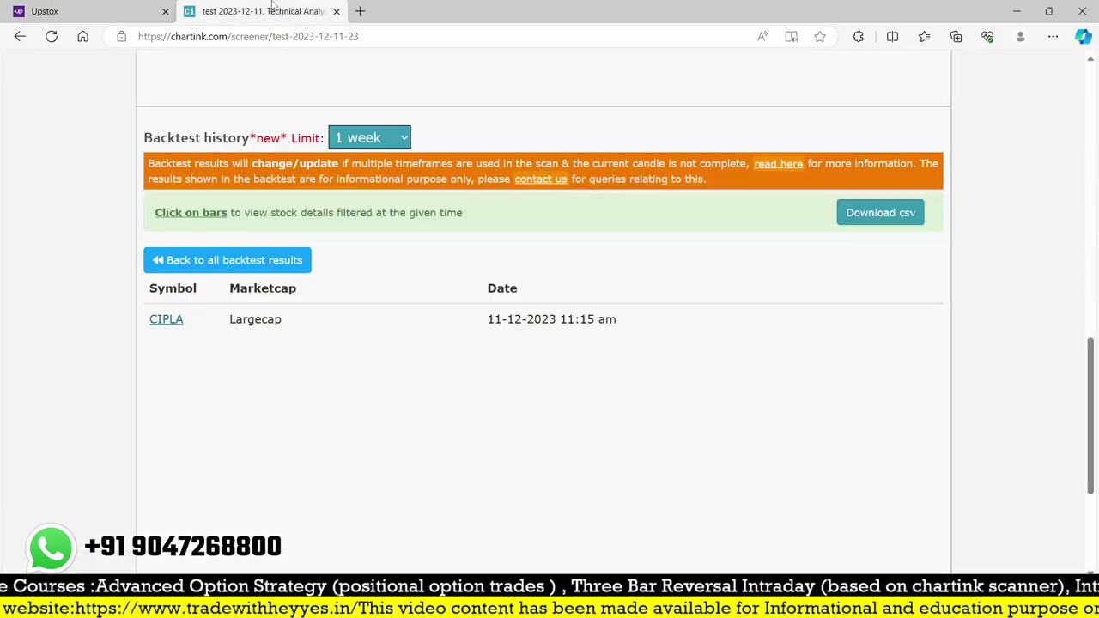
scroll(489, 466, "up", 10)
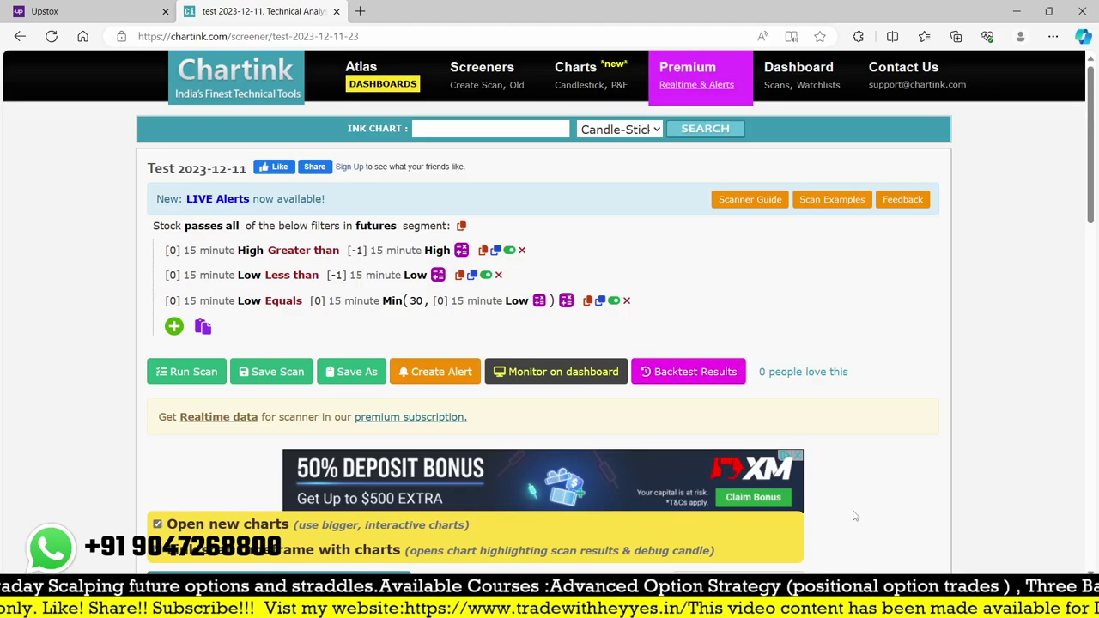
scroll(722, 387, "down", 4)
scroll(206, 459, "up", 3)
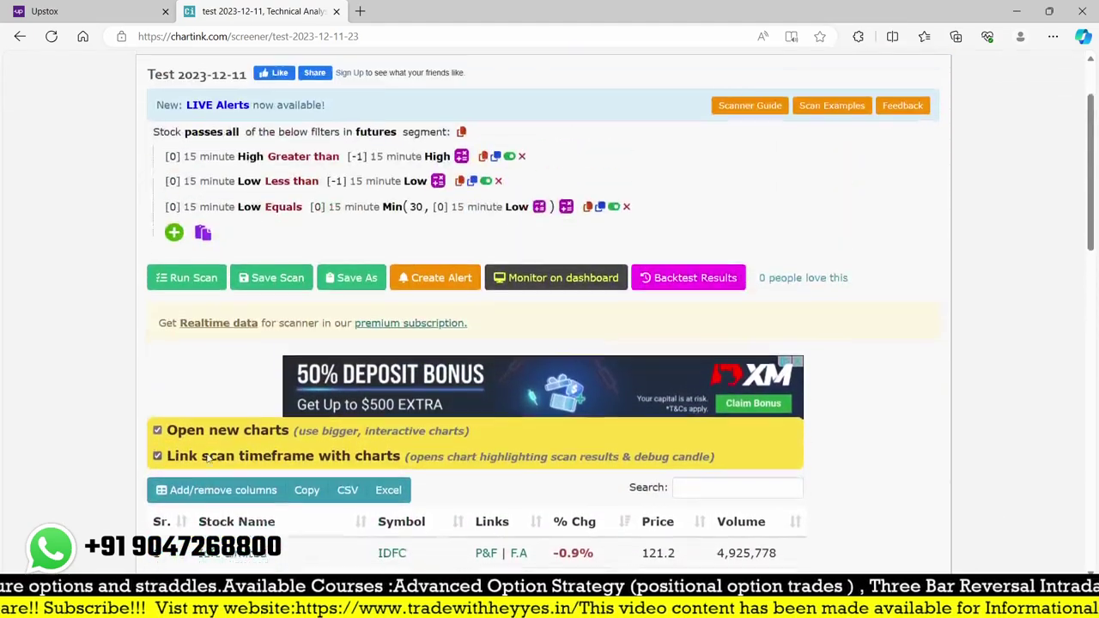
scroll(206, 459, "up", 1)
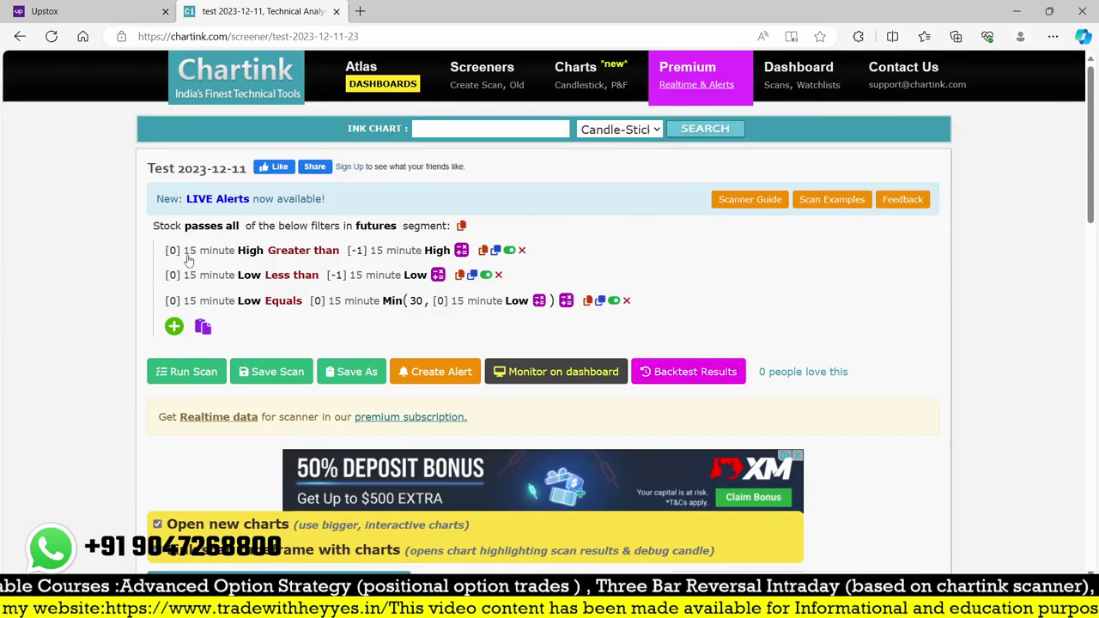
left_click(360, 251)
left_click(302, 255)
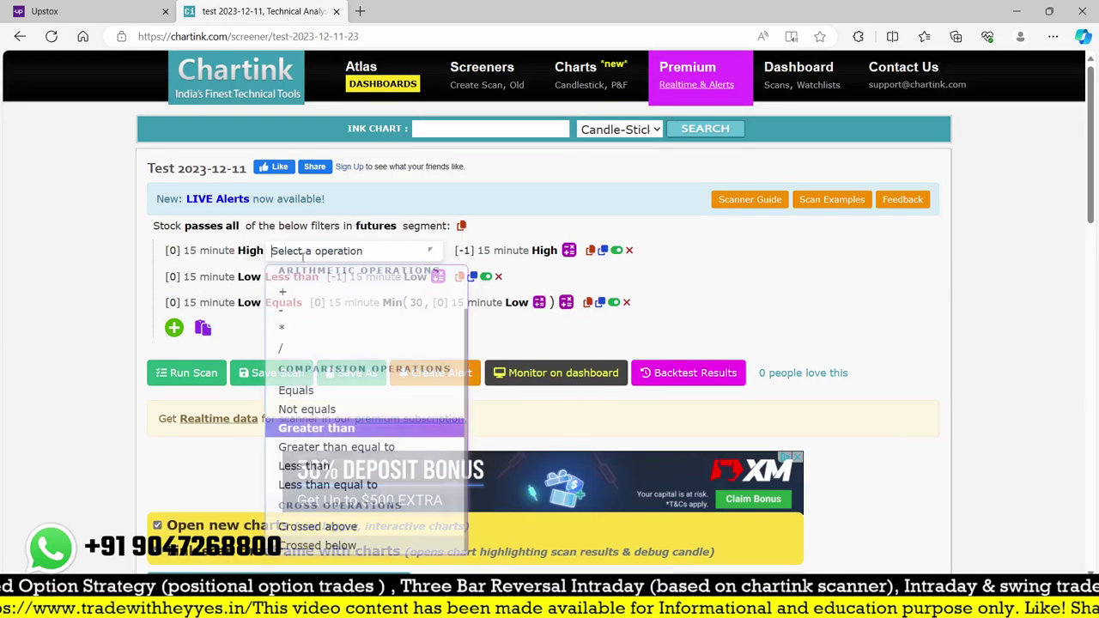
left_click(189, 279)
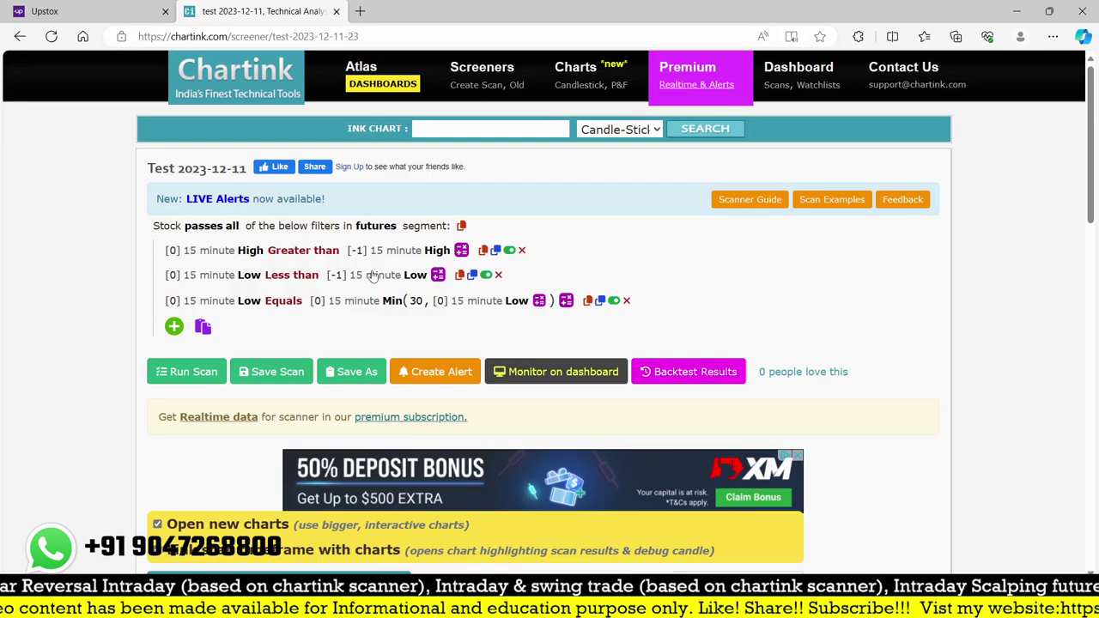
left_click(392, 302)
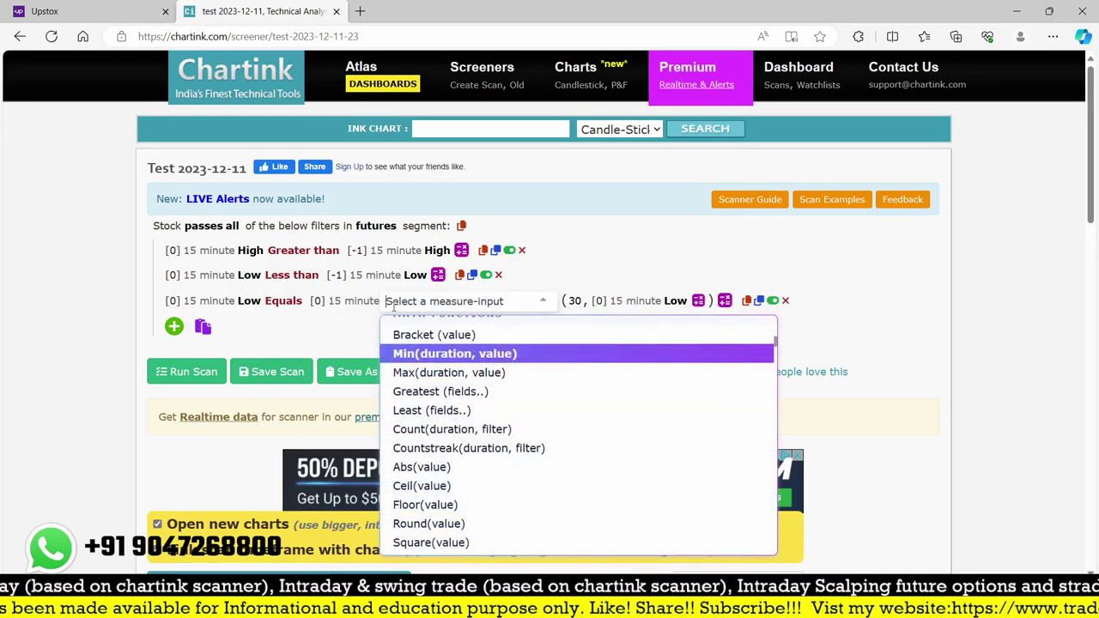
Change the measure before Equals in the third filter to High
left_click(250, 302)
type("high")
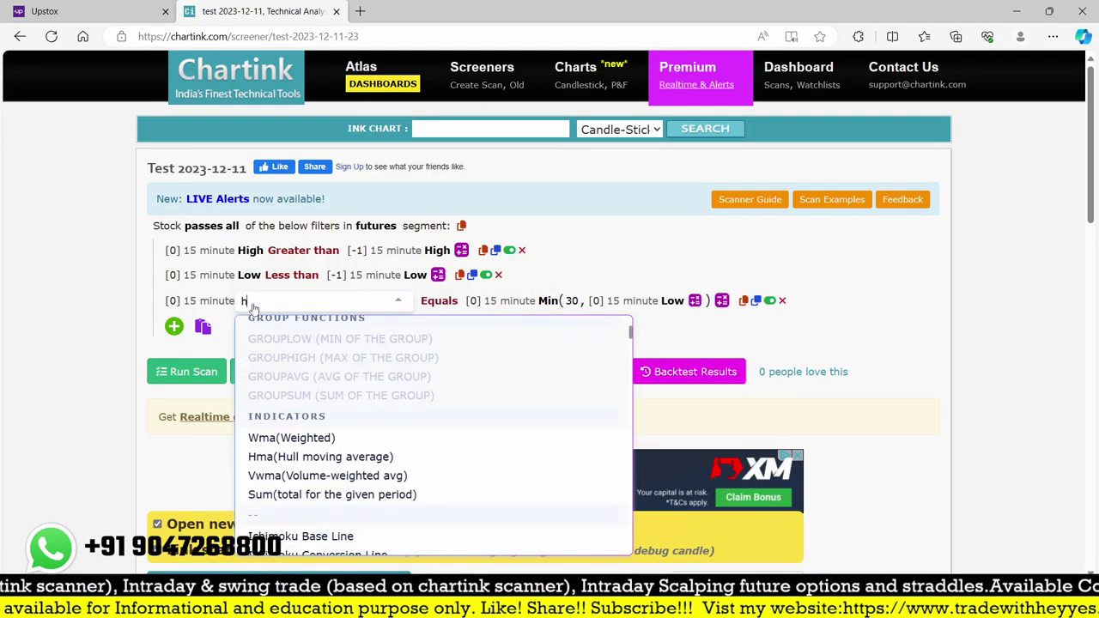
left_click(307, 329)
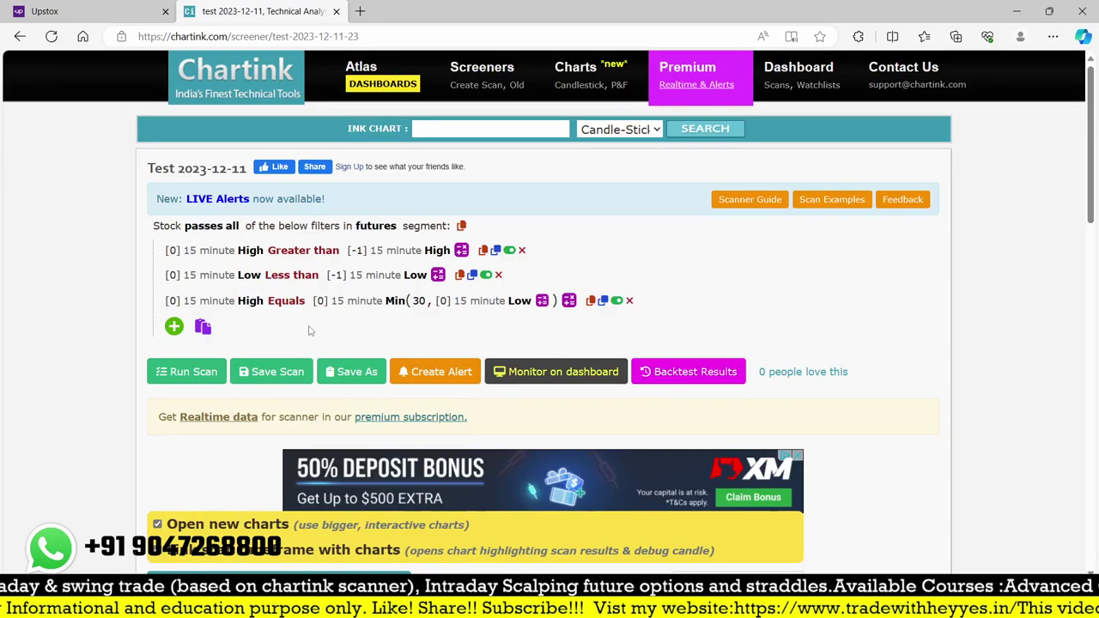
Change the third filter's comparison function to Max(duration, value) and set its inner measure to High
left_click(393, 302)
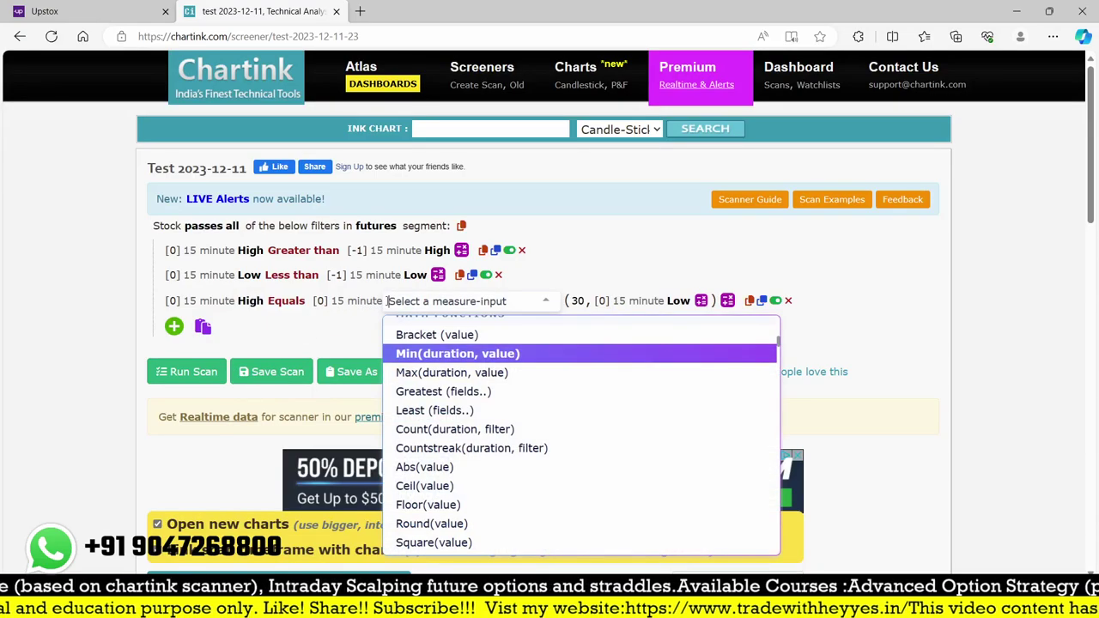
type("max")
left_click(429, 391)
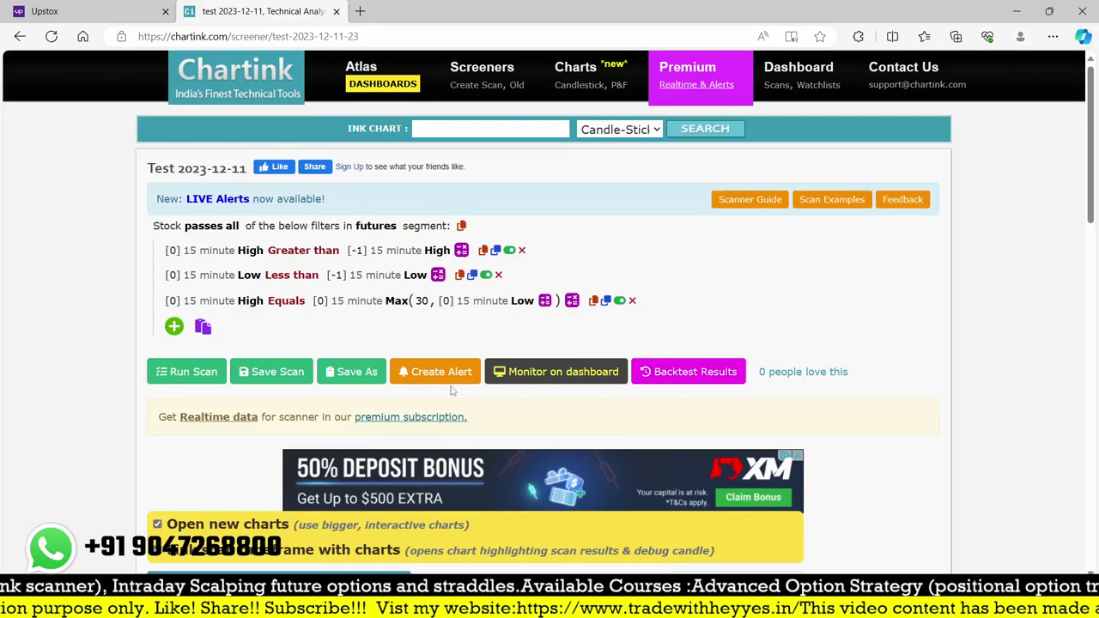
left_click(529, 302)
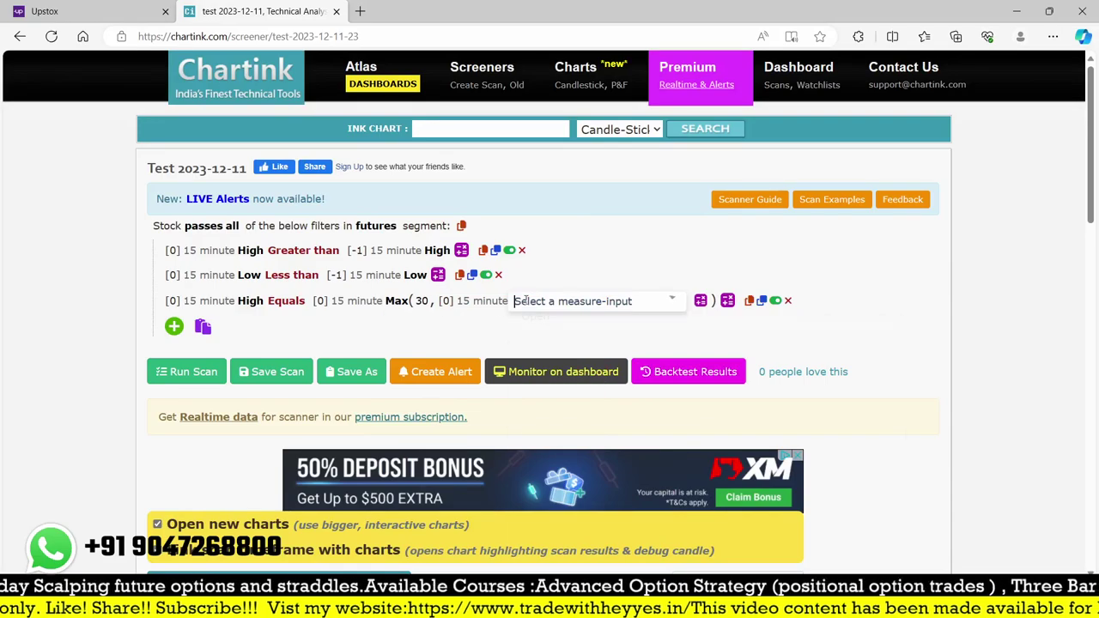
type("high")
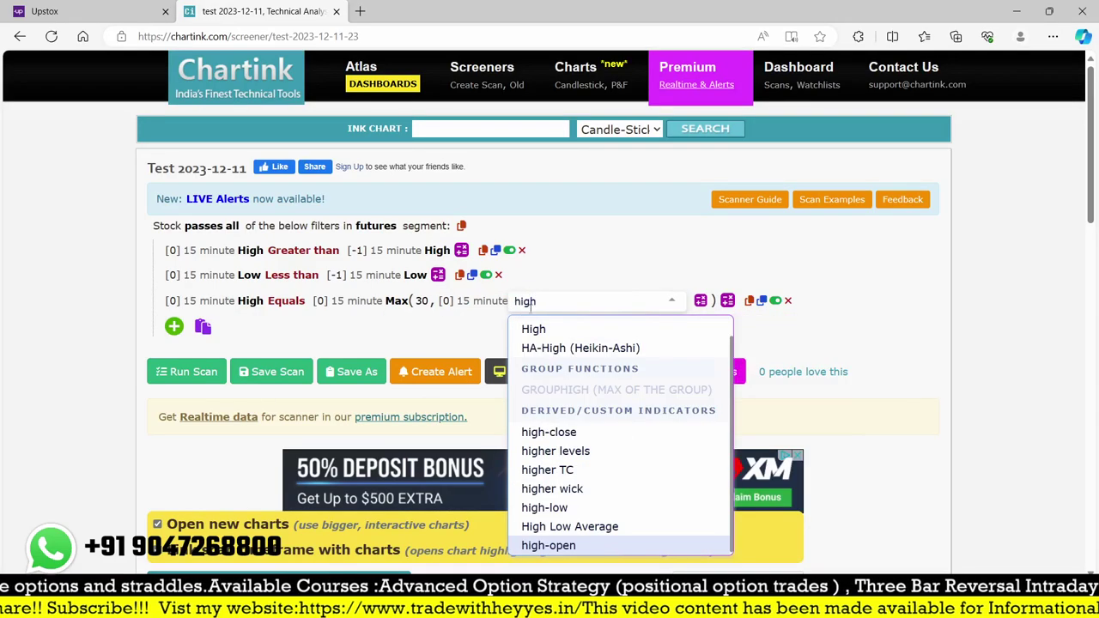
left_click(533, 332)
Run the scan with the 30-candle maximum High filter and bring its backtest history chart into view
left_click(202, 374)
scroll(588, 396, "down", 5)
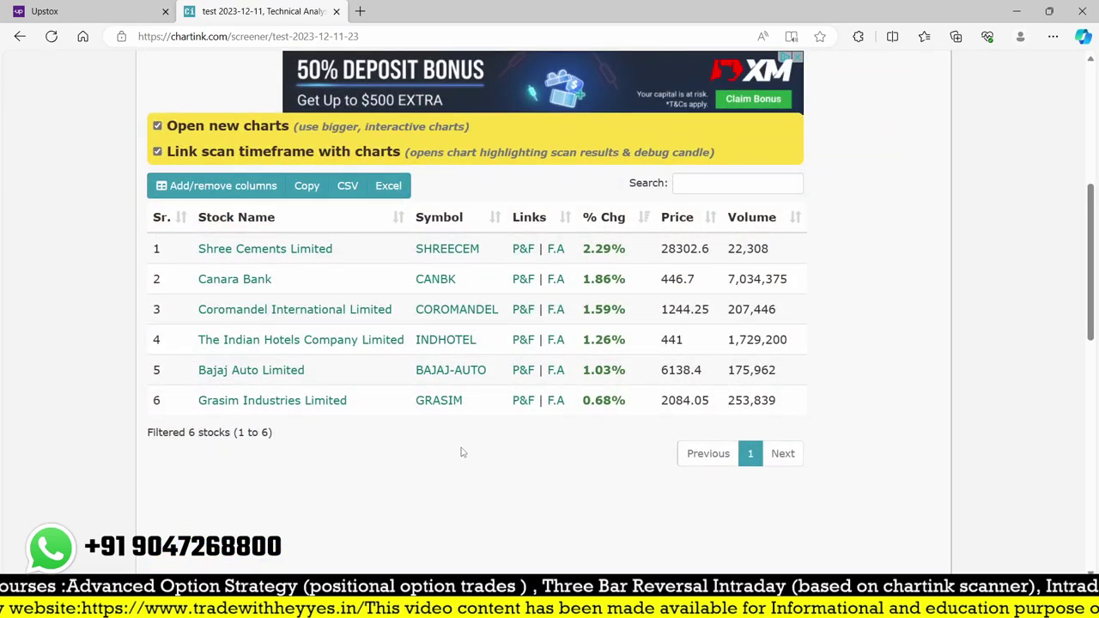
scroll(461, 453, "up", 4)
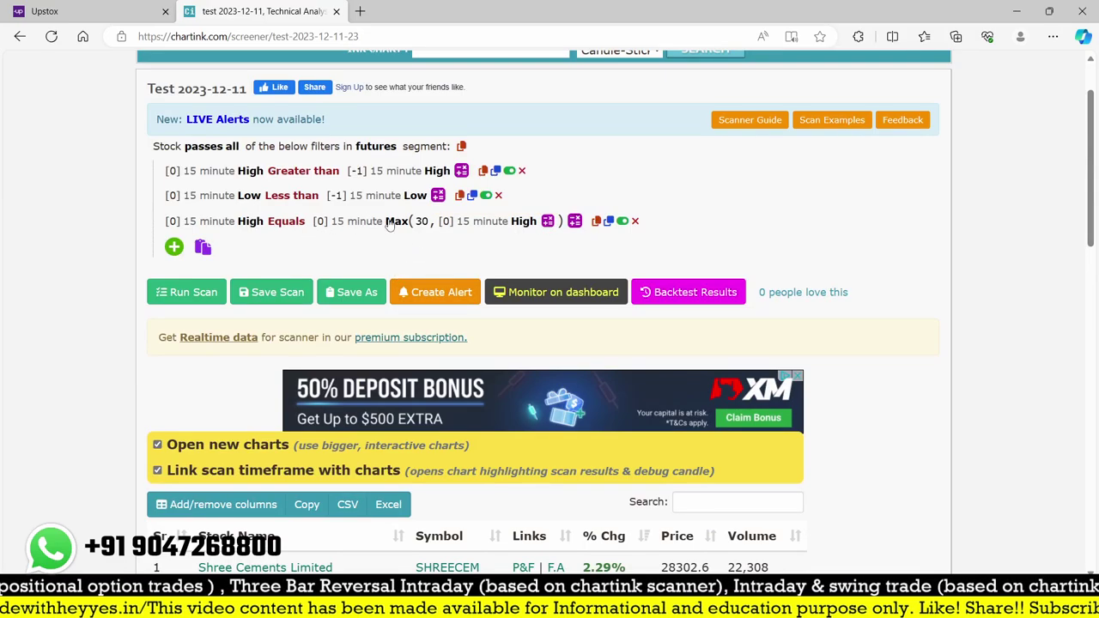
scroll(489, 240, "down", 7)
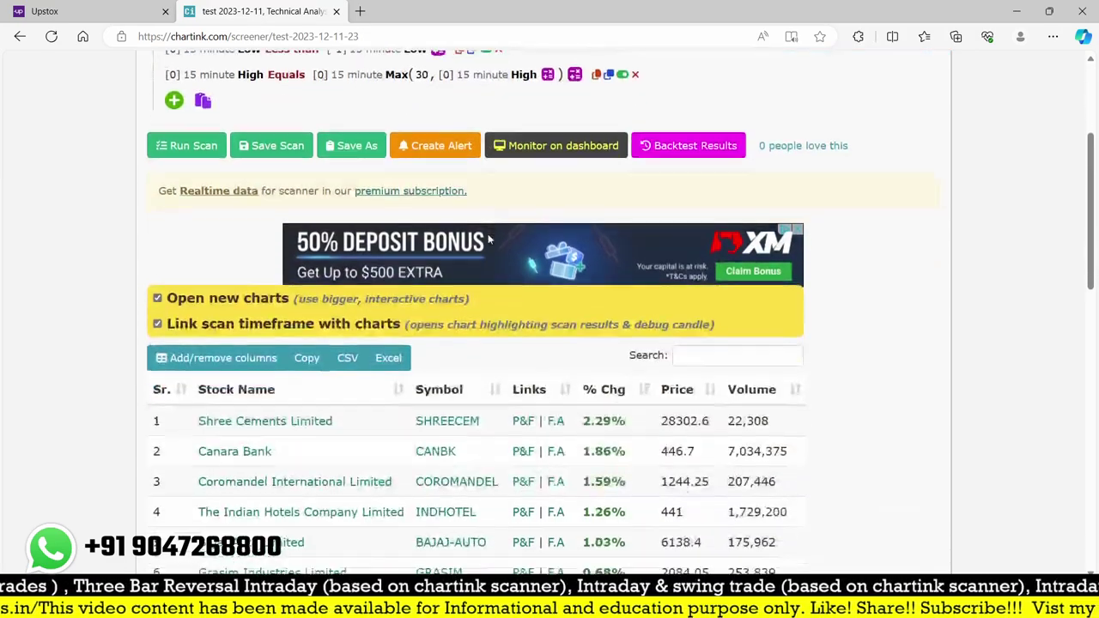
scroll(371, 339, "down", 6)
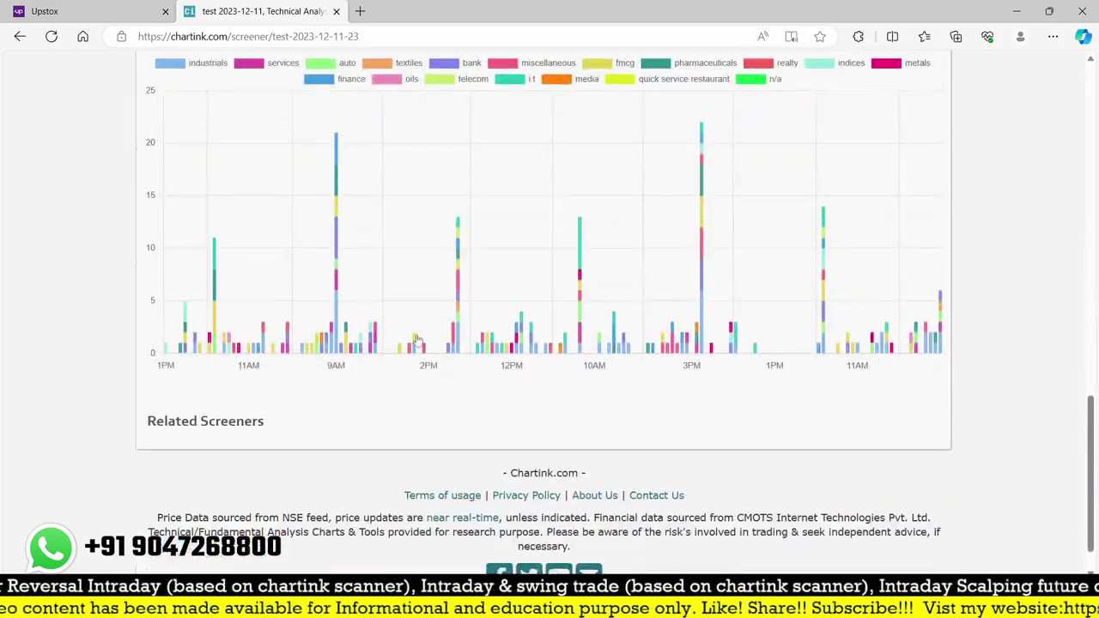
Open the backtest bar for 11 December, 12:30 pm, and load the SIEMENS equity on the Upstox chart
left_click(889, 347)
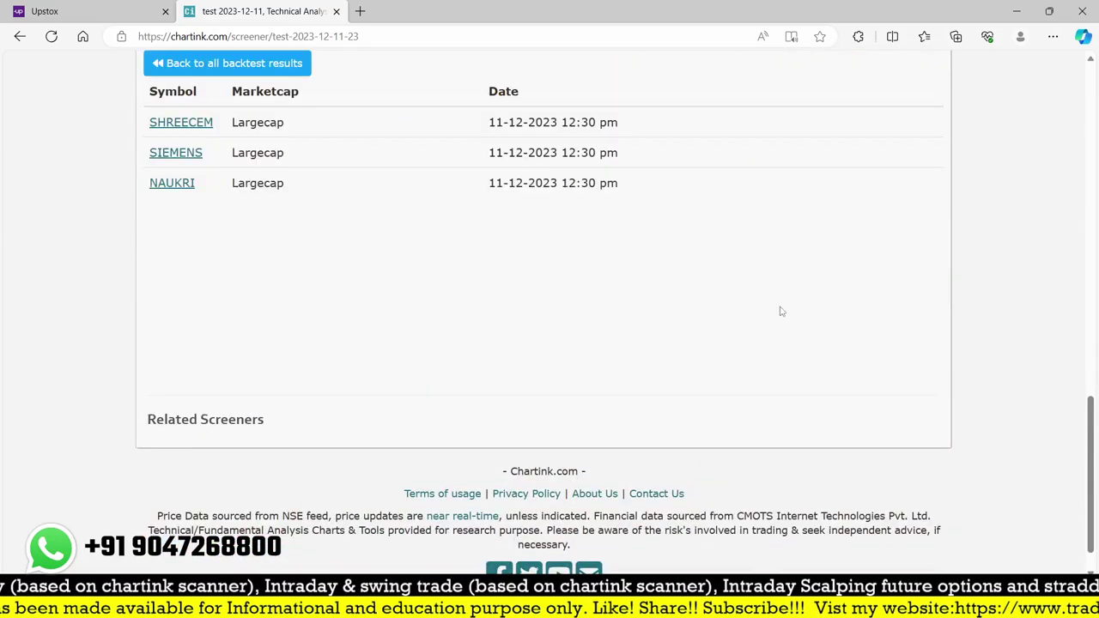
left_click(78, 11)
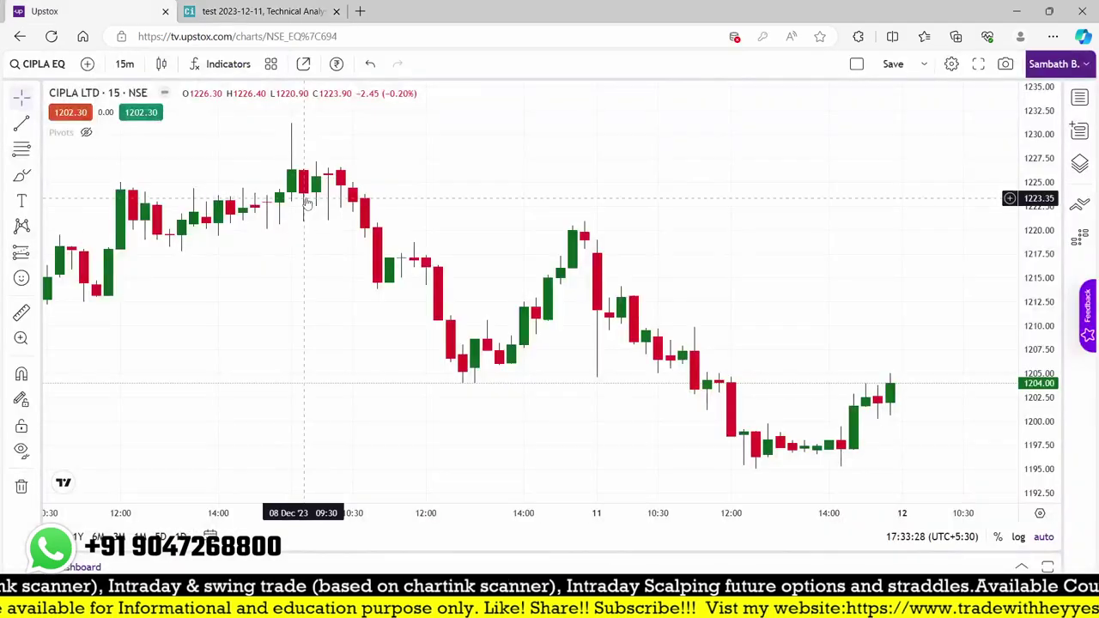
type("sie")
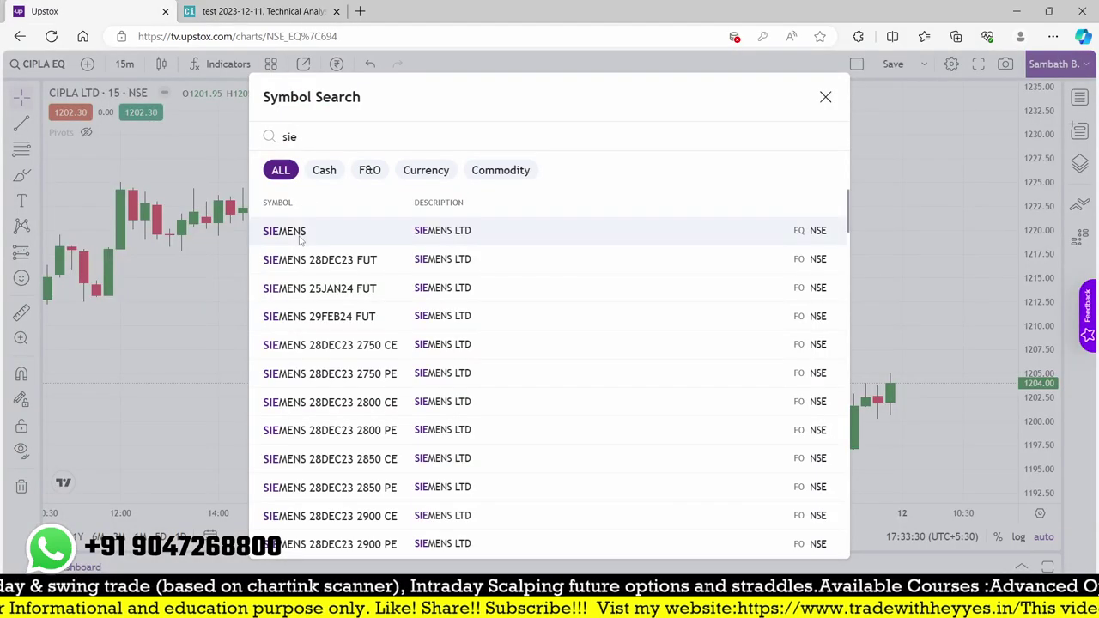
left_click(301, 232)
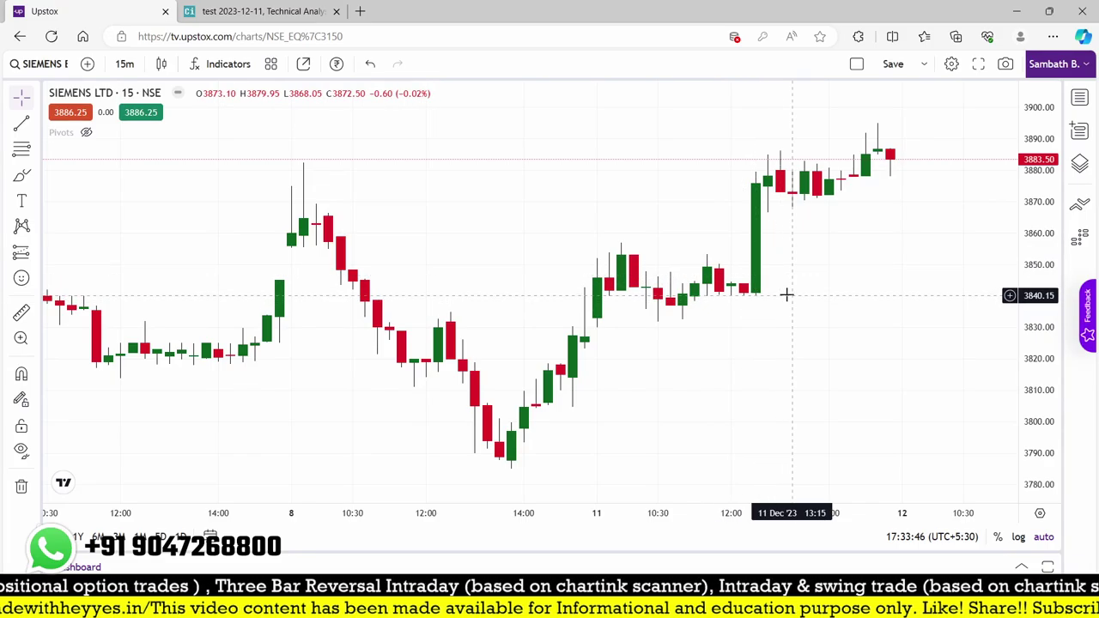
Recheck the 12:30 pm backtest stock list in Chartink and load NAUKRI on the Upstox chart
left_click(238, 9)
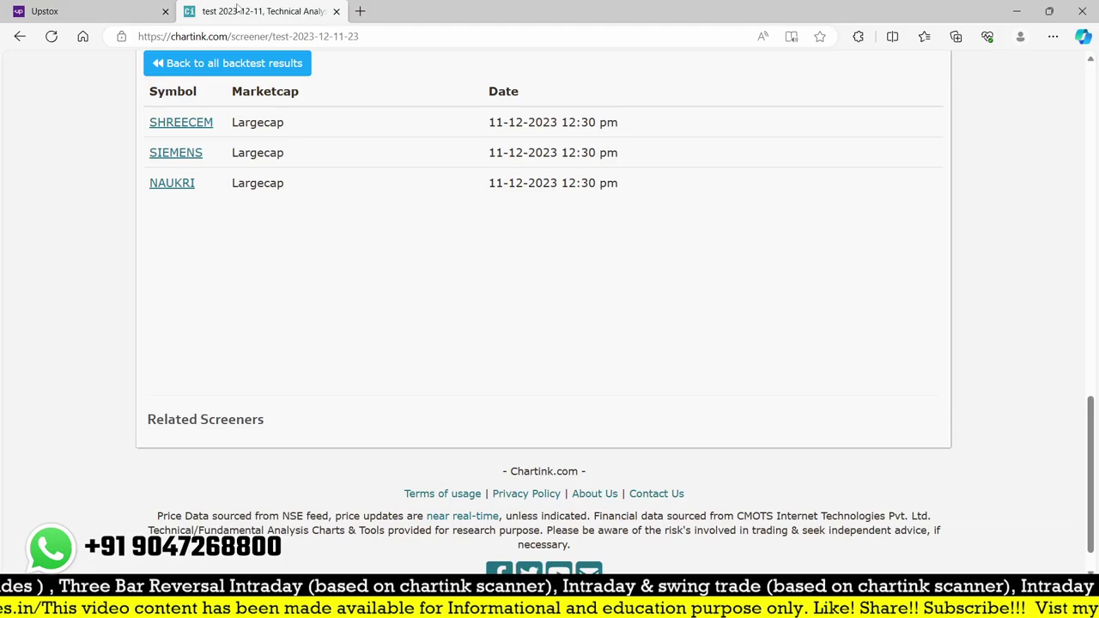
left_click(69, 10)
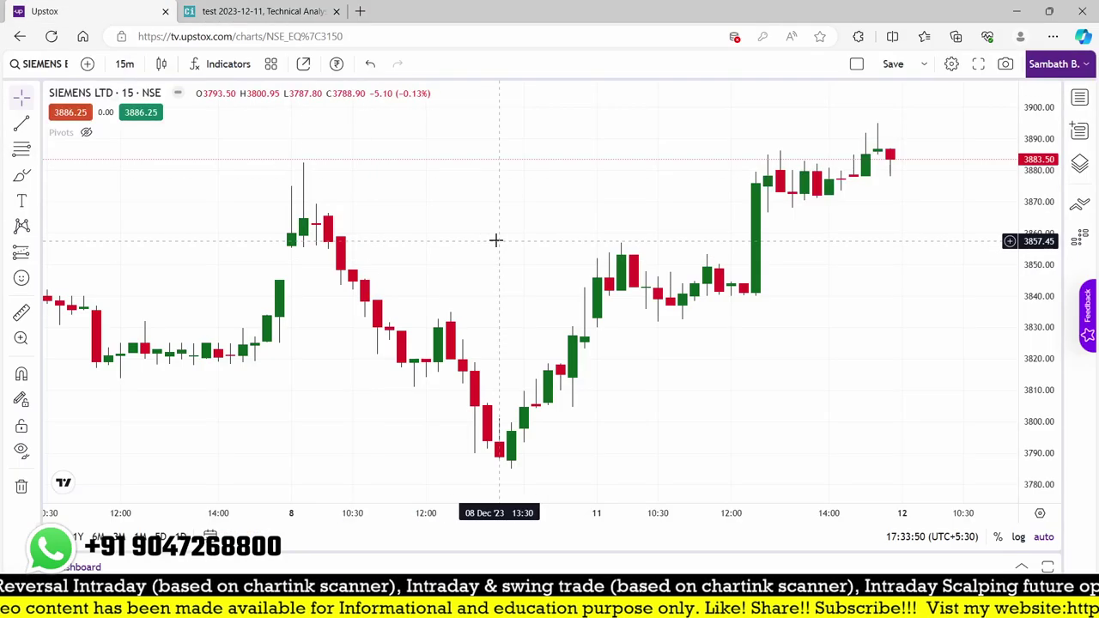
type("naukri")
key("Return")
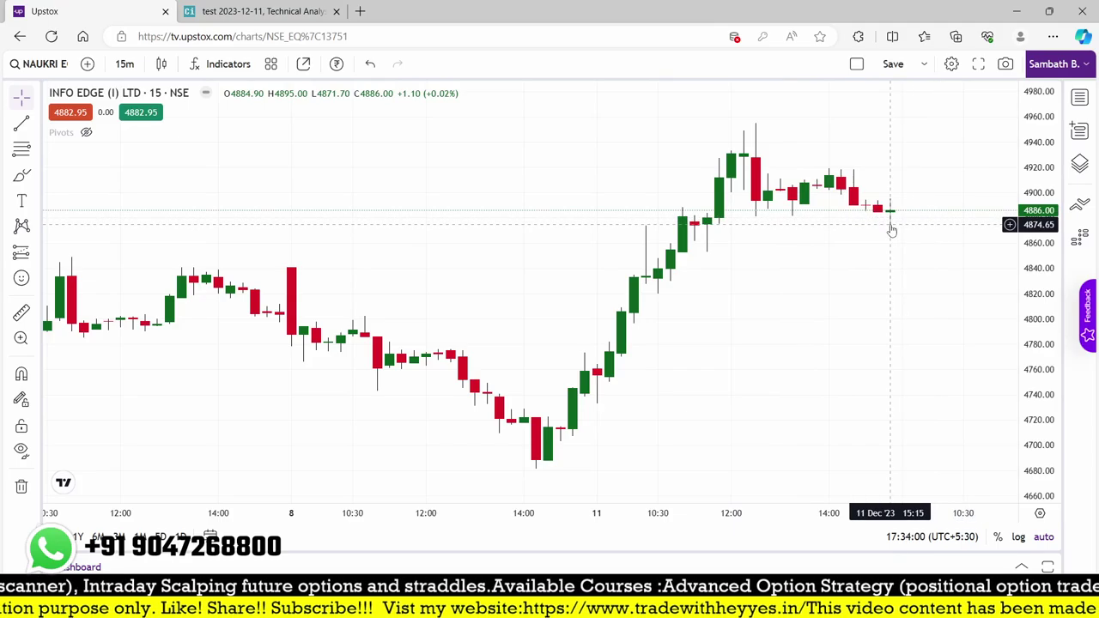
Check SBIN from the 11 December 10:30 am backtest bar on the Upstox chart and return to the Chartink scan filters
key("ctrl+Tab")
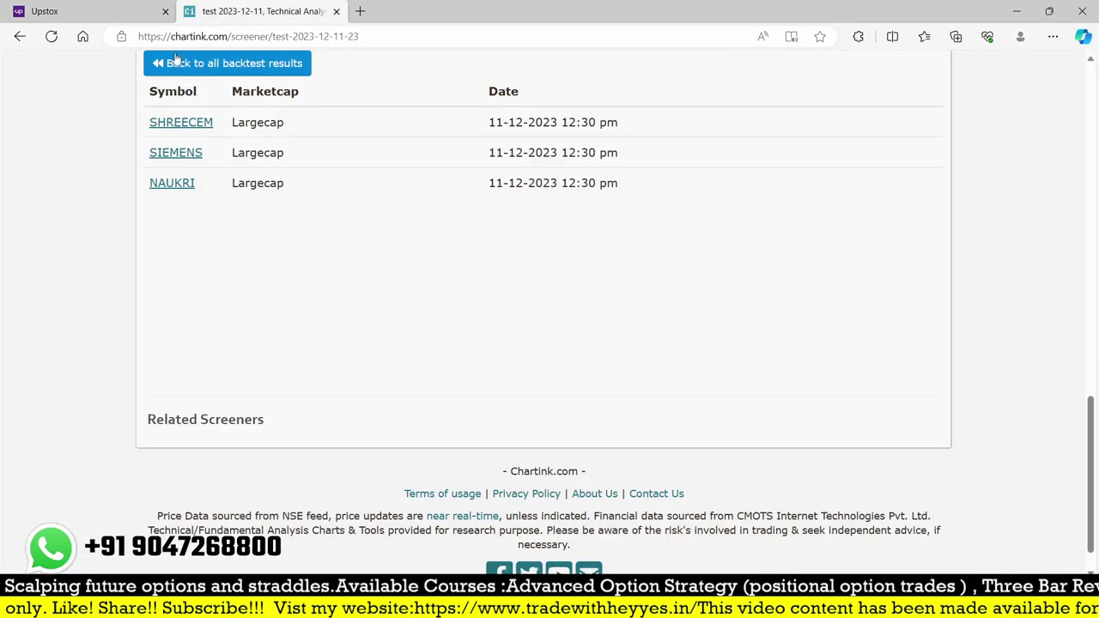
left_click(228, 63)
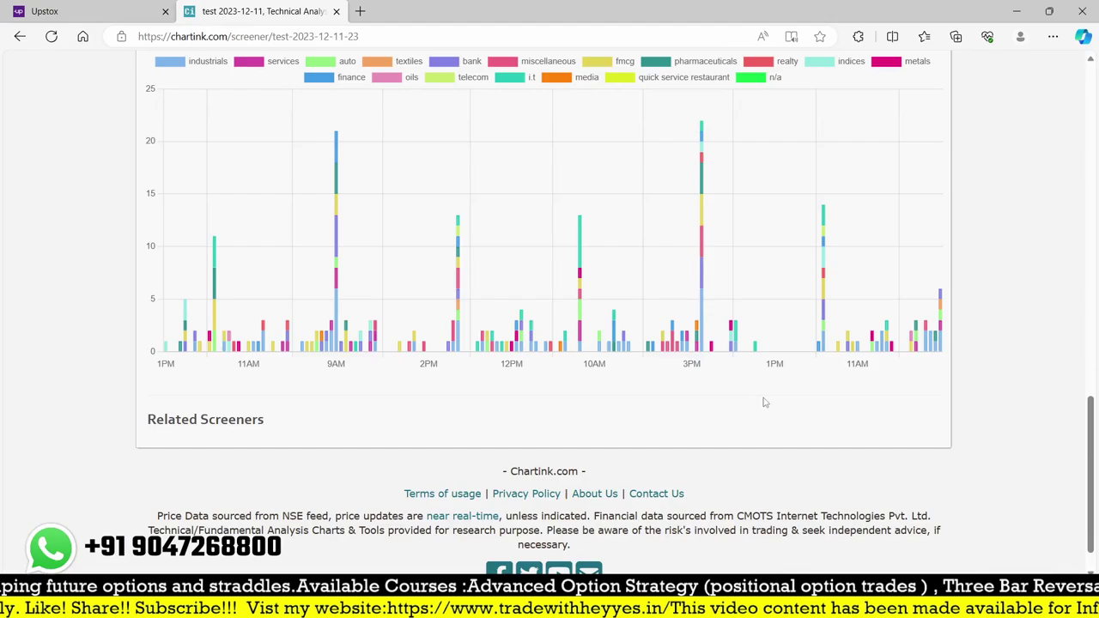
left_click(852, 348)
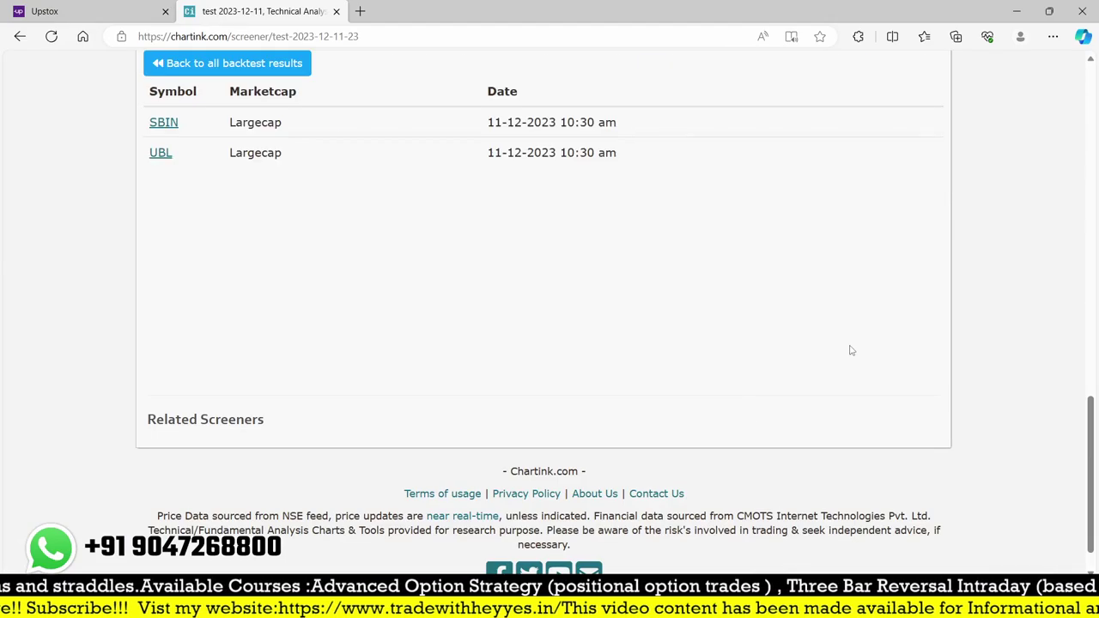
left_click(96, 11)
type("sbin")
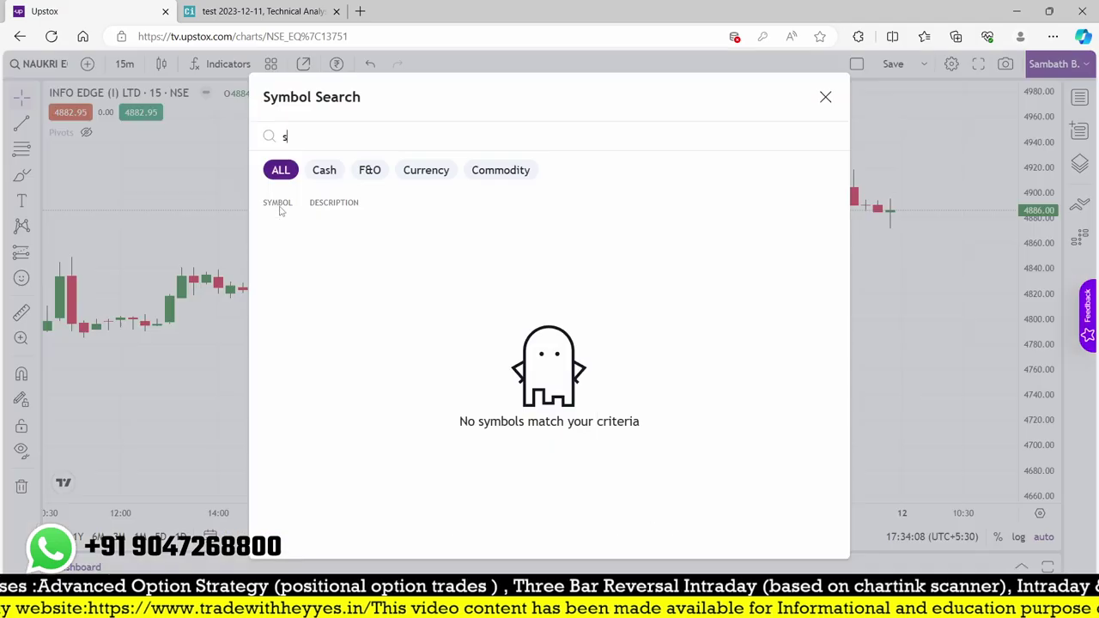
key("Return")
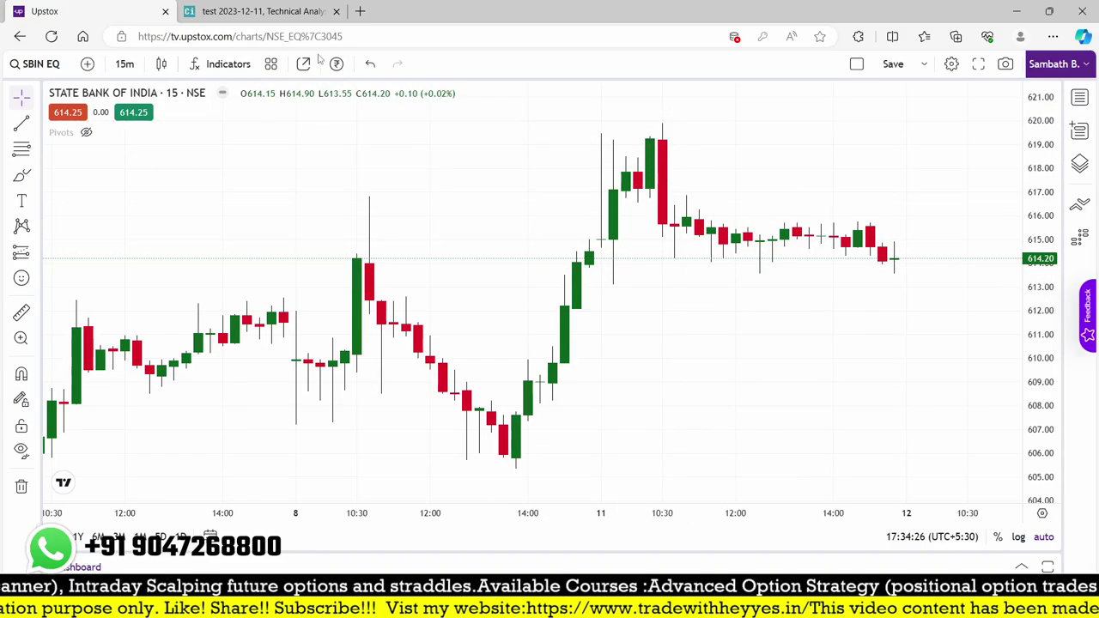
left_click(234, 12)
scroll(479, 333, "up", 15)
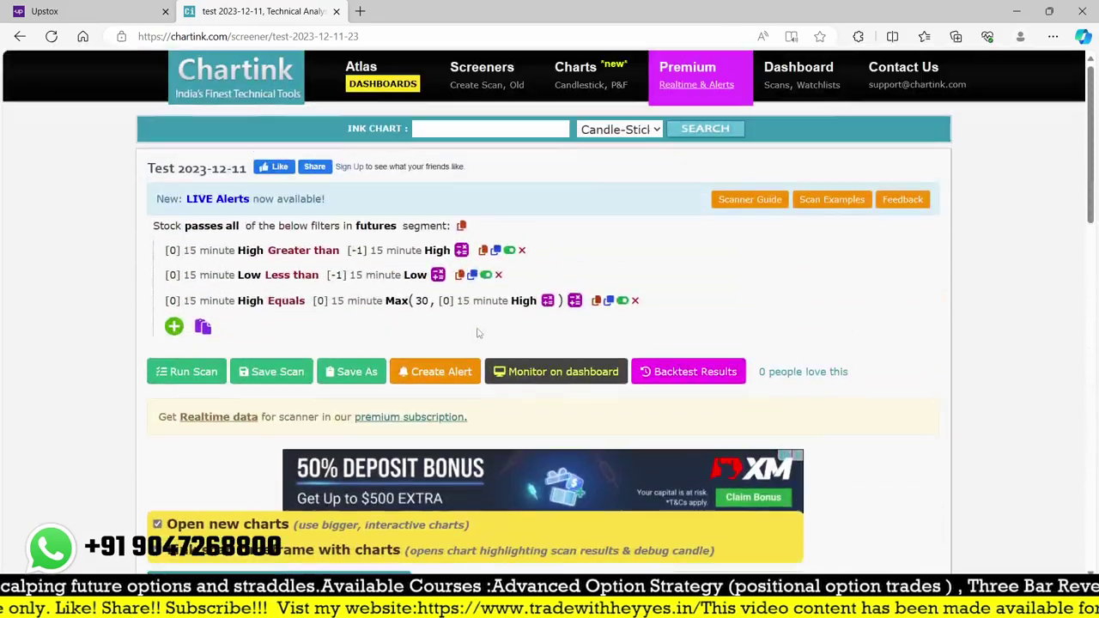